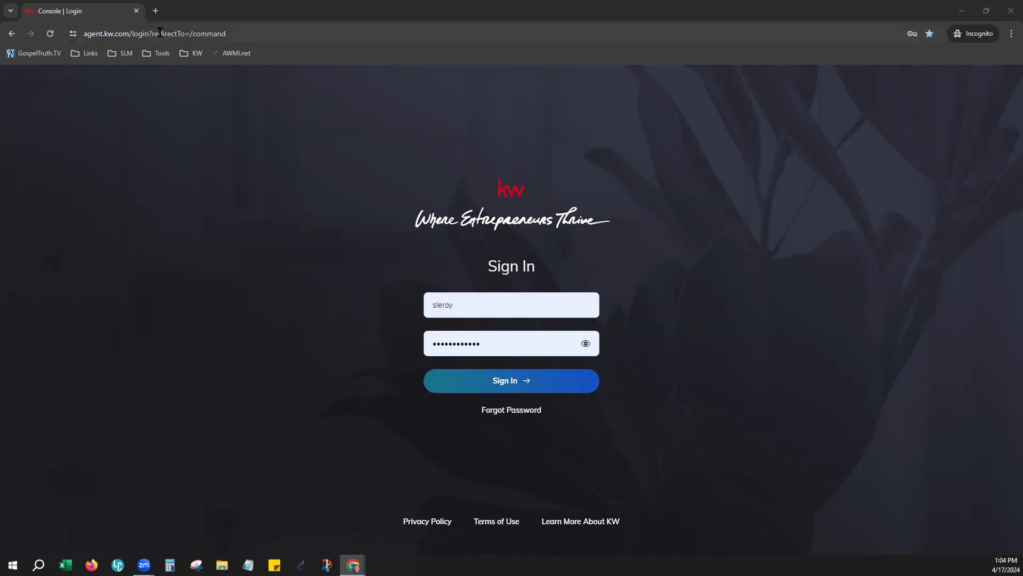
Step: Go to scottleroymarketing.com in a new tab and log in to Agent Resources with the market center number
{"action": "left_click", "coordinate": [155, 11]}
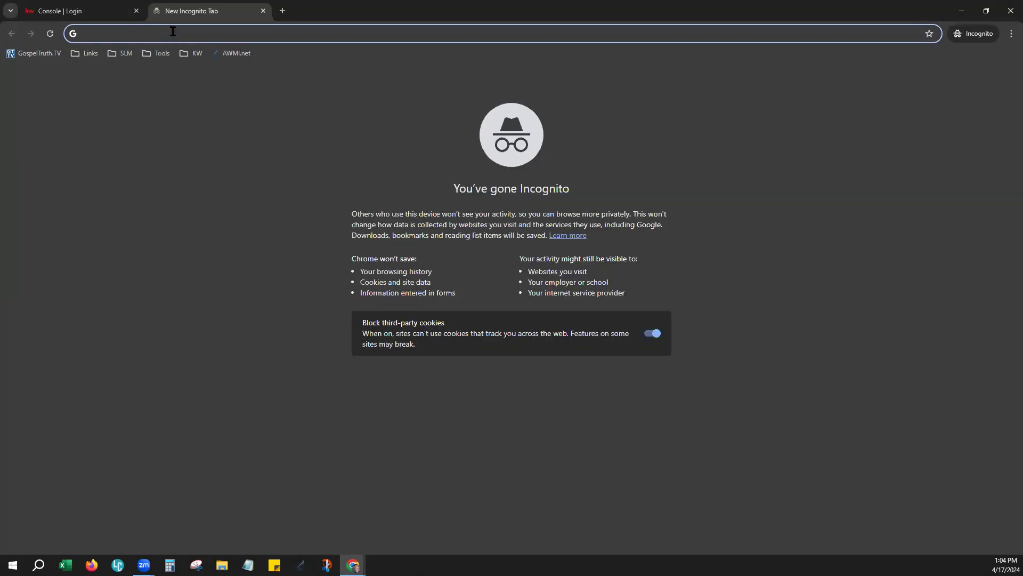
{"action": "type", "text": "scottleroymarketing.com"}
{"action": "key", "text": "Return"}
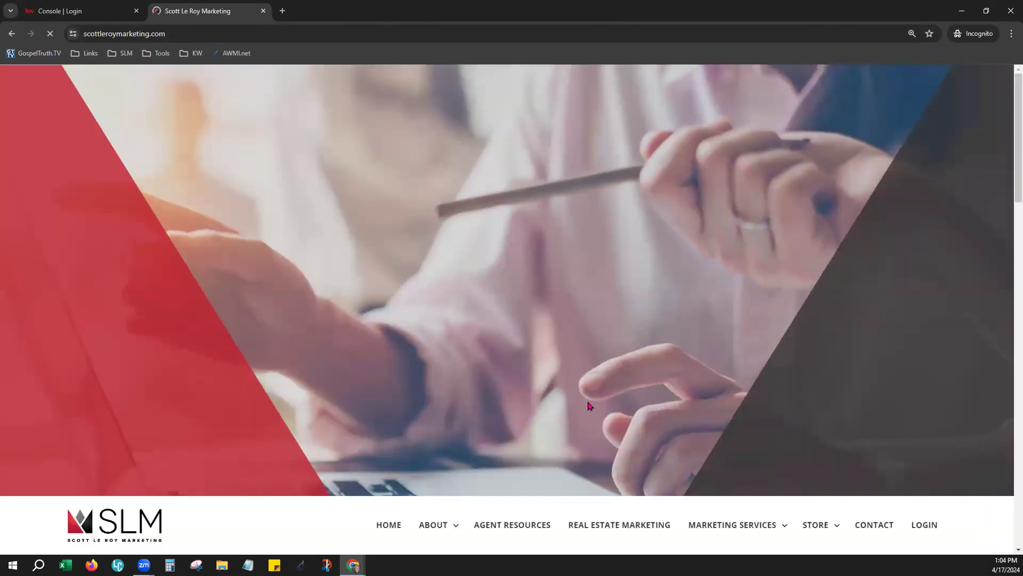
{"action": "scroll", "coordinate": [515, 484], "scroll_direction": "down", "scroll_amount": 1}
{"action": "left_click", "coordinate": [514, 483]}
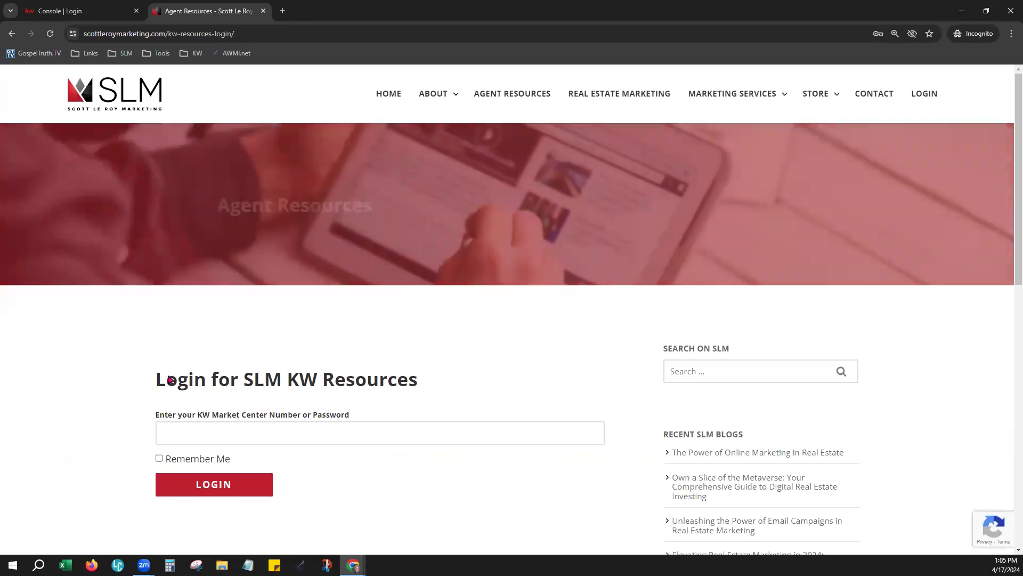
{"action": "left_click", "coordinate": [209, 429]}
{"action": "type", "text": "173"}
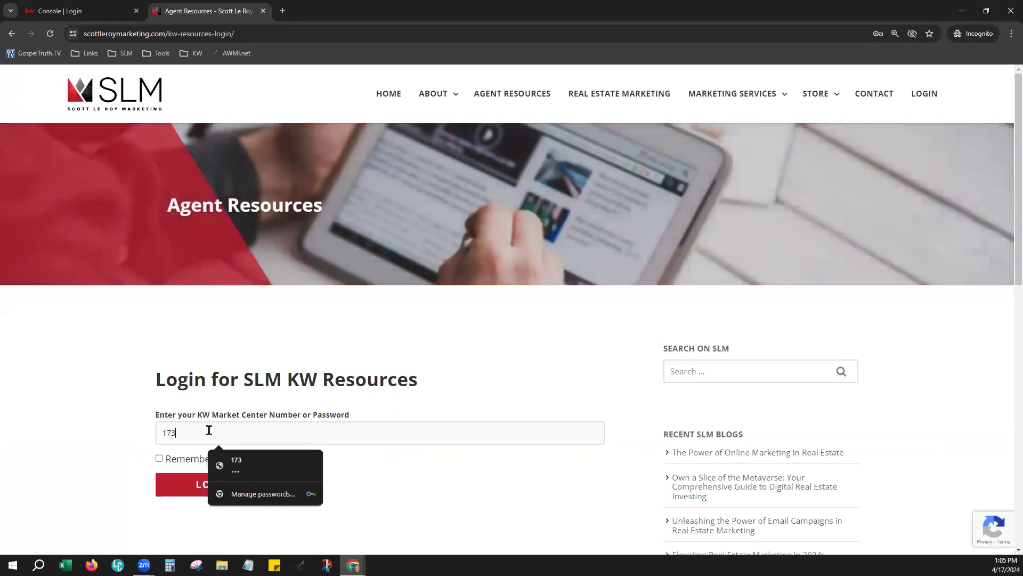
{"action": "left_click", "coordinate": [223, 473]}
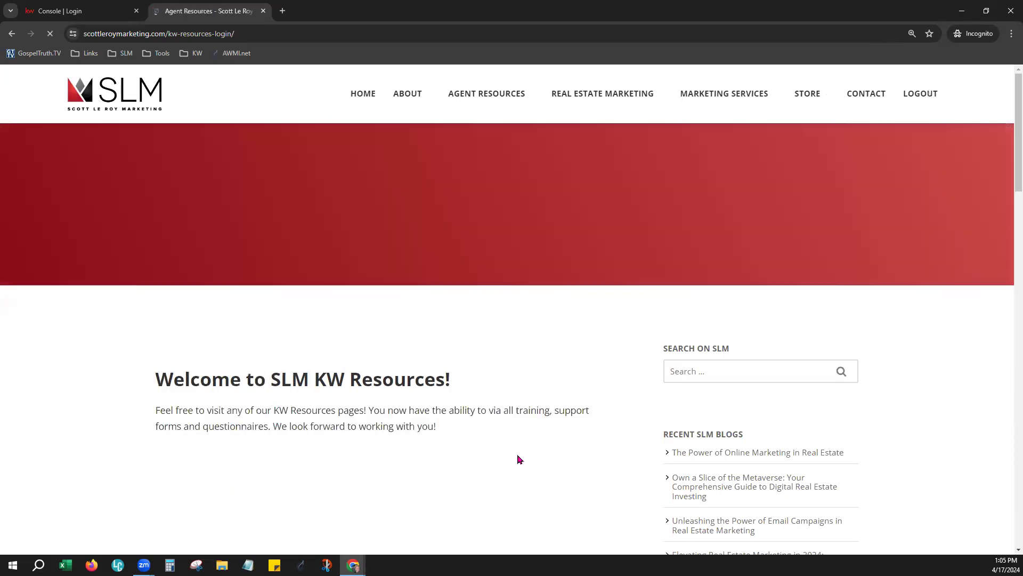
Step: Go to Agent Resources > Training > Training Calendar and copy the page address
{"action": "mouse_move", "coordinate": [489, 94]}
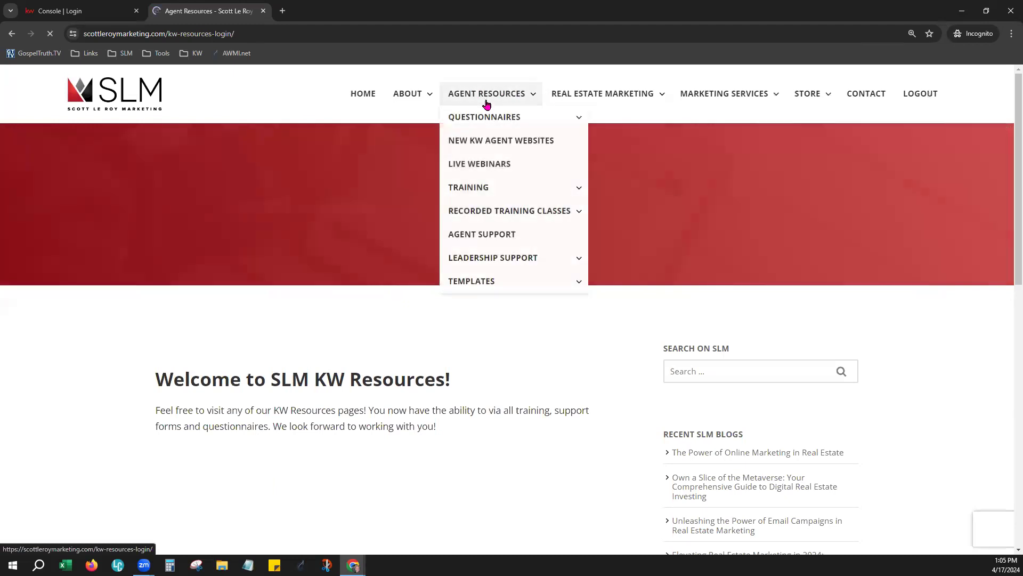
{"action": "mouse_move", "coordinate": [479, 196]}
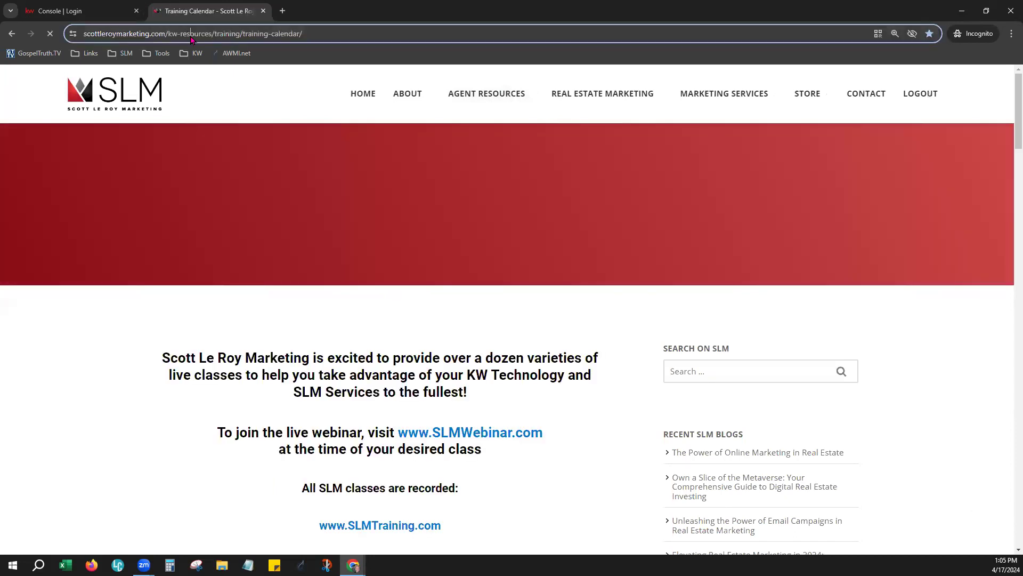
{"action": "right_click", "coordinate": [191, 35]}
{"action": "left_click", "coordinate": [224, 107]}
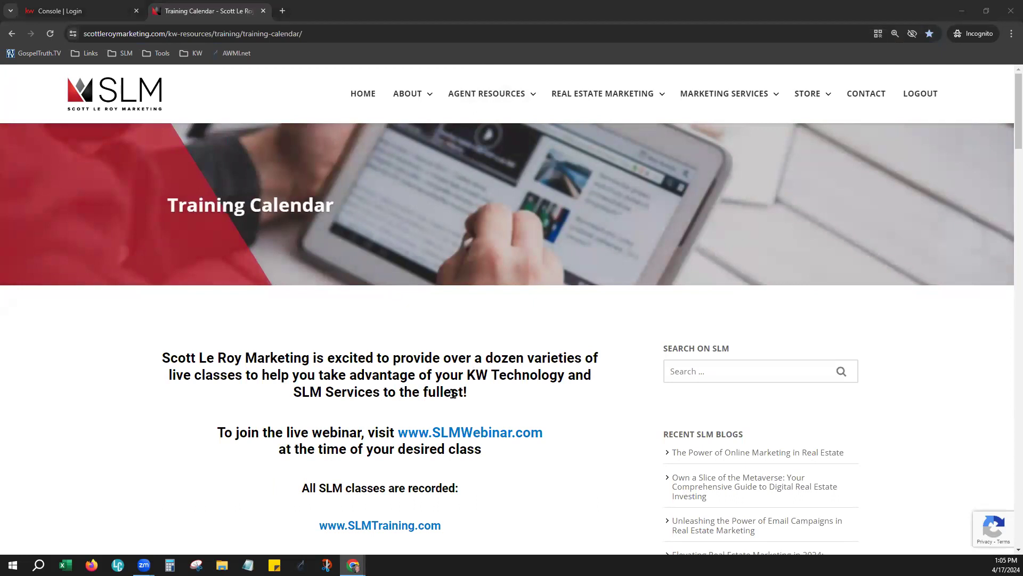
Step: Review the April 17 Opportunities class details, then close the Training Calendar tab
{"action": "scroll", "coordinate": [480, 450], "scroll_direction": "down", "scroll_amount": 10}
{"action": "scroll", "coordinate": [480, 450], "scroll_direction": "down", "scroll_amount": 2}
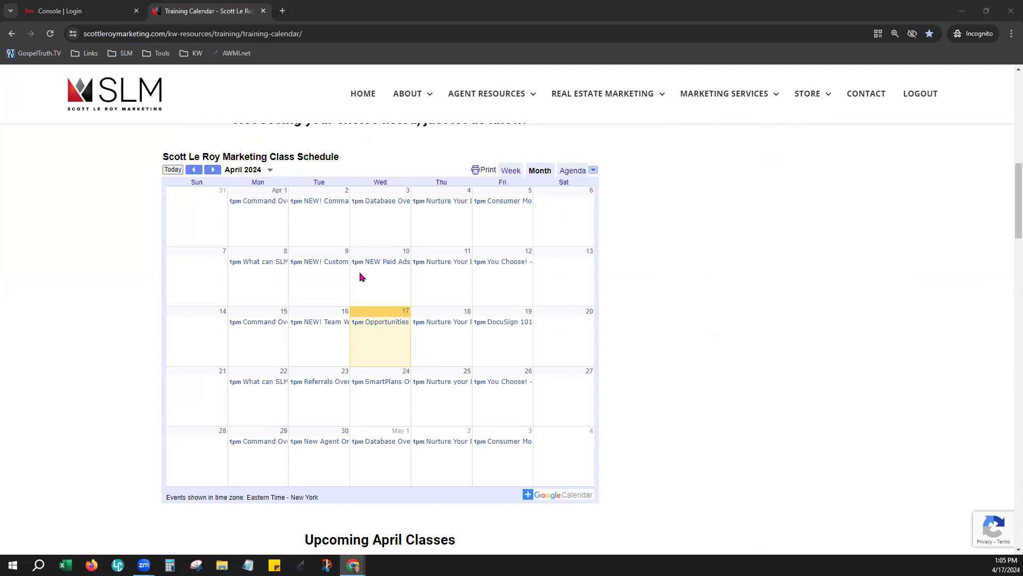
{"action": "left_click", "coordinate": [386, 325]}
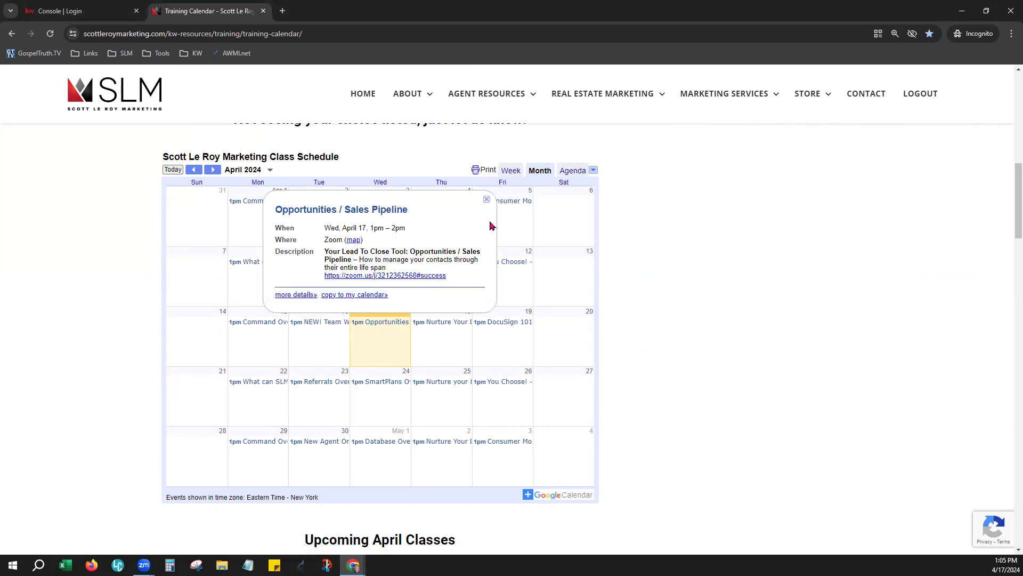
{"action": "left_click", "coordinate": [487, 200]}
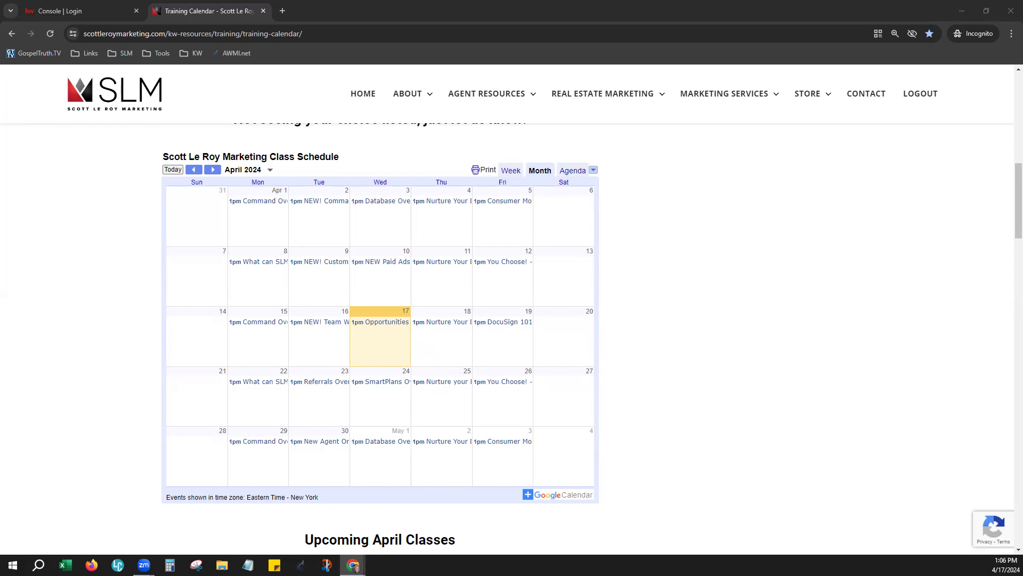
{"action": "left_click", "coordinate": [263, 11]}
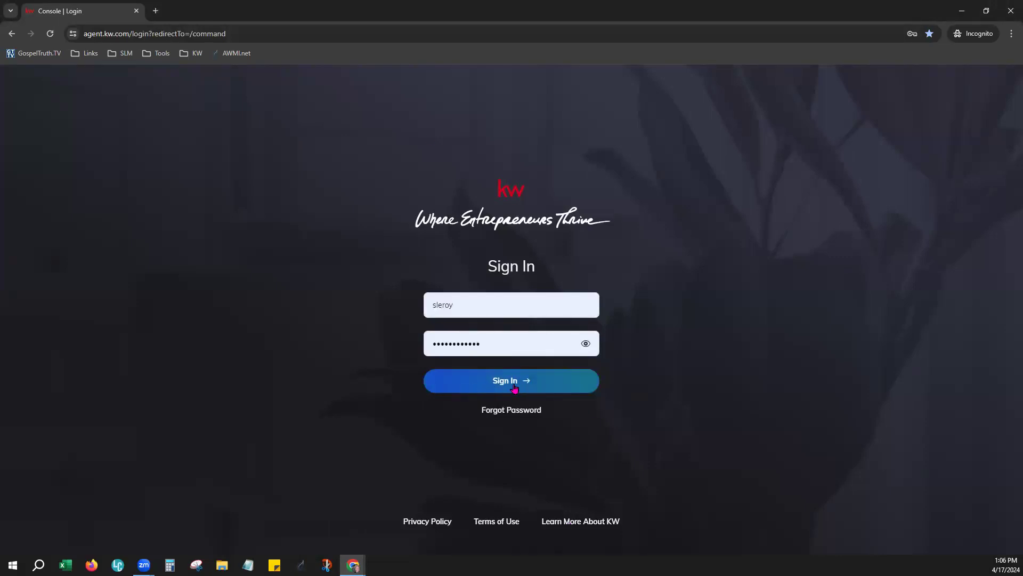
Step: Sign in to KW Command with the saved username and password
{"action": "double_click", "coordinate": [464, 295]}
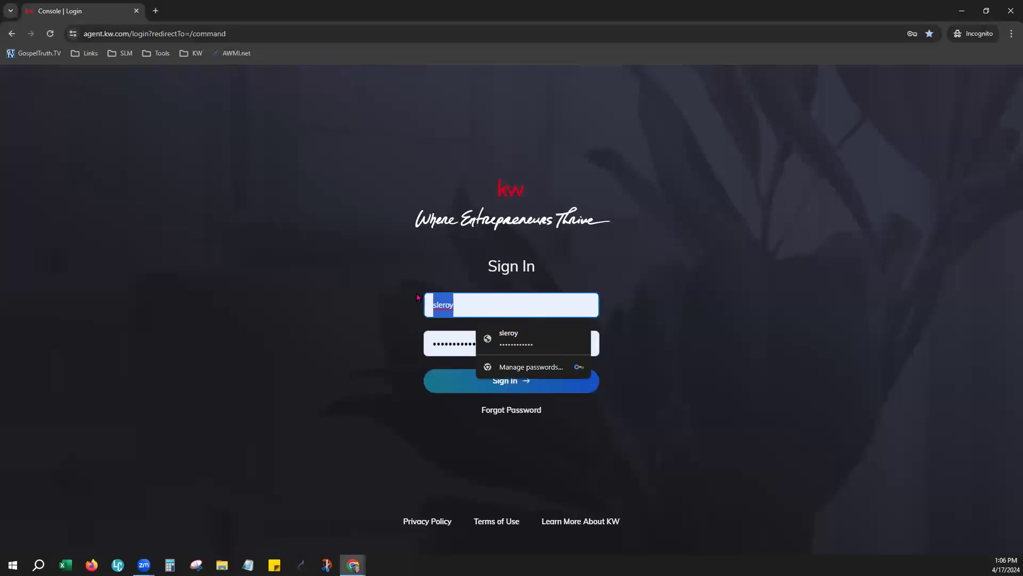
{"action": "left_click", "coordinate": [338, 301]}
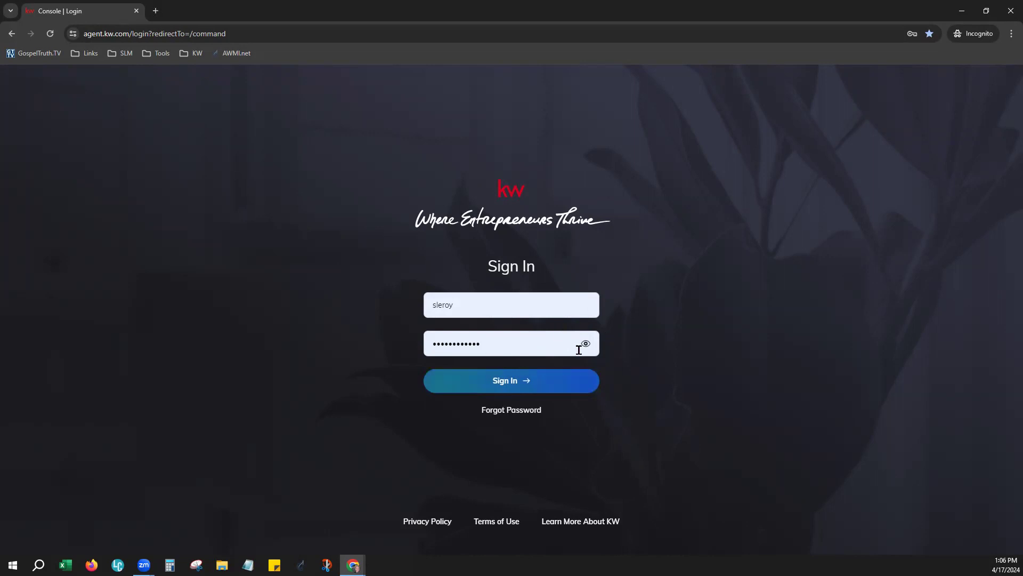
{"action": "left_click", "coordinate": [491, 340]}
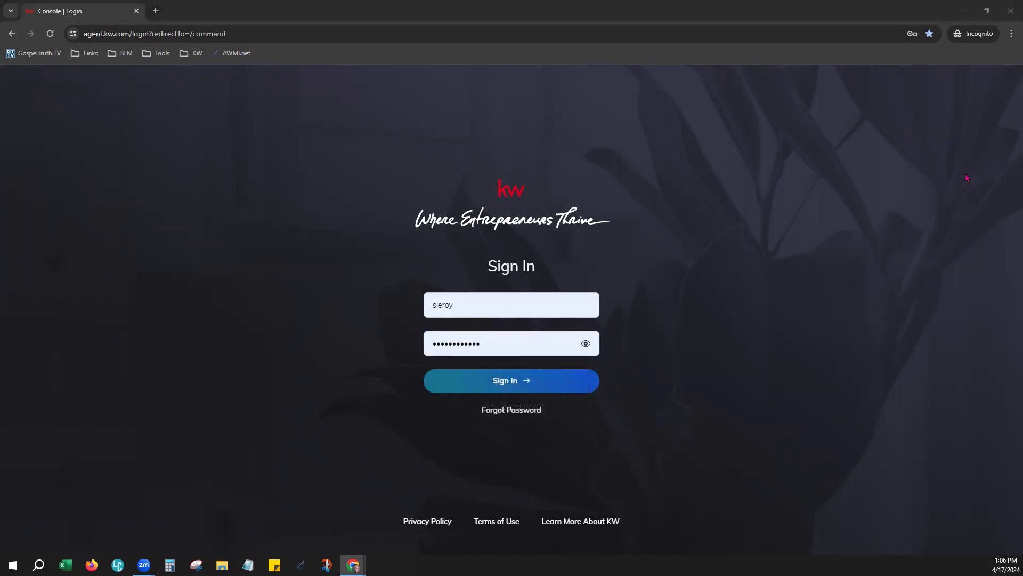
{"action": "left_click", "coordinate": [501, 386]}
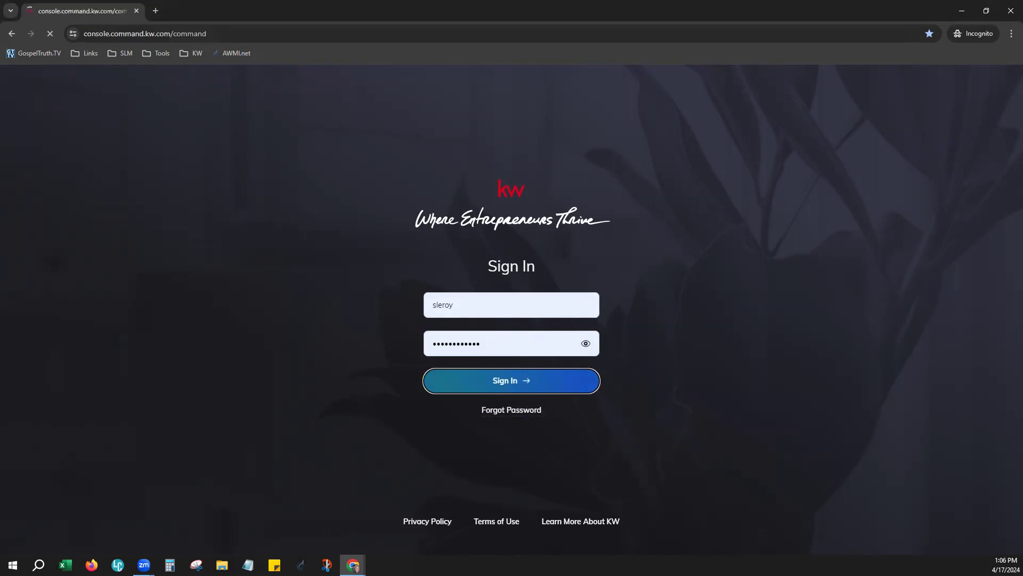
Step: Zoom the browser page to 110% from Chrome's menu
{"action": "left_click", "coordinate": [1011, 35]}
{"action": "left_click", "coordinate": [981, 224]}
{"action": "left_click", "coordinate": [691, 74]}
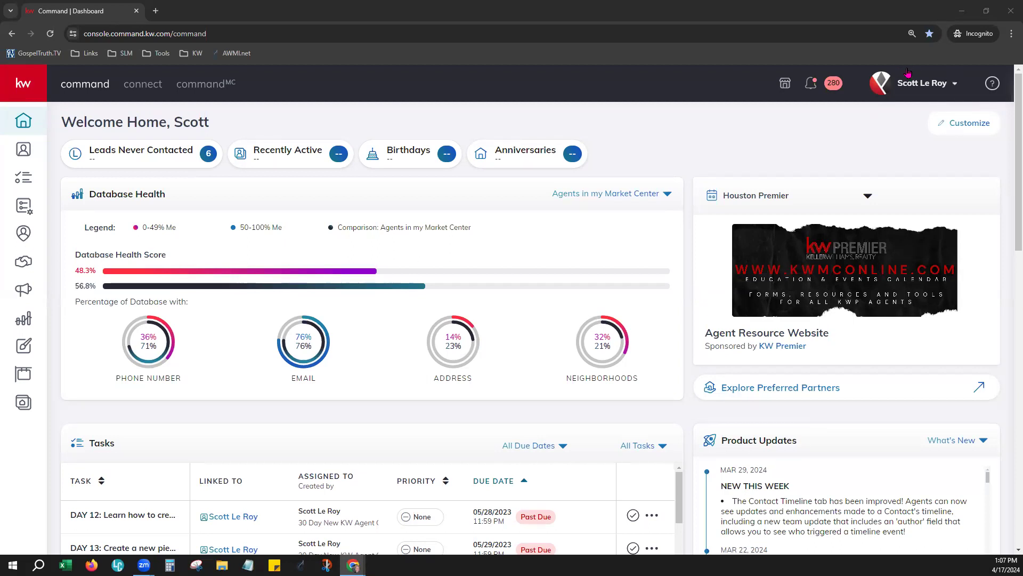
Step: Once the dashboard loads, open the profile name dropdown at the top right
{"action": "left_click", "coordinate": [918, 93]}
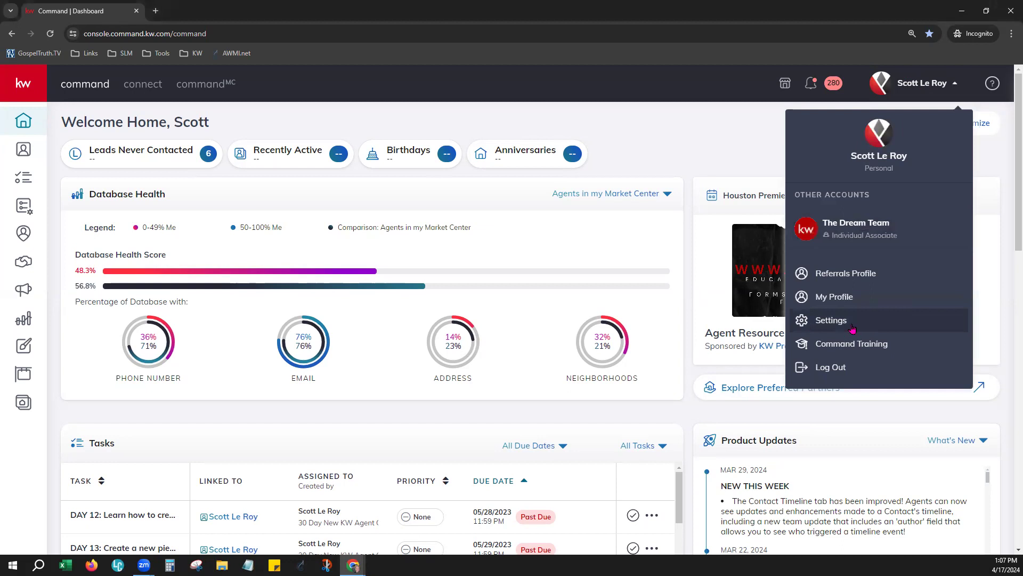
Step: Open Settings from the profile dropdown and zoom the browser to 125%
{"action": "left_click", "coordinate": [869, 322]}
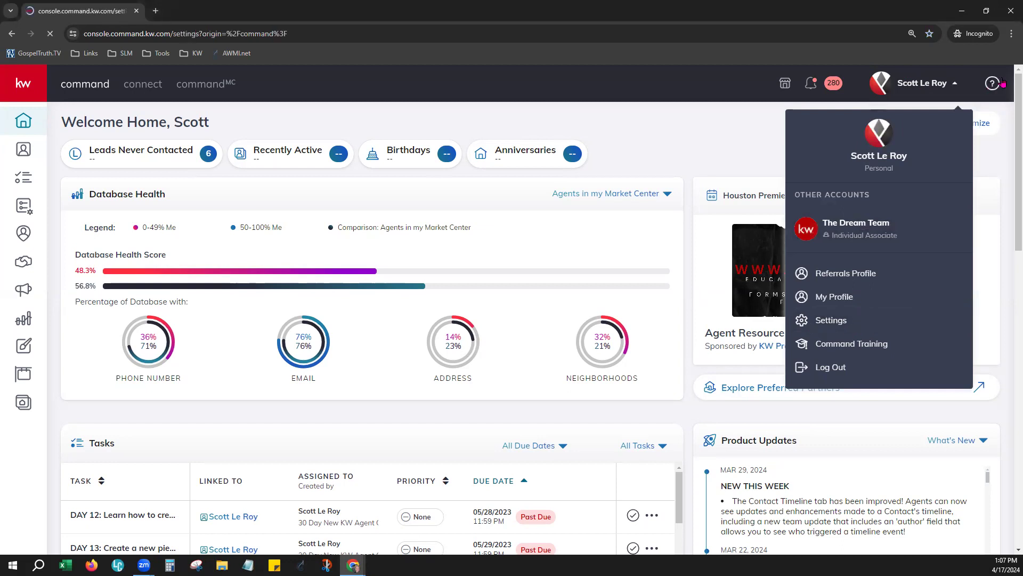
{"action": "left_click", "coordinate": [1011, 33]}
{"action": "left_click", "coordinate": [982, 224]}
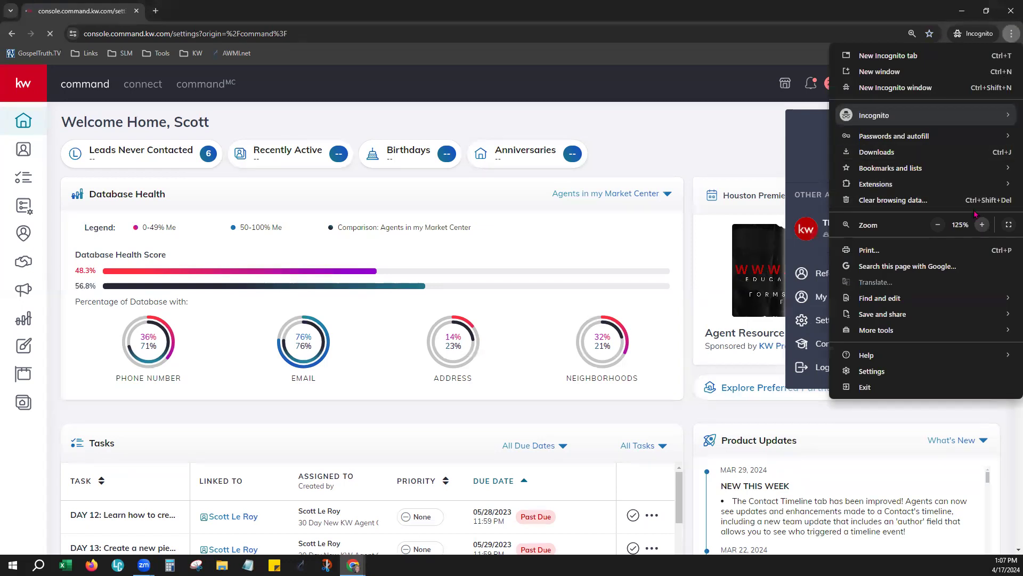
{"action": "left_click", "coordinate": [573, 64]}
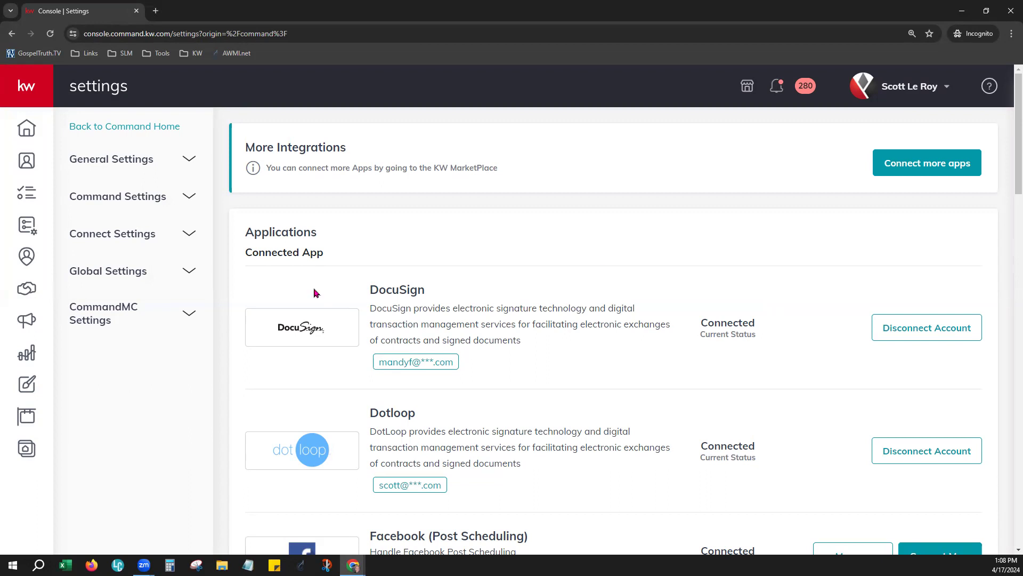
Step: Disconnect the DocuSign account, reload Settings and scroll to Digital Signature & Transactions
{"action": "left_click", "coordinate": [955, 329]}
{"action": "left_click", "coordinate": [586, 436]}
{"action": "left_click", "coordinate": [49, 33]}
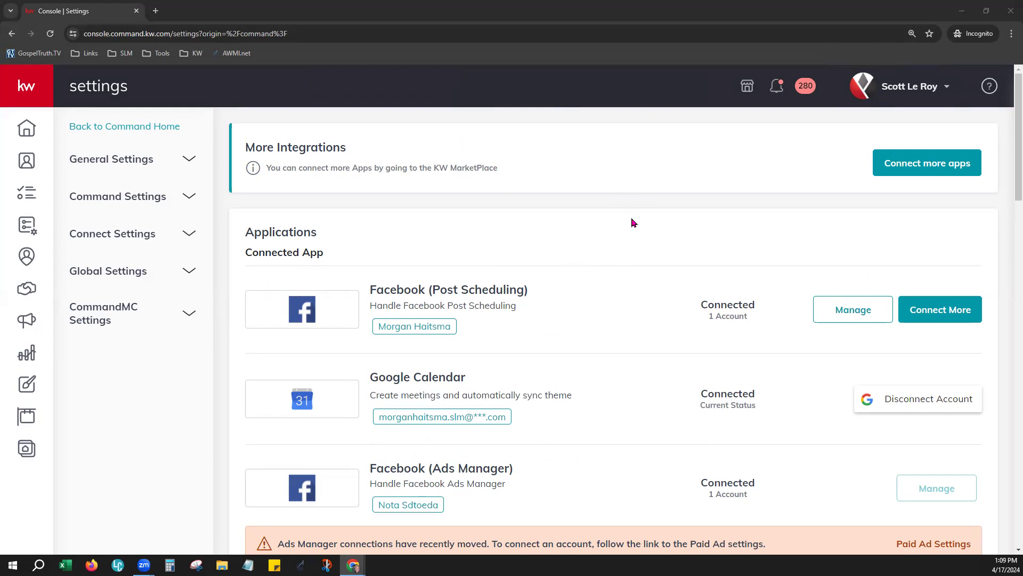
{"action": "scroll", "coordinate": [611, 252], "scroll_direction": "down", "scroll_amount": 4}
{"action": "scroll", "coordinate": [611, 252], "scroll_direction": "down", "scroll_amount": 4}
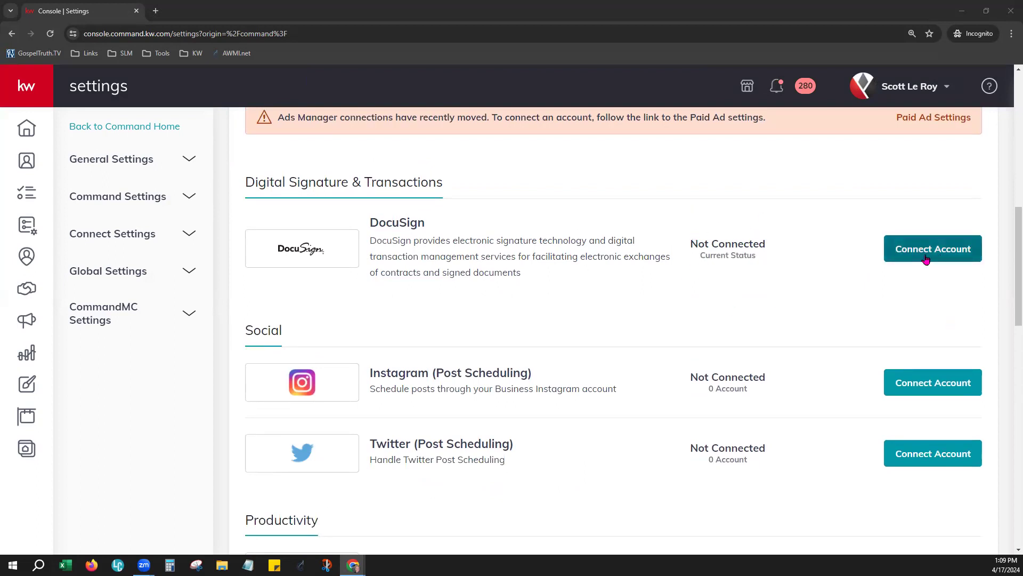
Step: Choose Connect Account beside DocuSign to bring up its connection form
{"action": "left_click", "coordinate": [950, 256]}
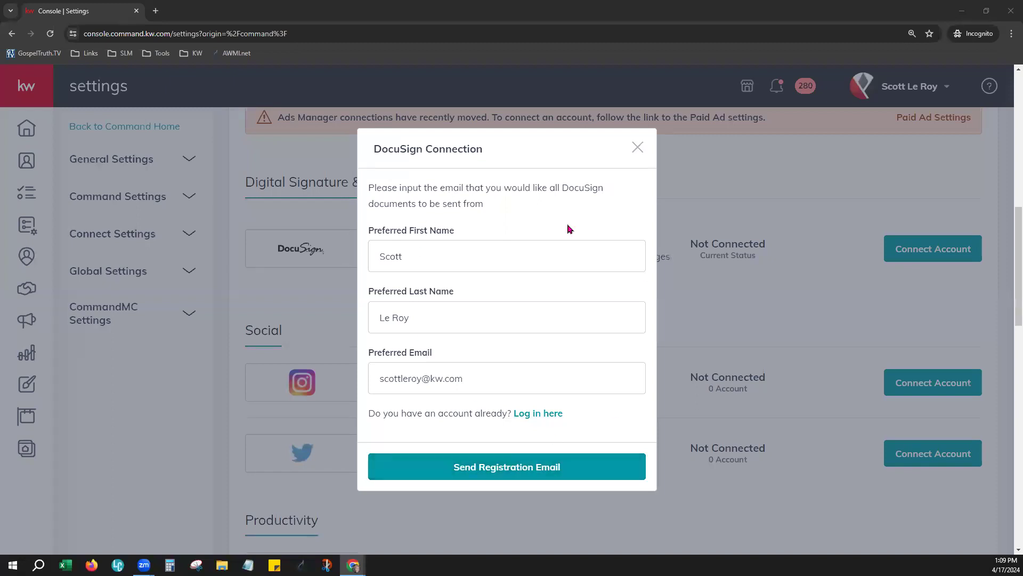
Step: Log in to the existing DocuSign account with its email and password to reconnect it
{"action": "left_click", "coordinate": [538, 414]}
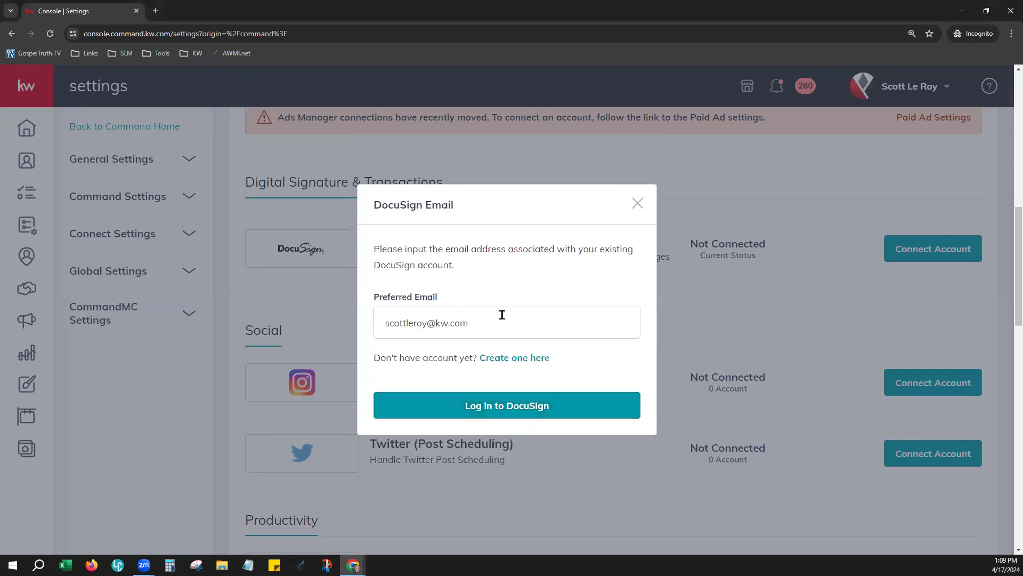
{"action": "left_click_drag", "start_coordinate": [500, 323], "coordinate": [379, 323]}
{"action": "key", "text": "ctrl+v"}
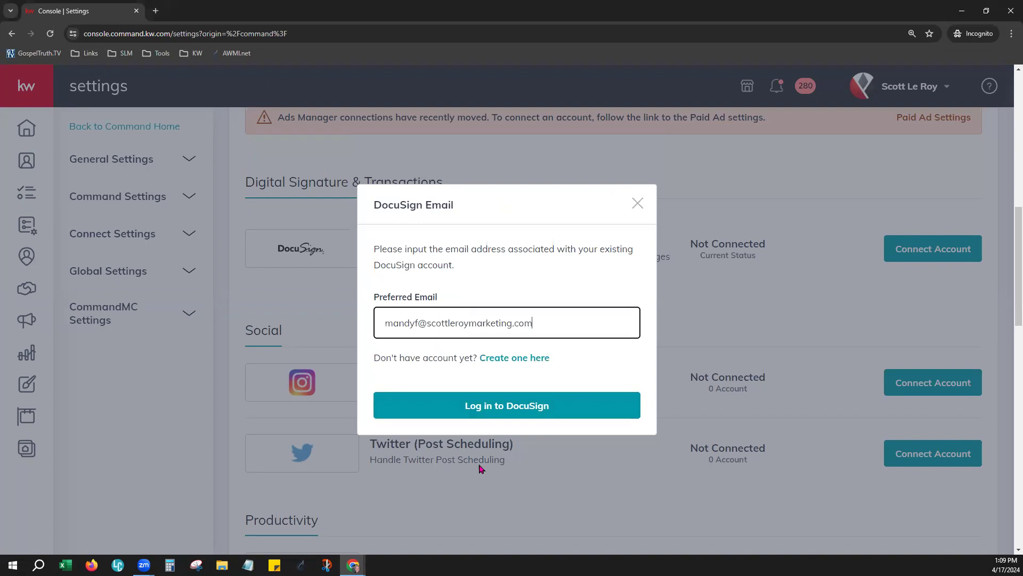
{"action": "left_click", "coordinate": [498, 408]}
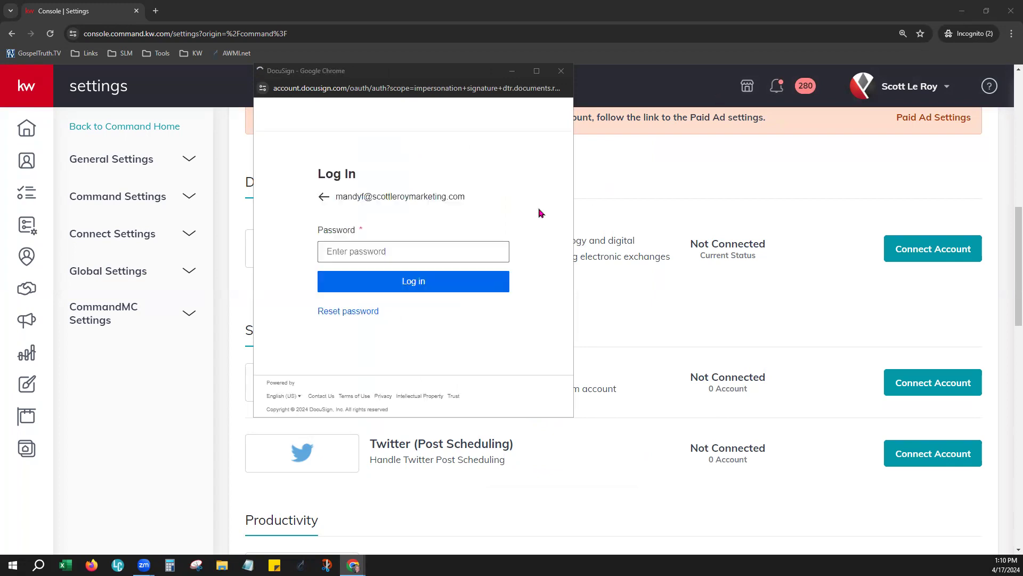
{"action": "left_click", "coordinate": [440, 246]}
{"action": "key", "text": "ctrl+v"}
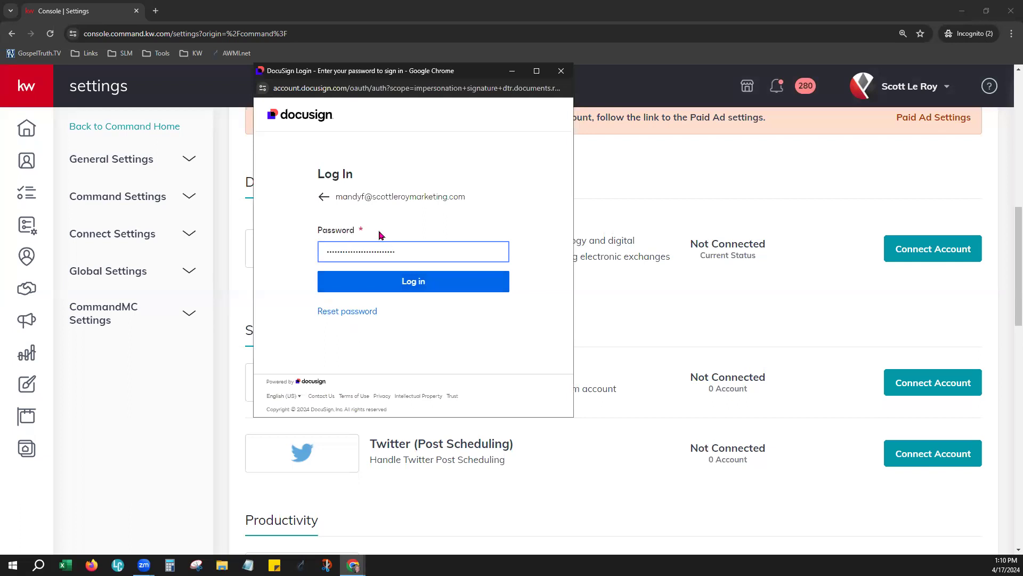
{"action": "left_click", "coordinate": [373, 285]}
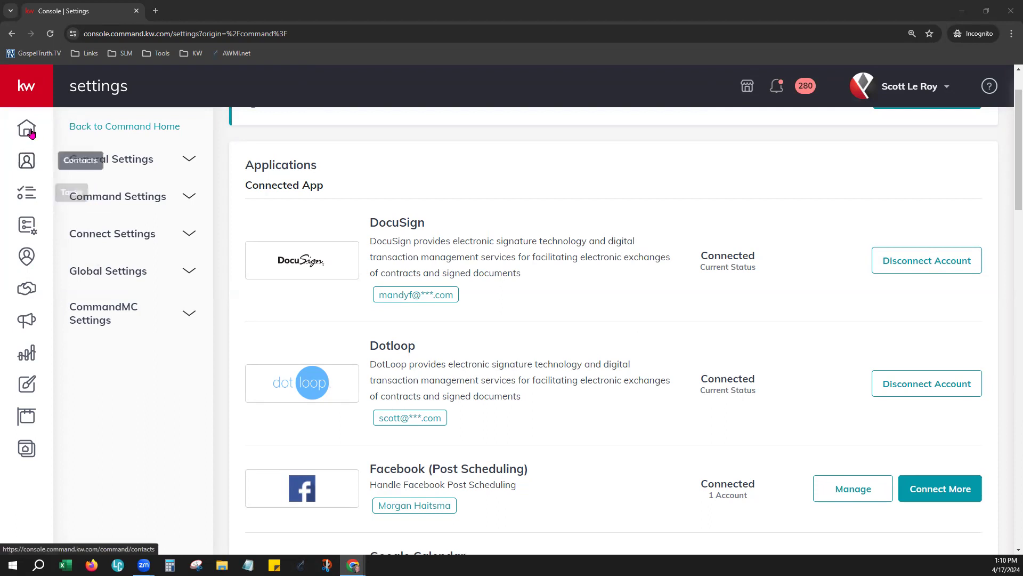
Step: Go to Contacts from the expanded left sidebar
{"action": "mouse_move", "coordinate": [32, 135]}
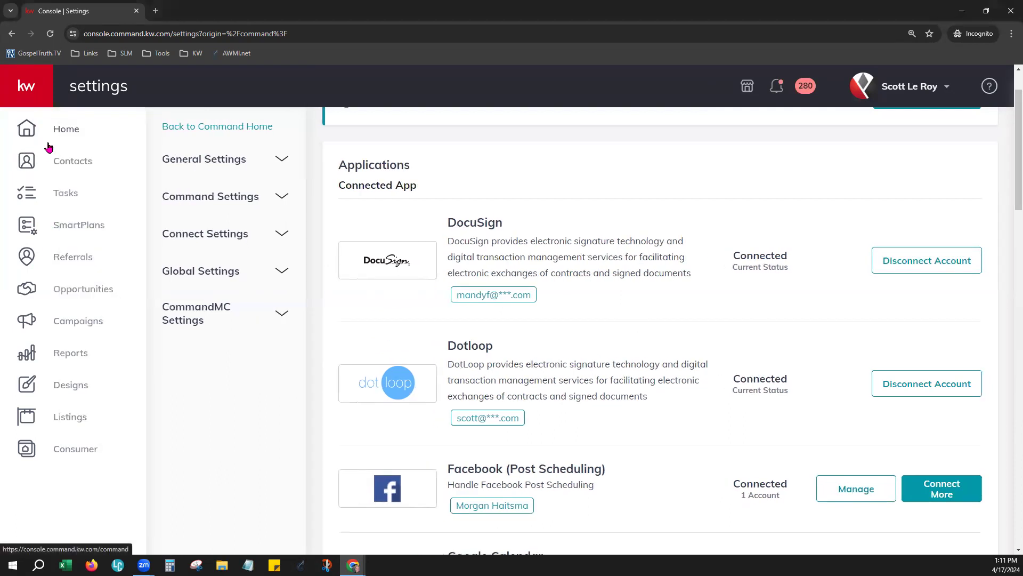
{"action": "left_click", "coordinate": [80, 173]}
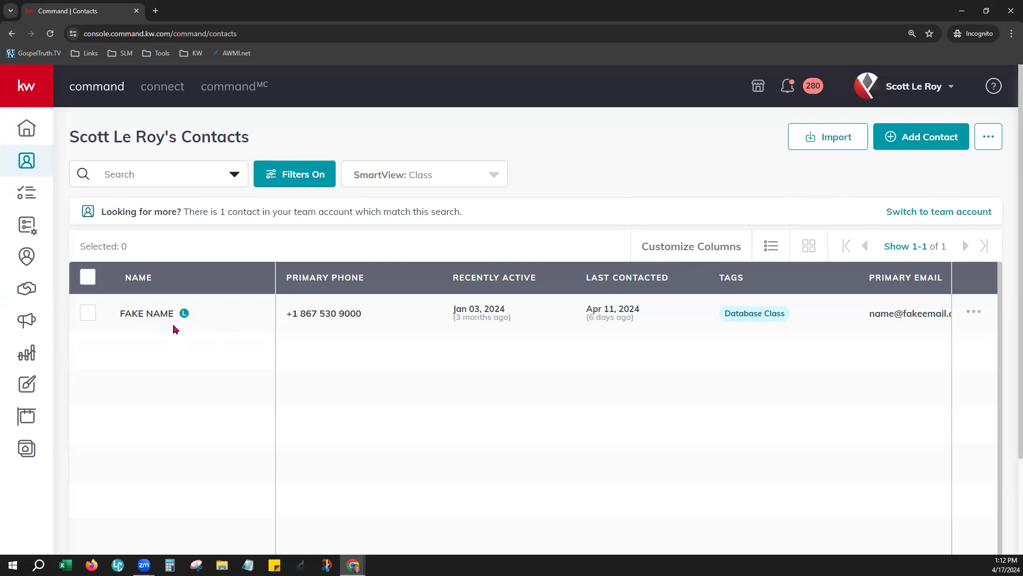
Step: Open the contact's record and browse its six cards on the Opportunities tab
{"action": "left_click", "coordinate": [143, 315]}
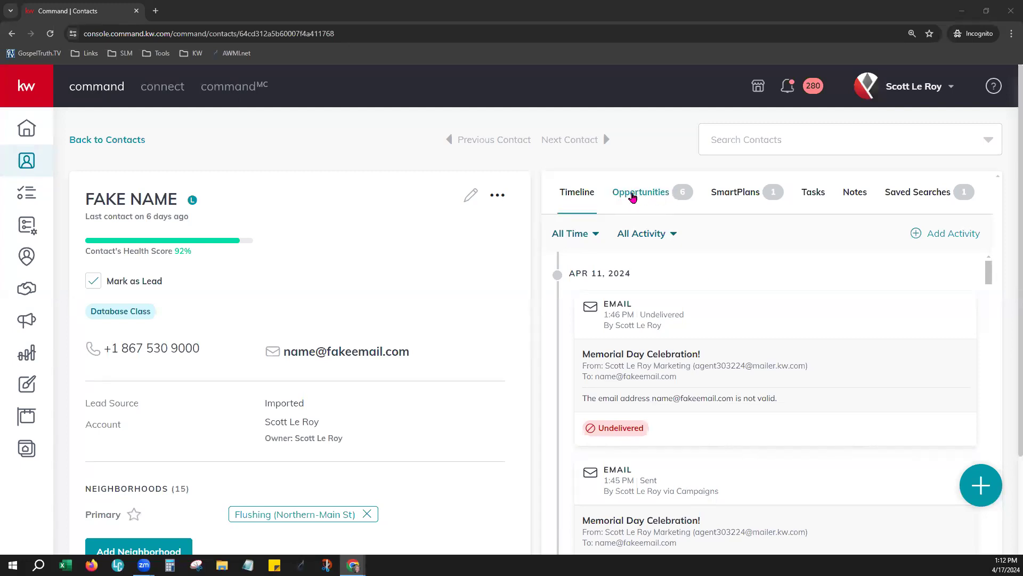
{"action": "left_click", "coordinate": [636, 195]}
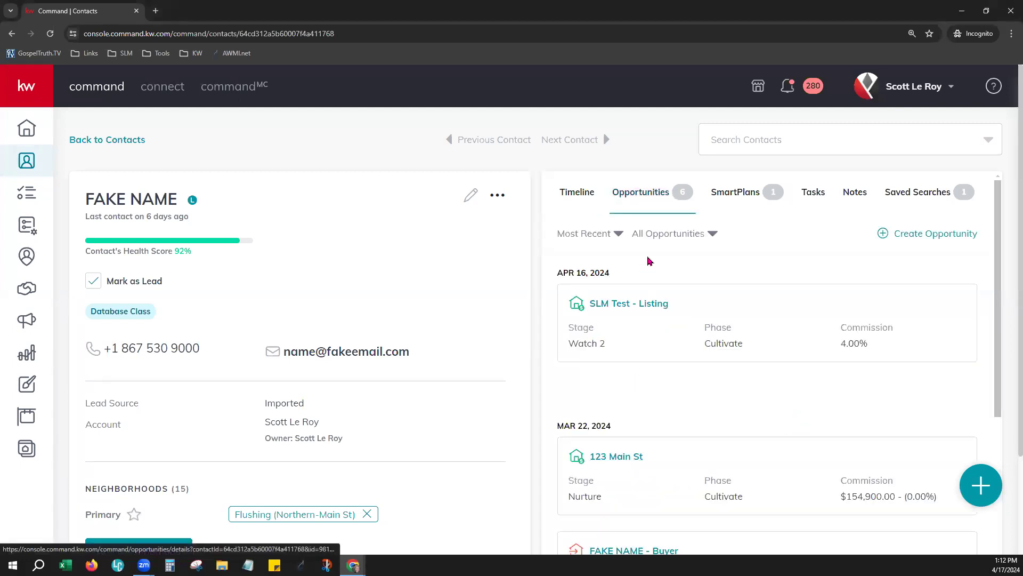
{"action": "scroll", "coordinate": [720, 381], "scroll_direction": "down", "scroll_amount": 4}
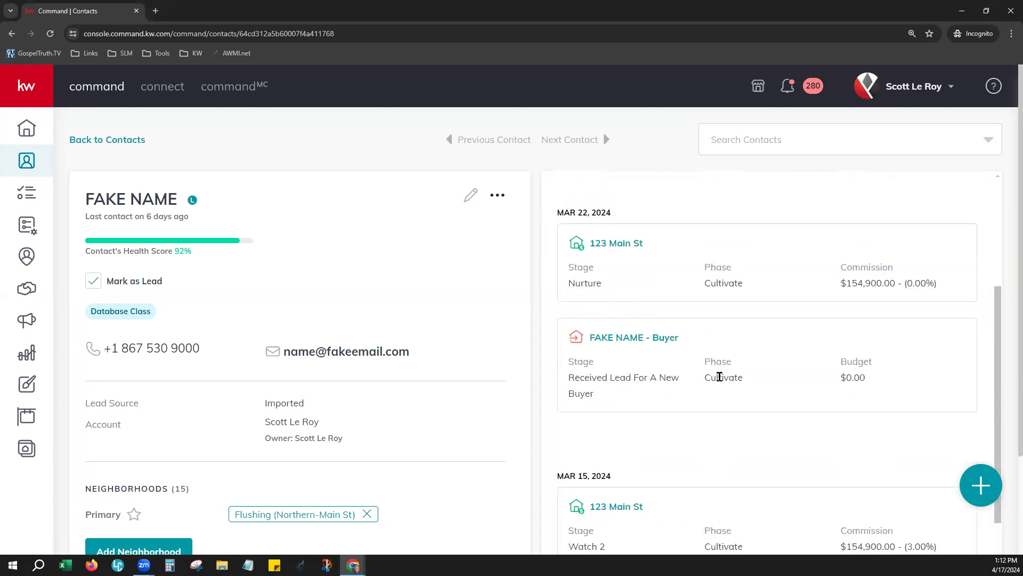
{"action": "scroll", "coordinate": [720, 377], "scroll_direction": "up", "scroll_amount": 5}
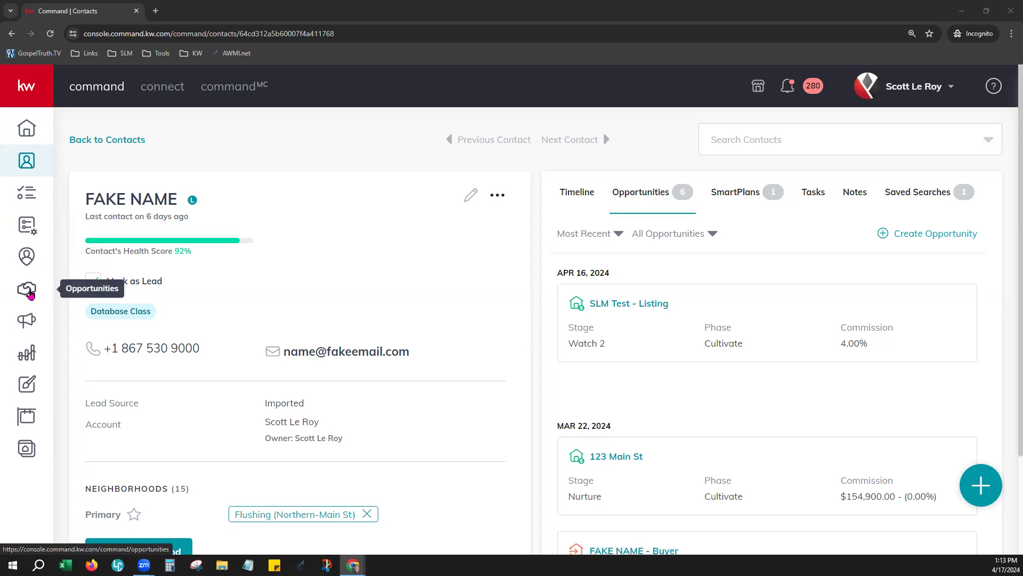
Step: Open the team's Opportunities pipeline overview and scroll through it
{"action": "left_click", "coordinate": [31, 89]}
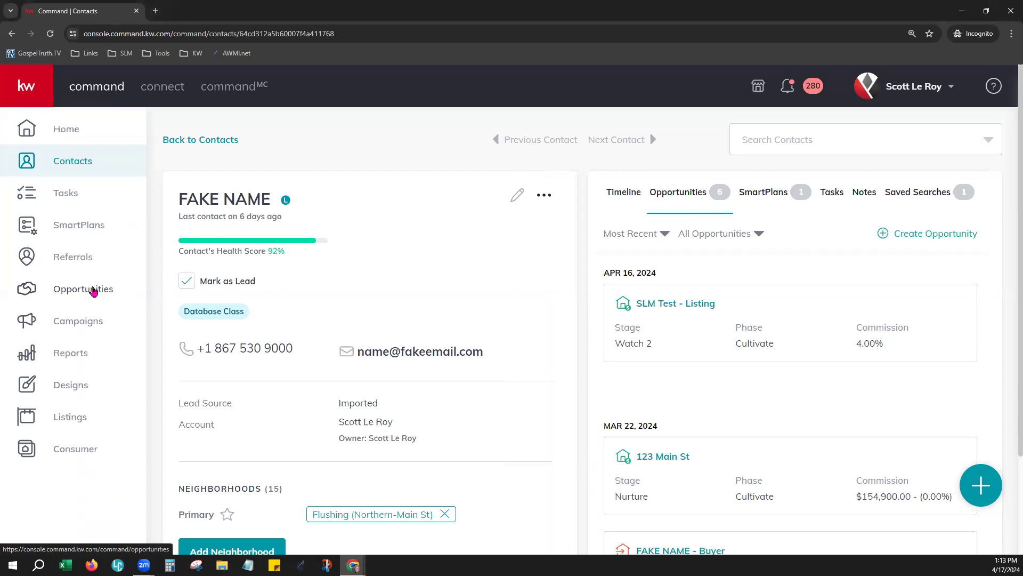
{"action": "left_click", "coordinate": [93, 291]}
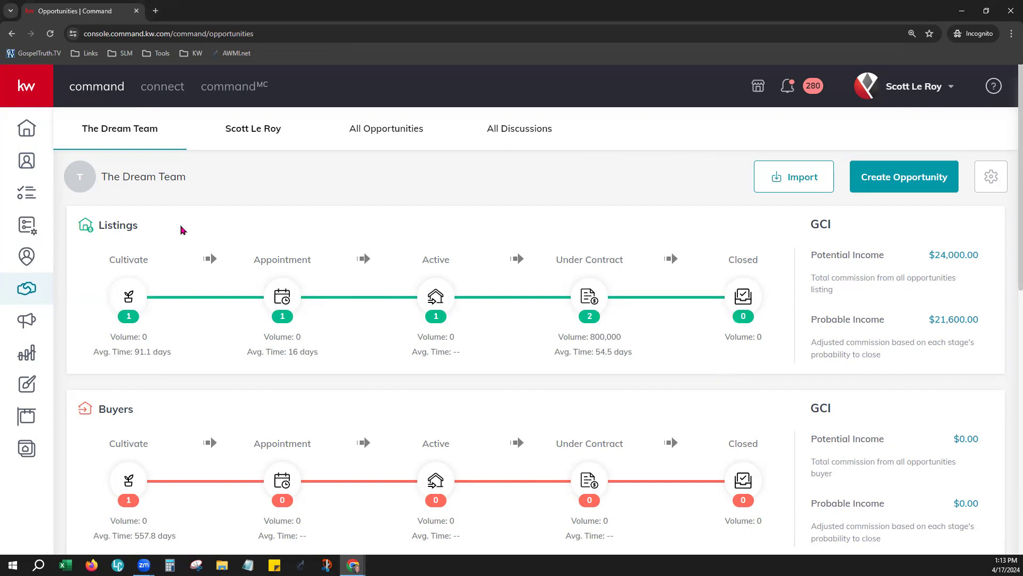
{"action": "scroll", "coordinate": [181, 230], "scroll_direction": "down", "scroll_amount": 3}
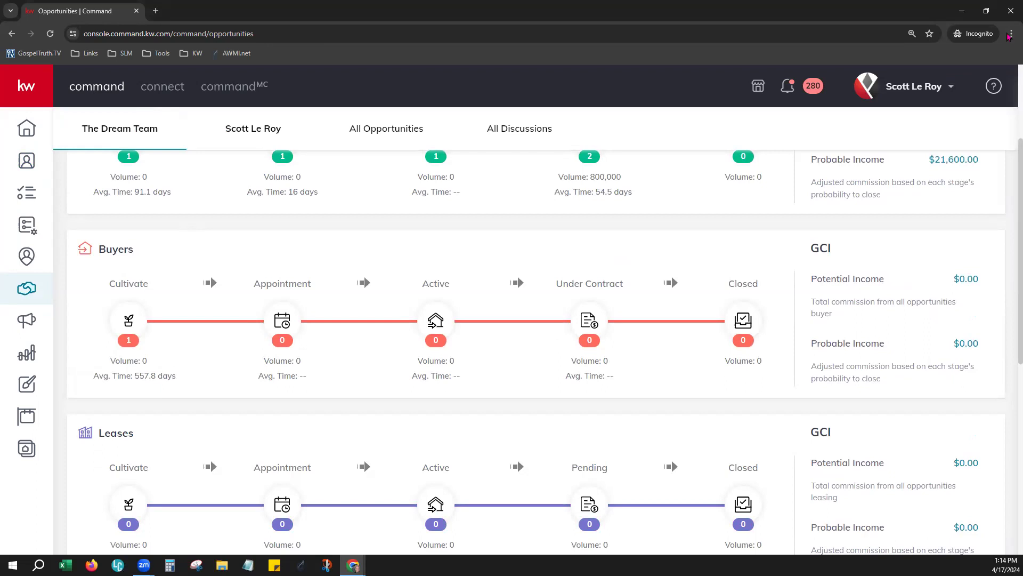
Step: Zoom the page out and review the Listings, Buyers and Leases pipelines
{"action": "left_click", "coordinate": [1011, 34]}
{"action": "left_click", "coordinate": [938, 224]}
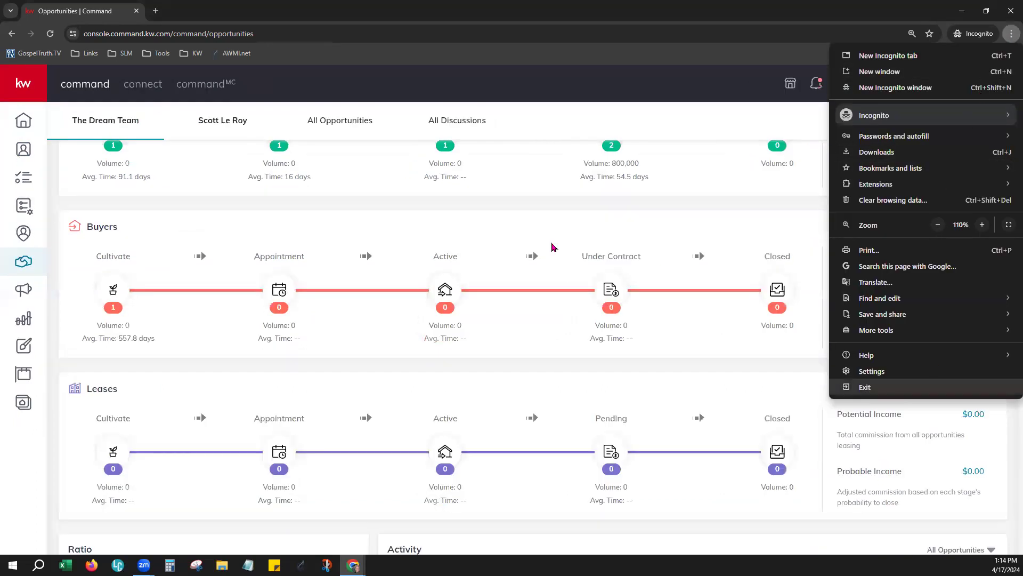
{"action": "scroll", "coordinate": [745, 221], "scroll_direction": "up", "scroll_amount": 1}
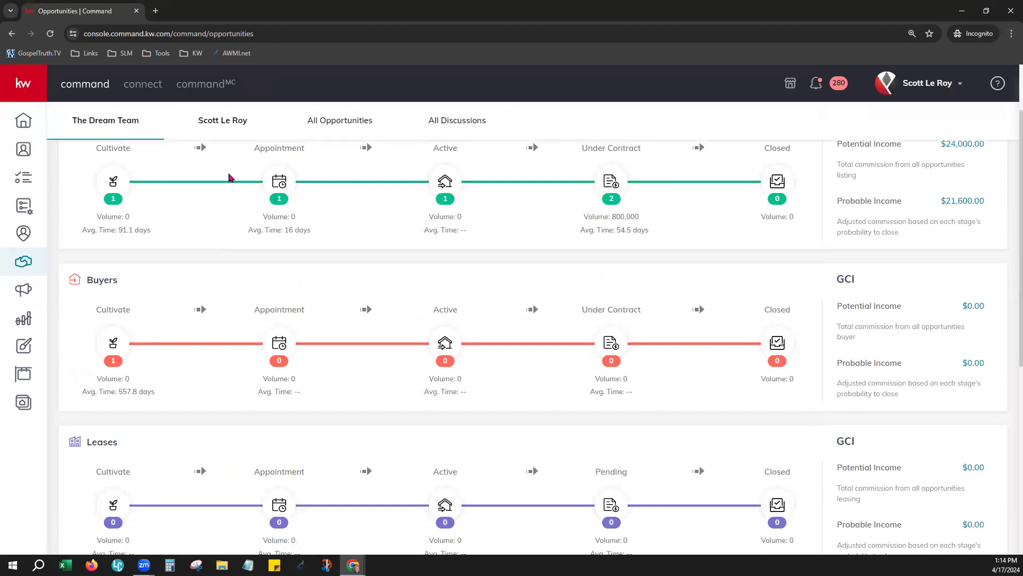
{"action": "double_click", "coordinate": [105, 283]}
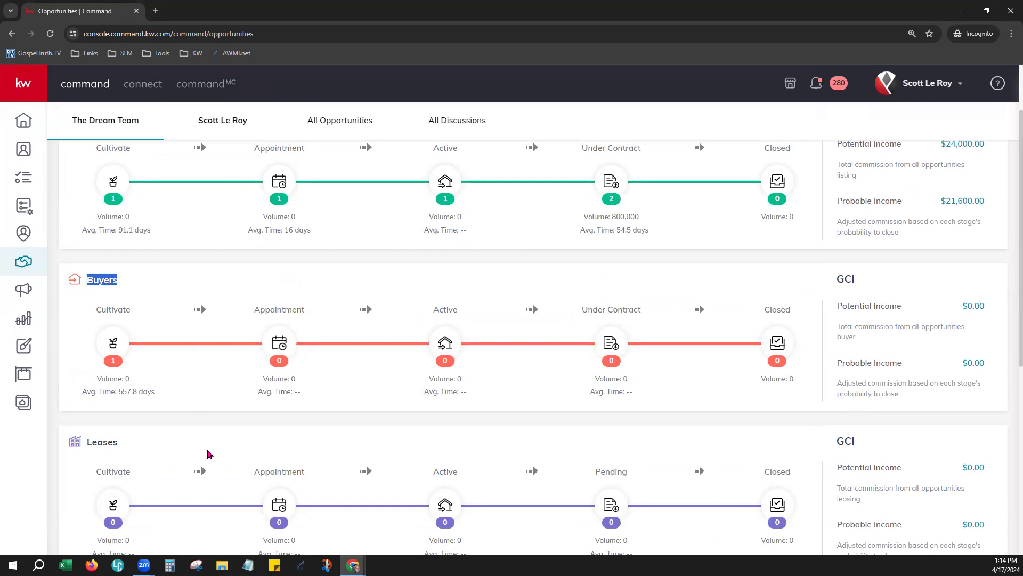
{"action": "left_click_drag", "start_coordinate": [91, 447], "coordinate": [219, 445]}
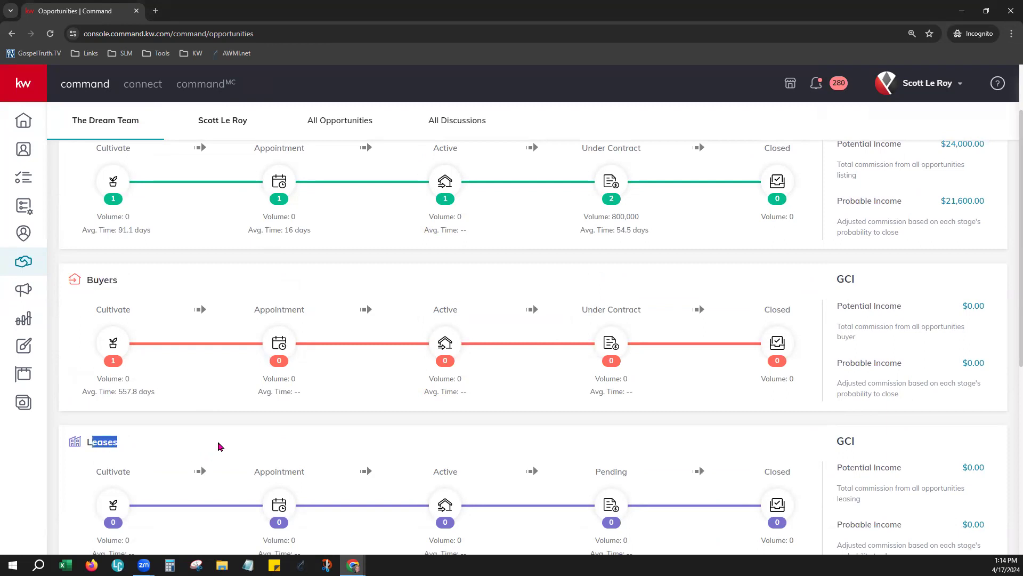
{"action": "left_click", "coordinate": [221, 441]}
{"action": "scroll", "coordinate": [353, 450], "scroll_direction": "up", "scroll_amount": 2}
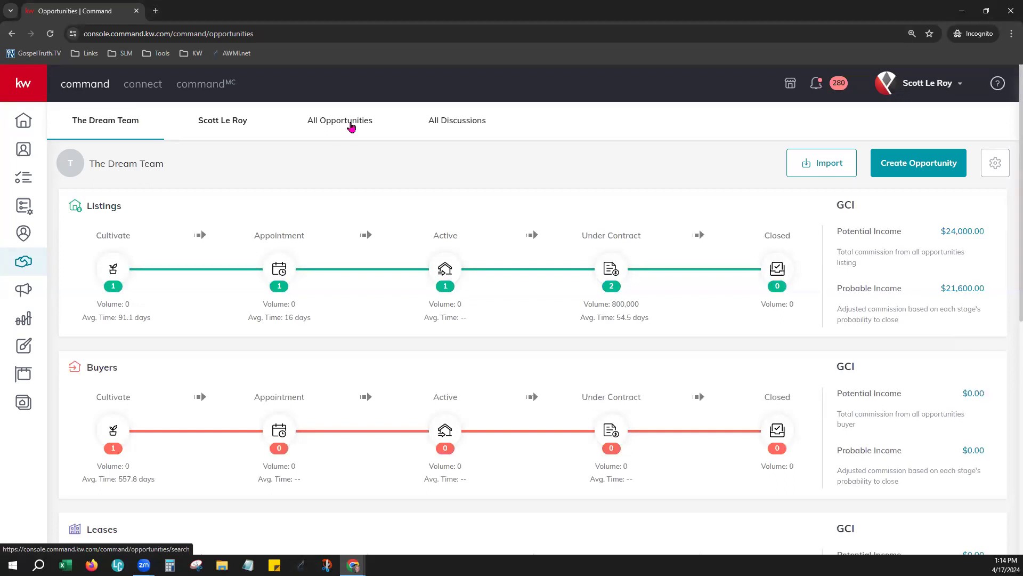
Step: View the 42-item All Opportunities table, then the All Discussions list with 2 listing discussions
{"action": "left_click", "coordinate": [351, 126]}
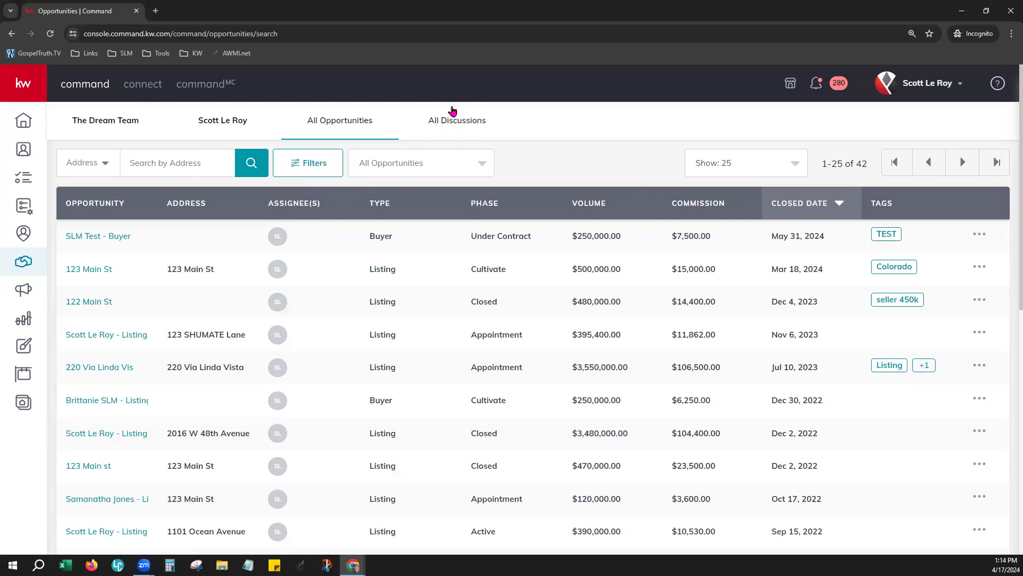
{"action": "left_click", "coordinate": [482, 121]}
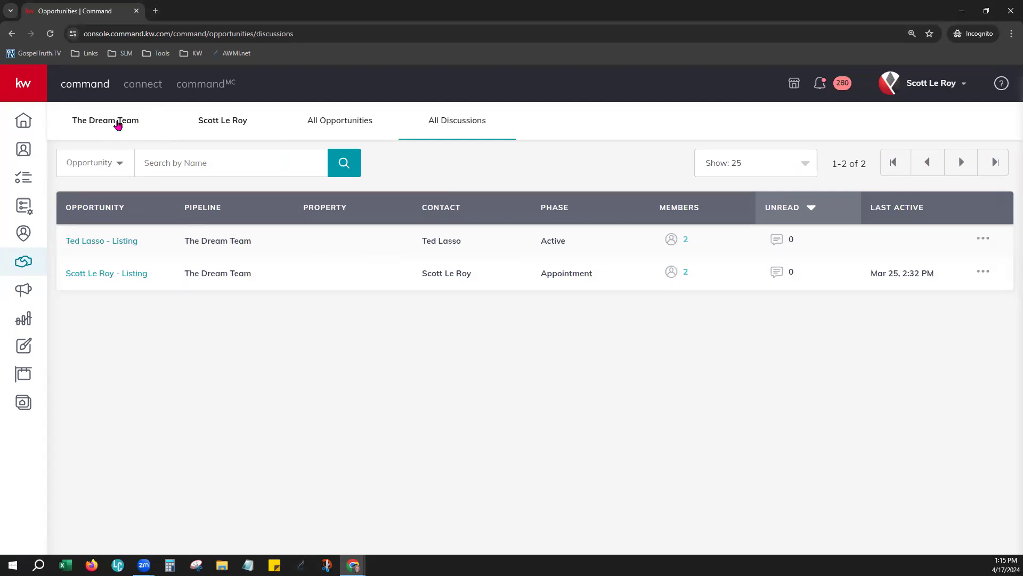
{"action": "left_click", "coordinate": [221, 127]}
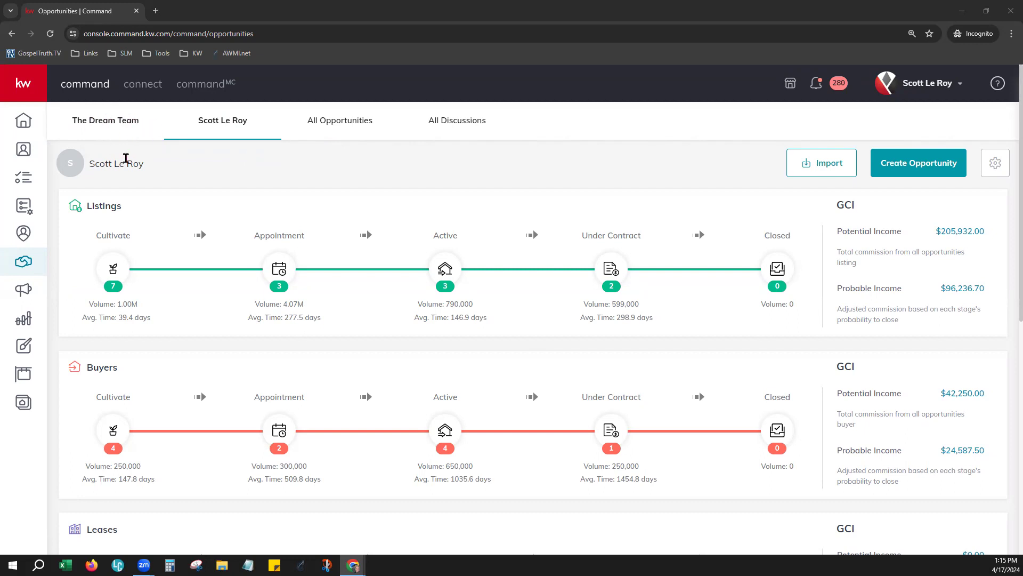
{"action": "left_click", "coordinate": [461, 174]}
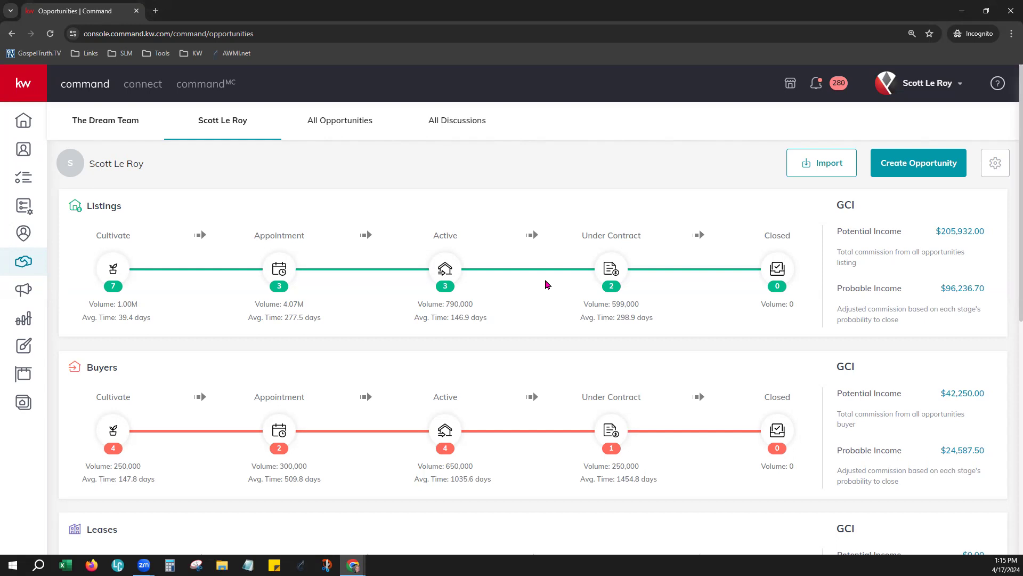
{"action": "scroll", "coordinate": [266, 474], "scroll_direction": "down", "scroll_amount": 1}
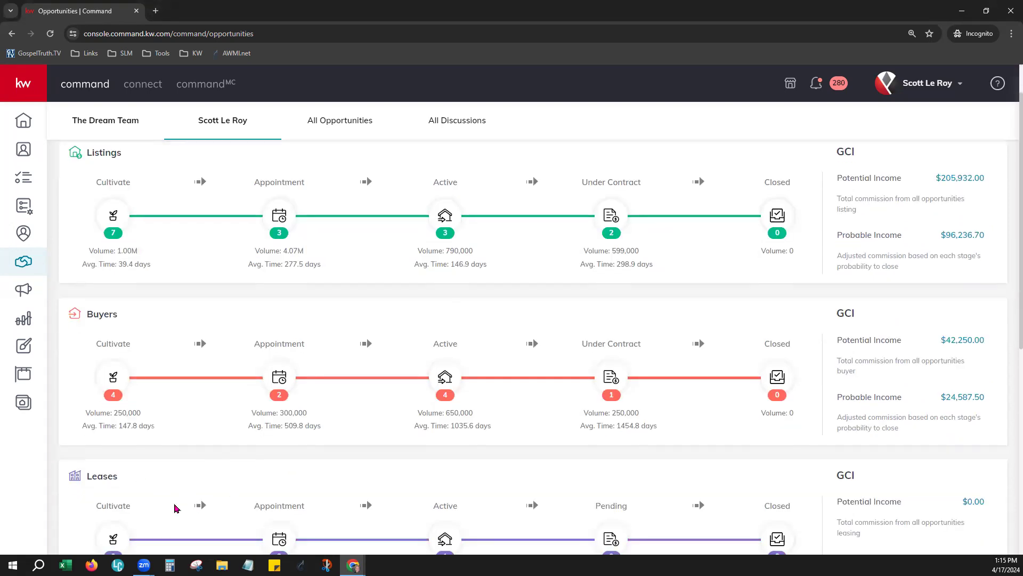
{"action": "scroll", "coordinate": [527, 484], "scroll_direction": "up", "scroll_amount": 1}
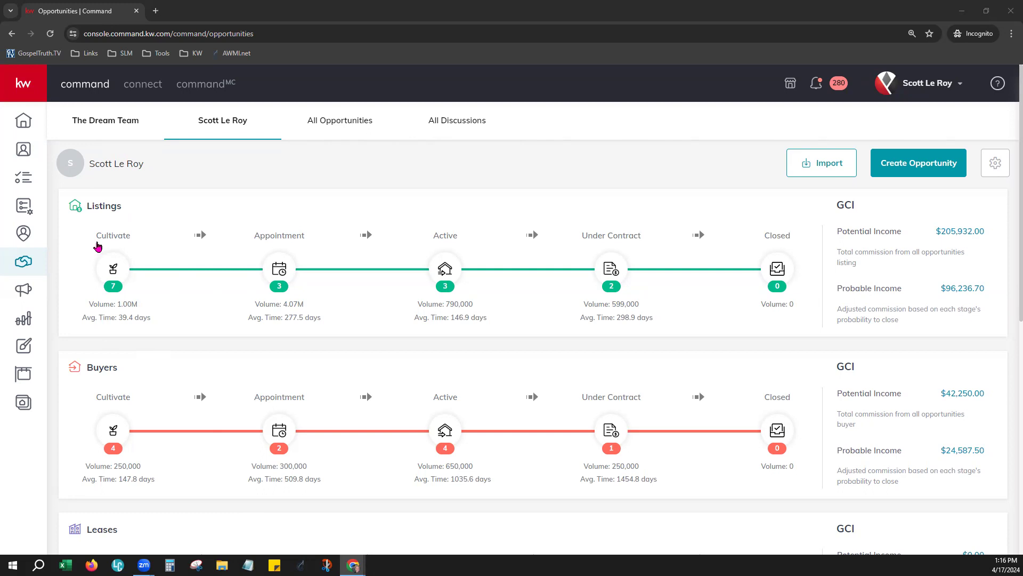
{"action": "left_click_drag", "start_coordinate": [100, 242], "coordinate": [372, 238]}
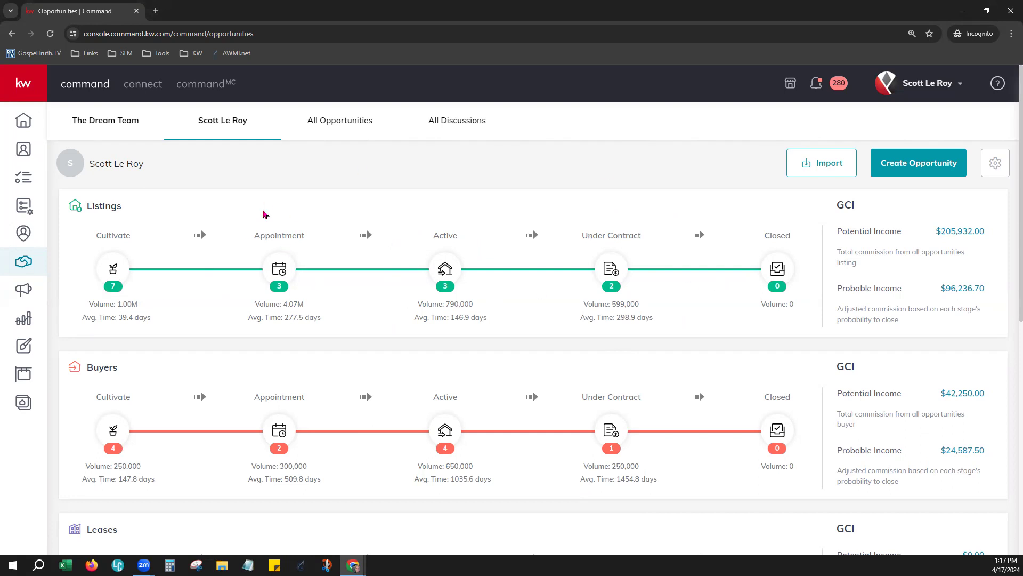
{"action": "scroll", "coordinate": [373, 318], "scroll_direction": "down", "scroll_amount": 1}
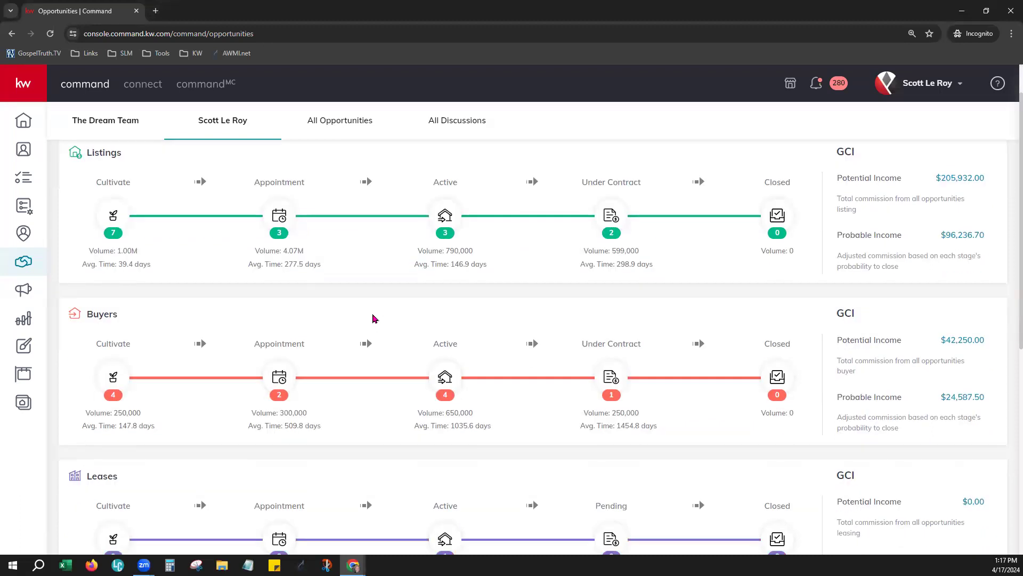
{"action": "scroll", "coordinate": [373, 318], "scroll_direction": "up", "scroll_amount": 1}
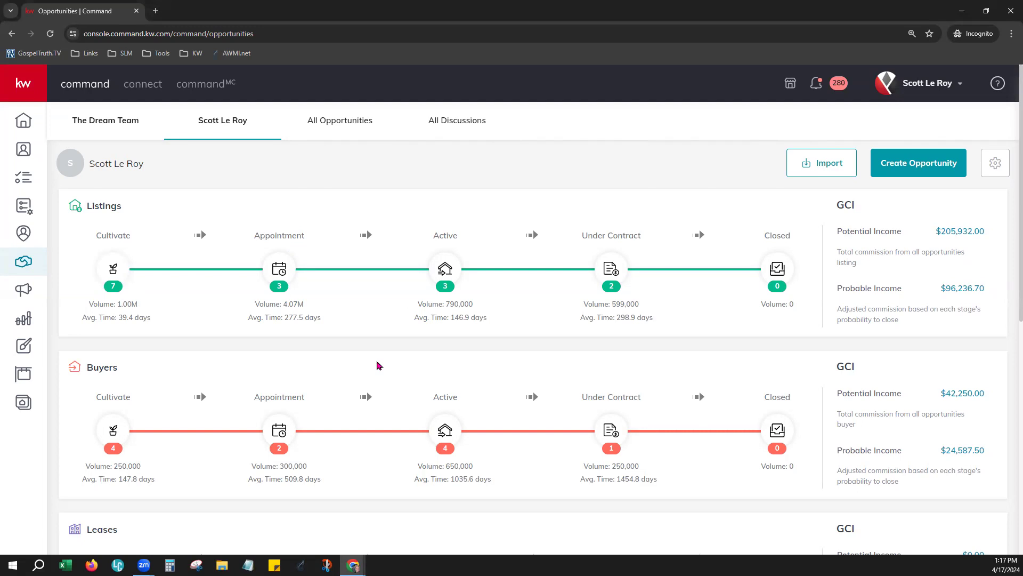
{"action": "scroll", "coordinate": [377, 365], "scroll_direction": "down", "scroll_amount": 3}
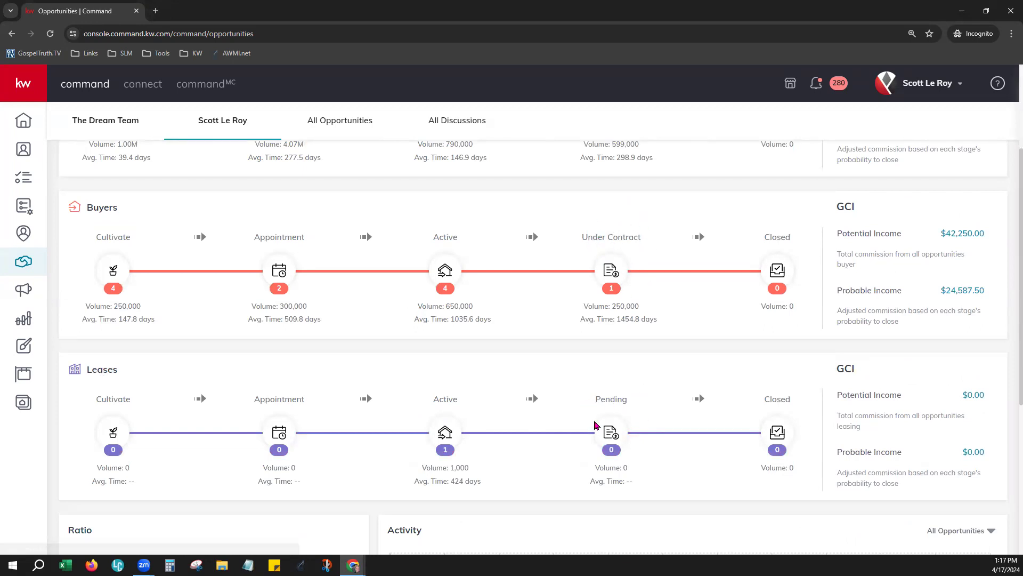
{"action": "scroll", "coordinate": [592, 407], "scroll_direction": "up", "scroll_amount": 1}
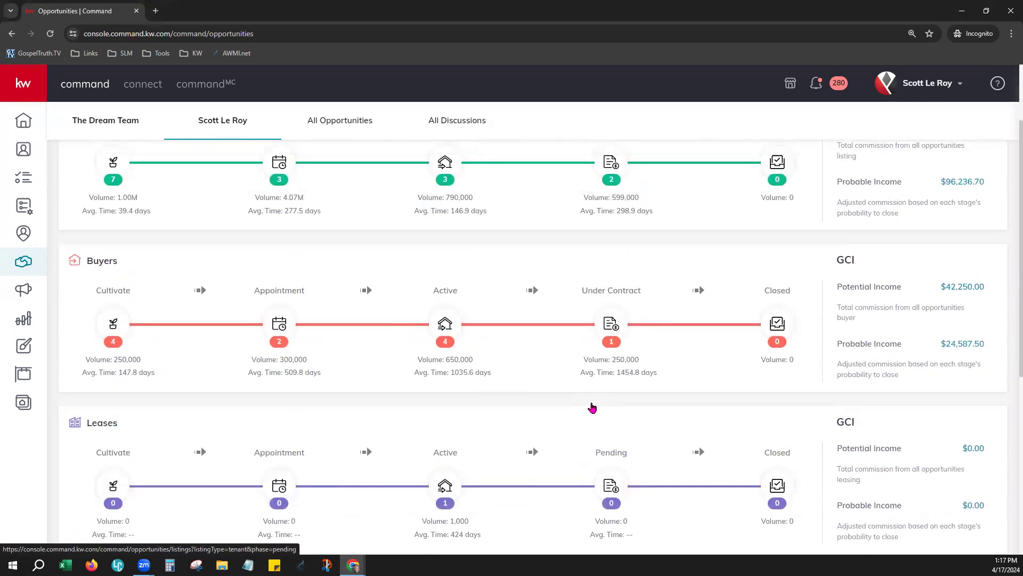
{"action": "scroll", "coordinate": [592, 408], "scroll_direction": "up", "scroll_amount": 2}
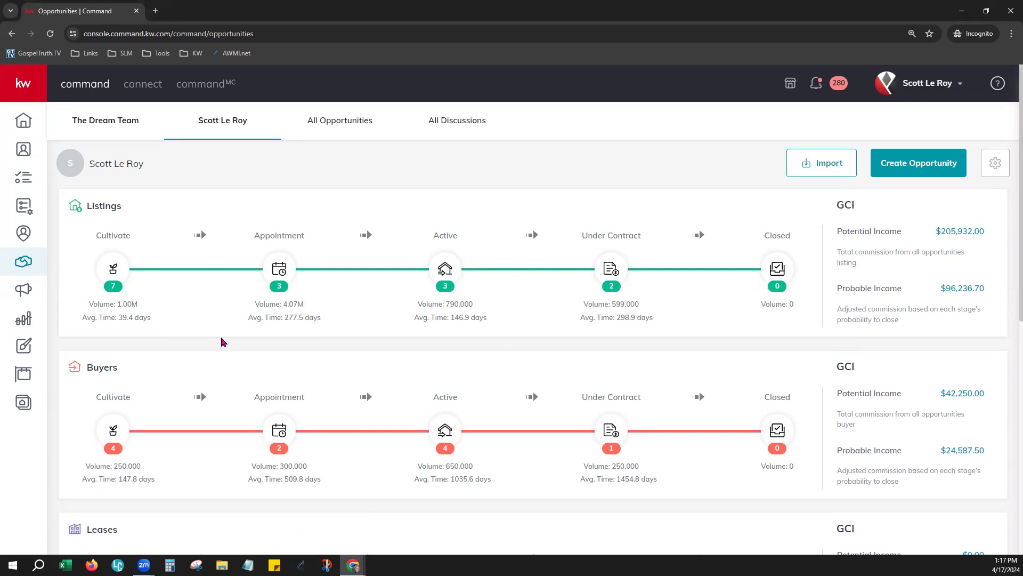
{"action": "left_click_drag", "start_coordinate": [90, 305], "coordinate": [150, 310]}
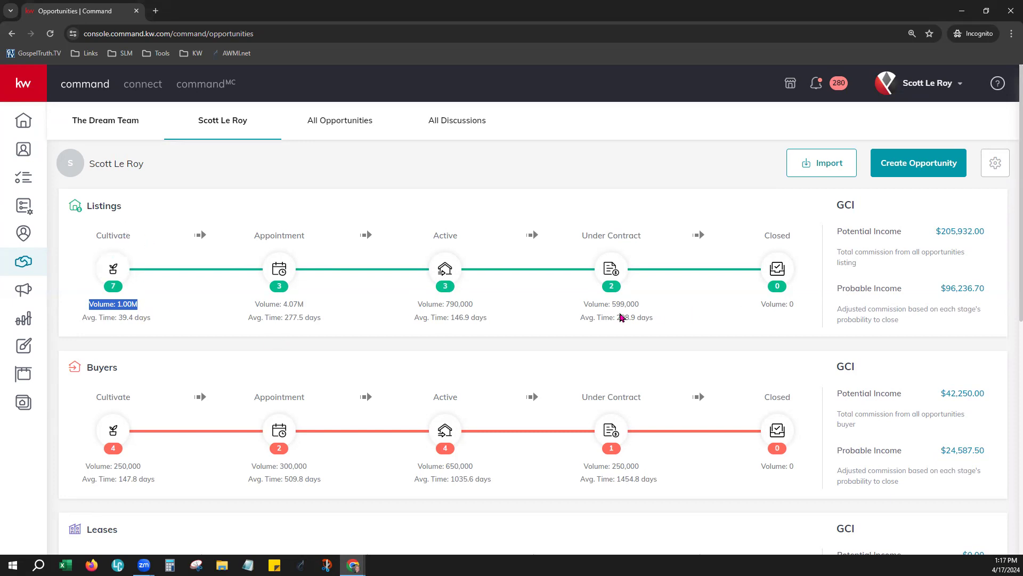
{"action": "left_click_drag", "start_coordinate": [582, 304], "coordinate": [633, 314]}
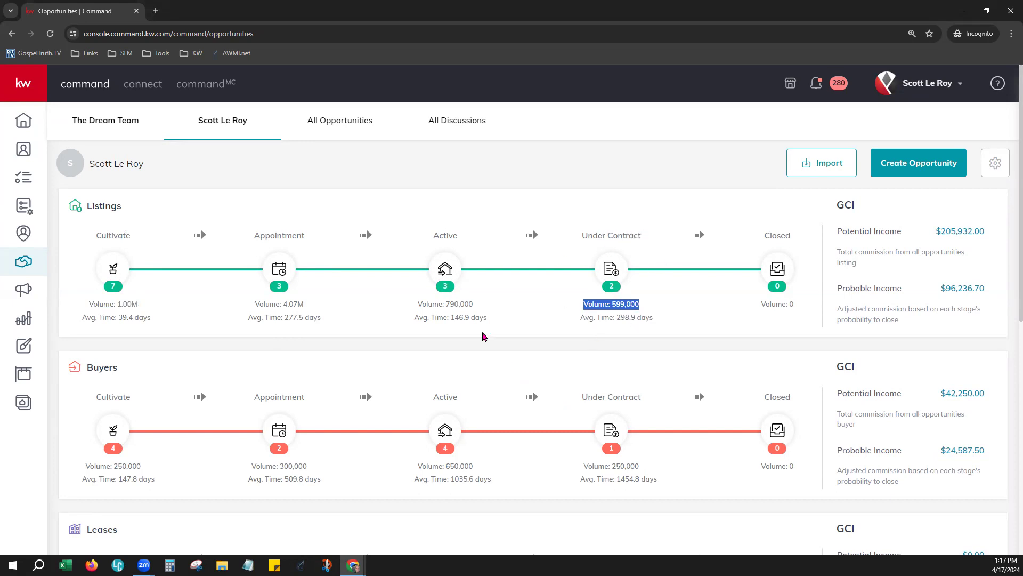
{"action": "left_click", "coordinate": [295, 357]}
{"action": "left_click_drag", "start_coordinate": [81, 317], "coordinate": [154, 320]}
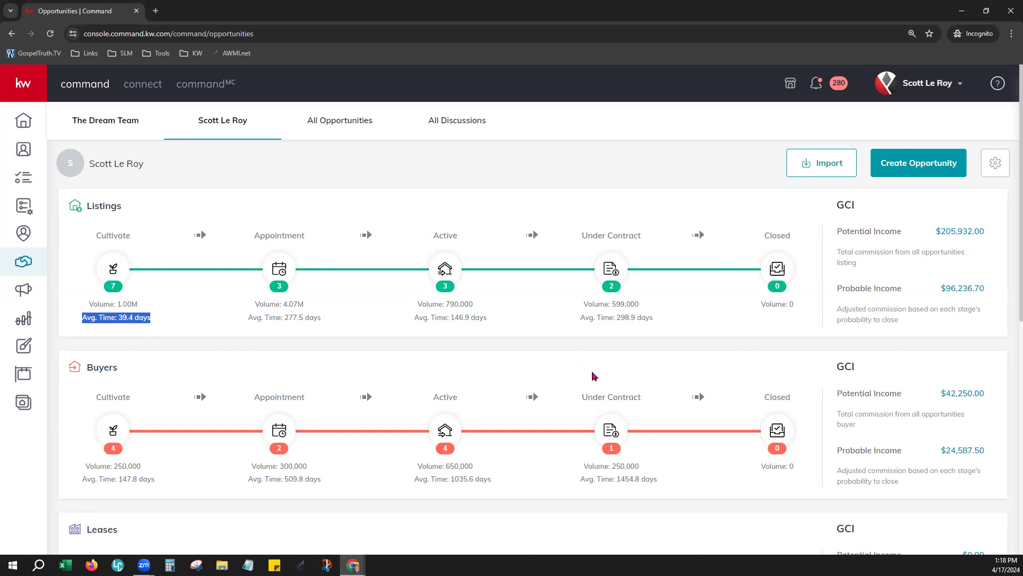
{"action": "scroll", "coordinate": [544, 368], "scroll_direction": "down", "scroll_amount": 1}
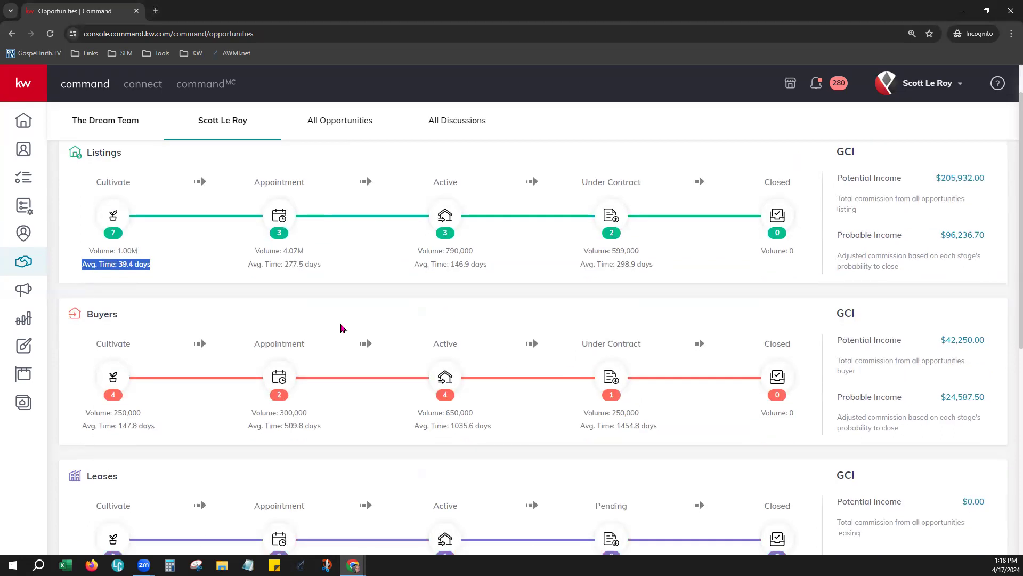
{"action": "scroll", "coordinate": [344, 327], "scroll_direction": "up", "scroll_amount": 1}
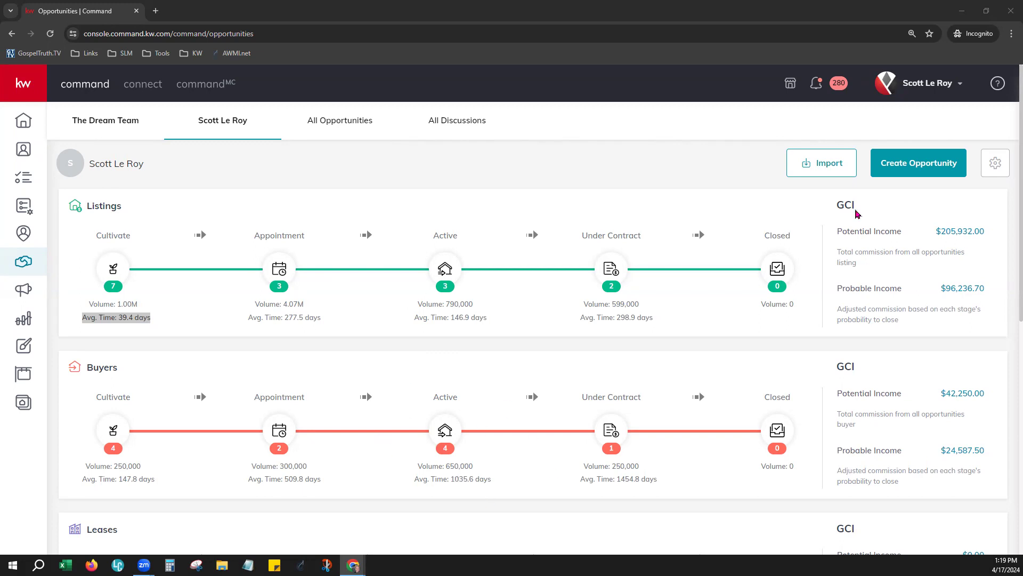
{"action": "left_click_drag", "start_coordinate": [583, 318], "coordinate": [659, 323]}
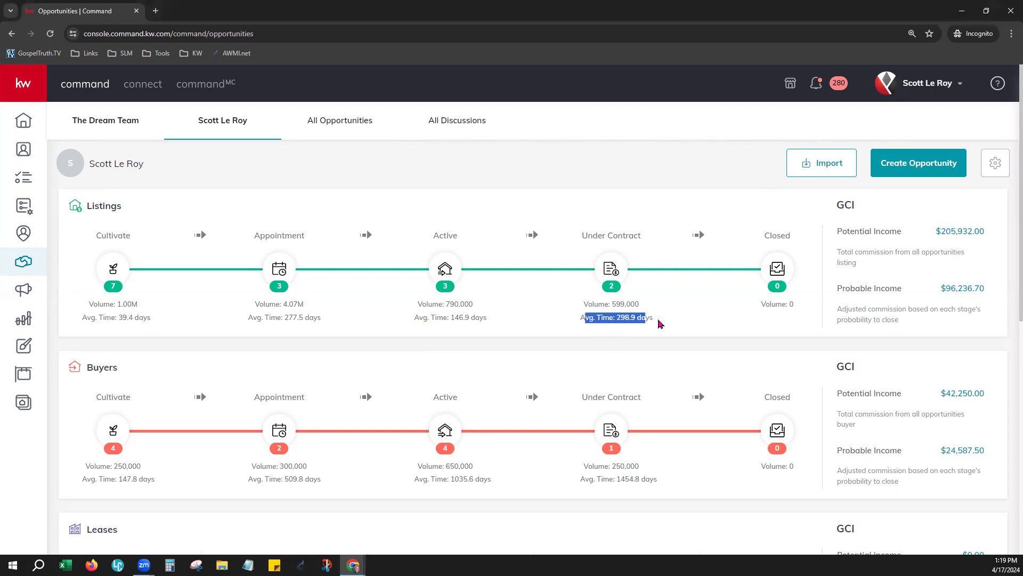
{"action": "left_click", "coordinate": [660, 345]}
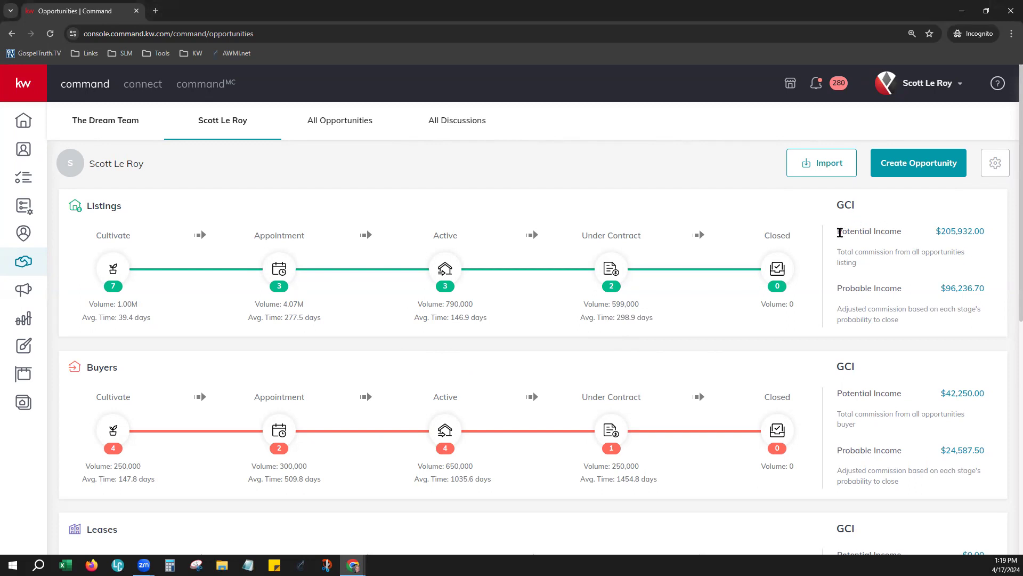
{"action": "left_click_drag", "start_coordinate": [840, 233], "coordinate": [900, 233]}
{"action": "left_click_drag", "start_coordinate": [839, 288], "coordinate": [902, 288]}
{"action": "left_click_drag", "start_coordinate": [837, 231], "coordinate": [912, 242]}
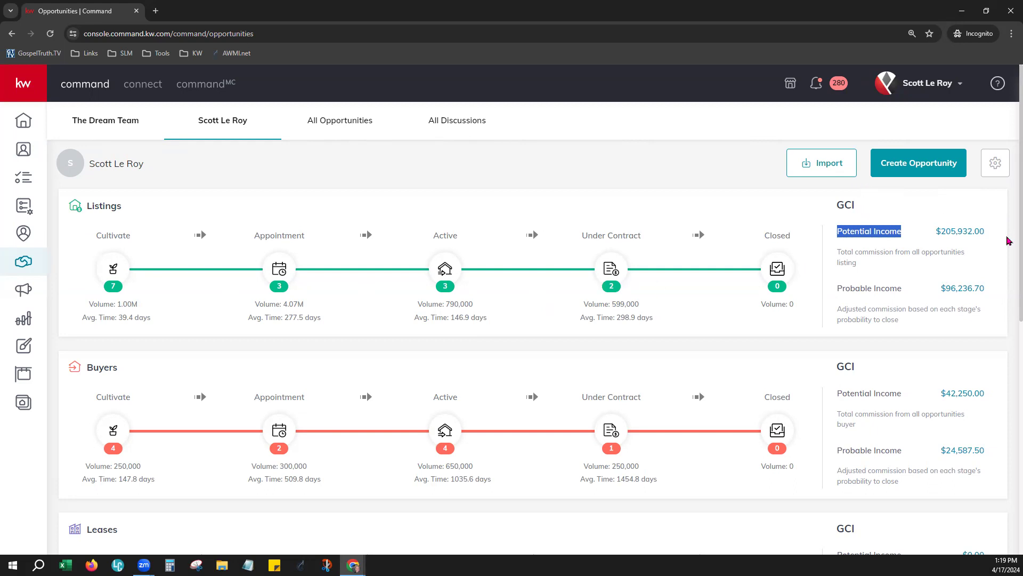
{"action": "left_click_drag", "start_coordinate": [834, 289], "coordinate": [909, 293]}
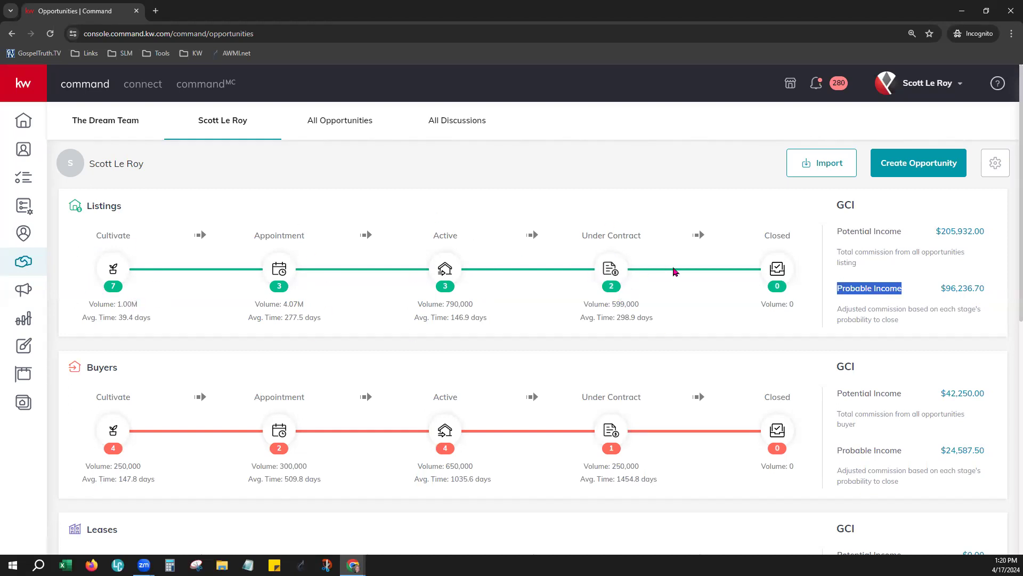
{"action": "left_click_drag", "start_coordinate": [995, 232], "coordinate": [916, 242]}
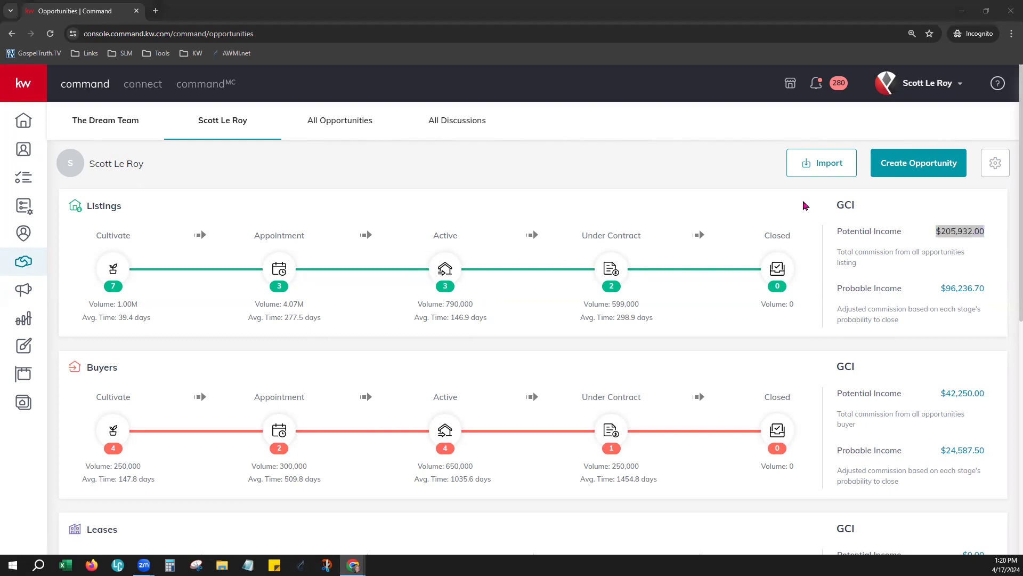
{"action": "left_click", "coordinate": [804, 202]}
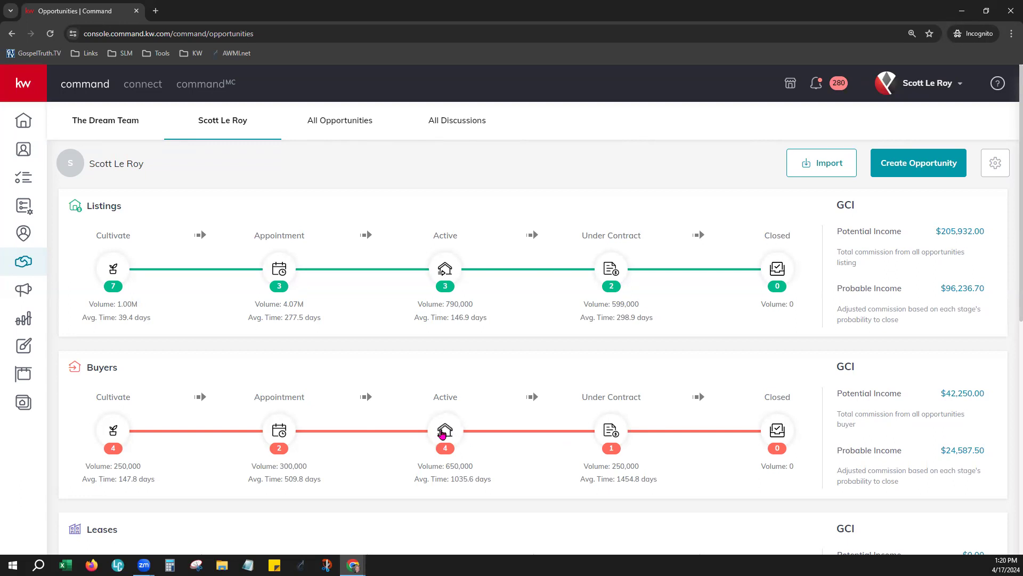
{"action": "scroll", "coordinate": [418, 431], "scroll_direction": "down", "scroll_amount": 5}
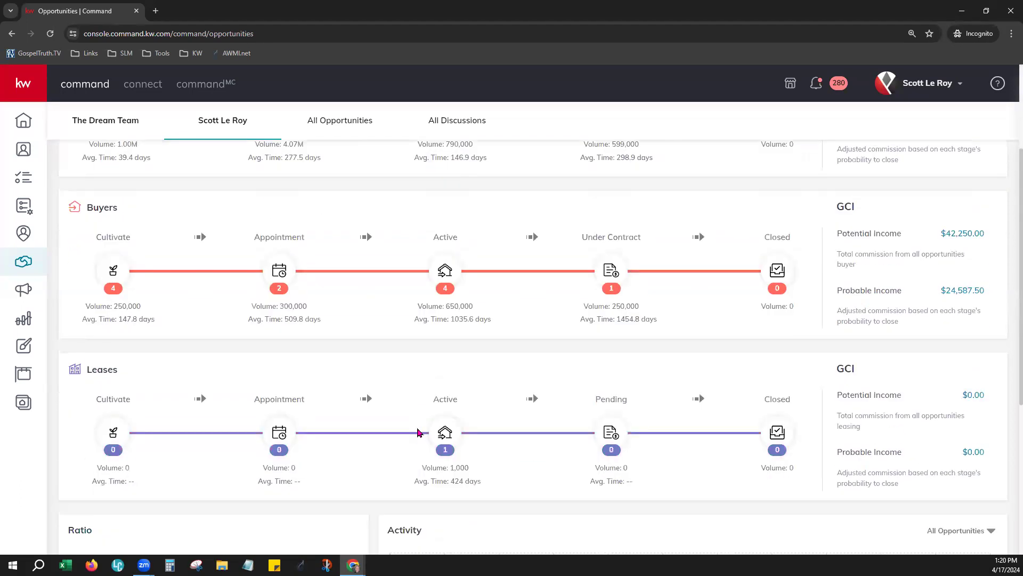
{"action": "scroll", "coordinate": [417, 432], "scroll_direction": "down", "scroll_amount": 1}
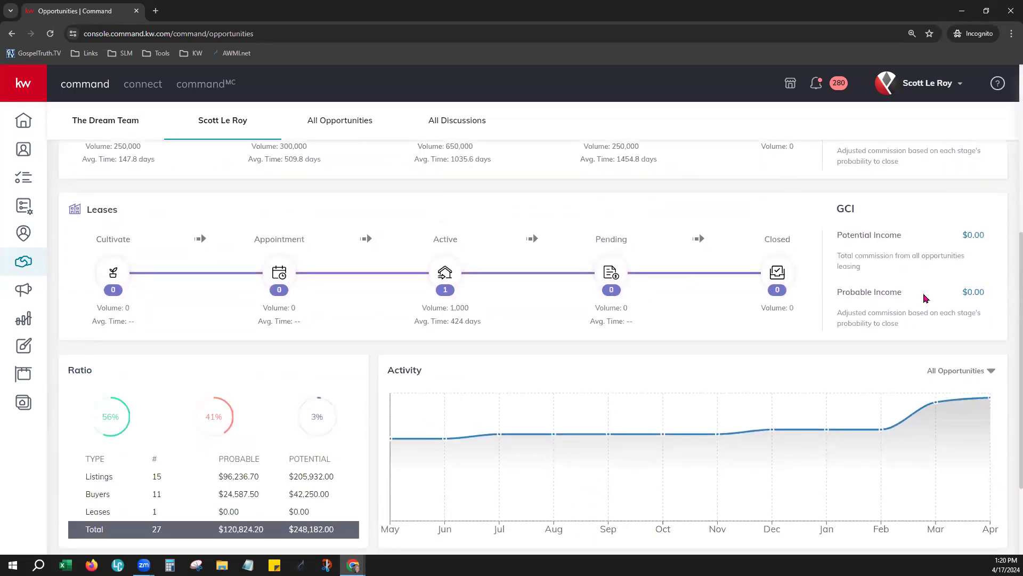
{"action": "scroll", "coordinate": [448, 363], "scroll_direction": "down", "scroll_amount": 2}
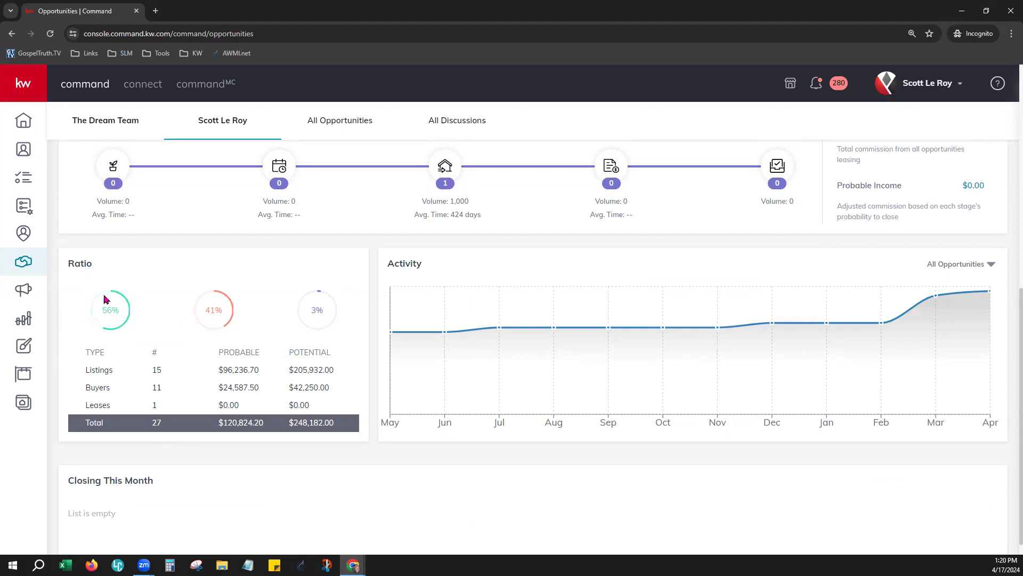
{"action": "double_click", "coordinate": [122, 315]}
{"action": "left_click", "coordinate": [334, 297]}
{"action": "left_click_drag", "start_coordinate": [218, 352], "coordinate": [335, 355]}
{"action": "left_click", "coordinate": [218, 426]}
{"action": "left_click_drag", "start_coordinate": [219, 421], "coordinate": [338, 420]}
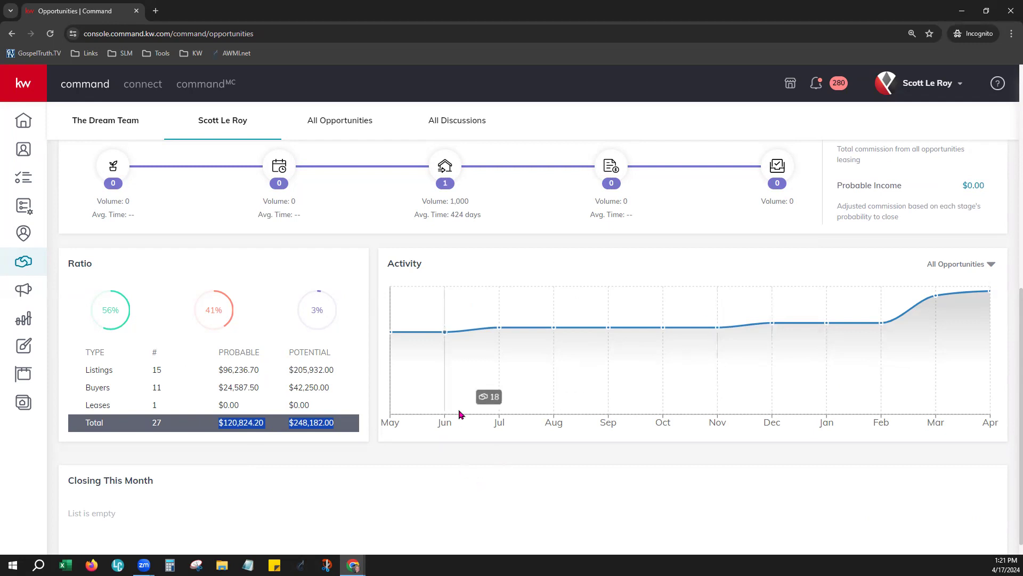
{"action": "scroll", "coordinate": [468, 462], "scroll_direction": "down", "scroll_amount": 1}
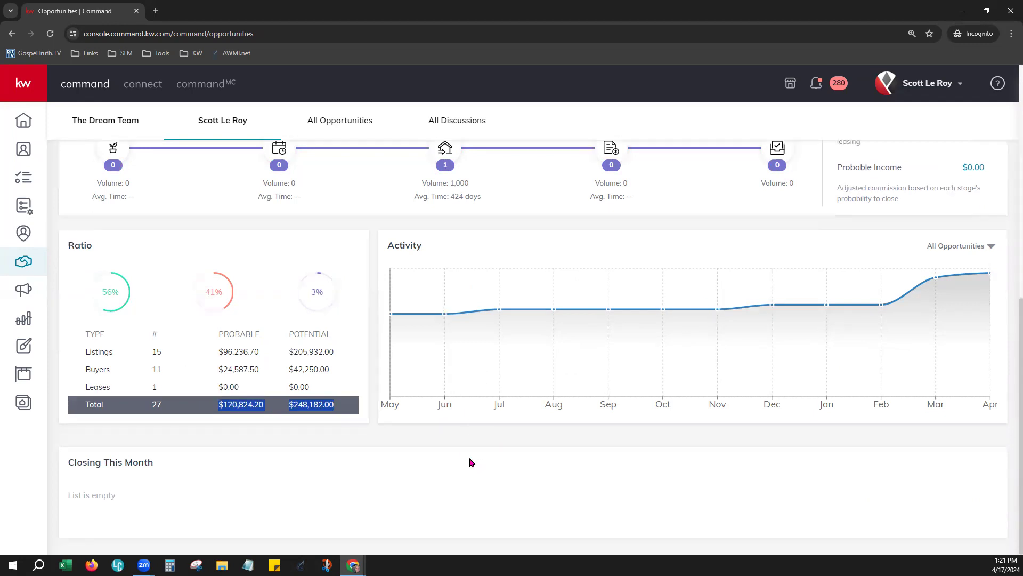
{"action": "left_click_drag", "start_coordinate": [63, 462], "coordinate": [146, 461]}
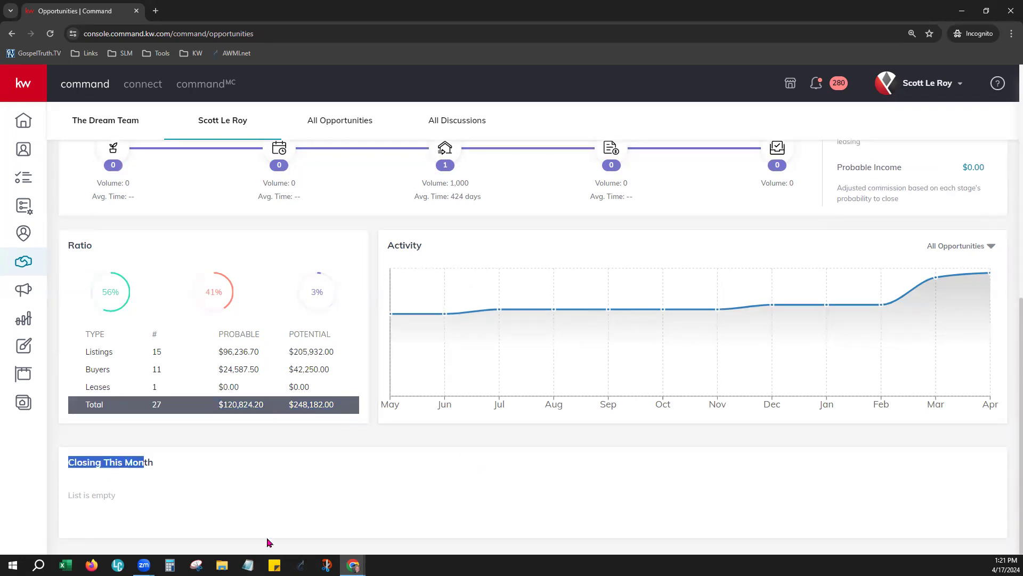
{"action": "left_click", "coordinate": [266, 498]}
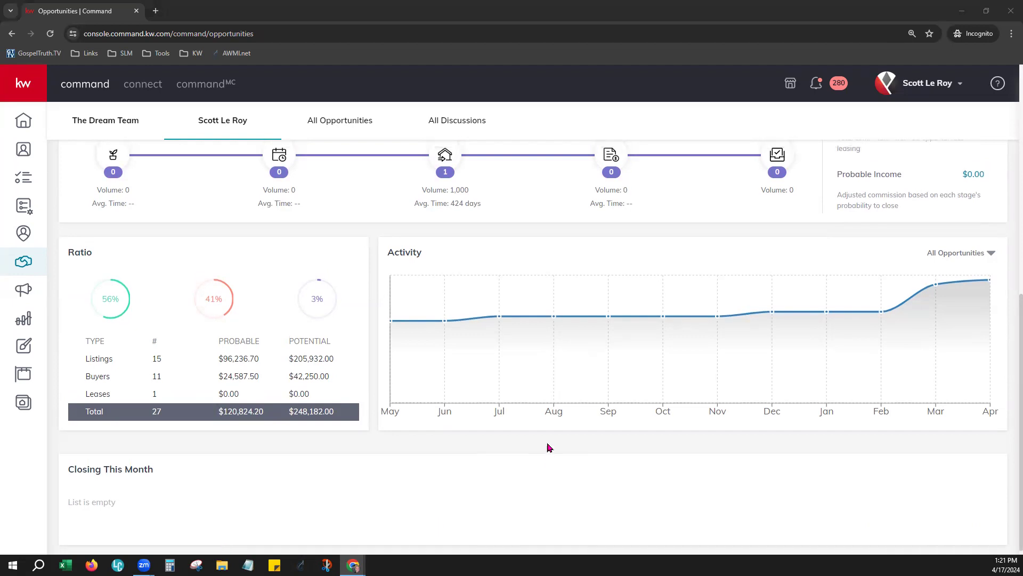
{"action": "scroll", "coordinate": [549, 447], "scroll_direction": "up", "scroll_amount": 8}
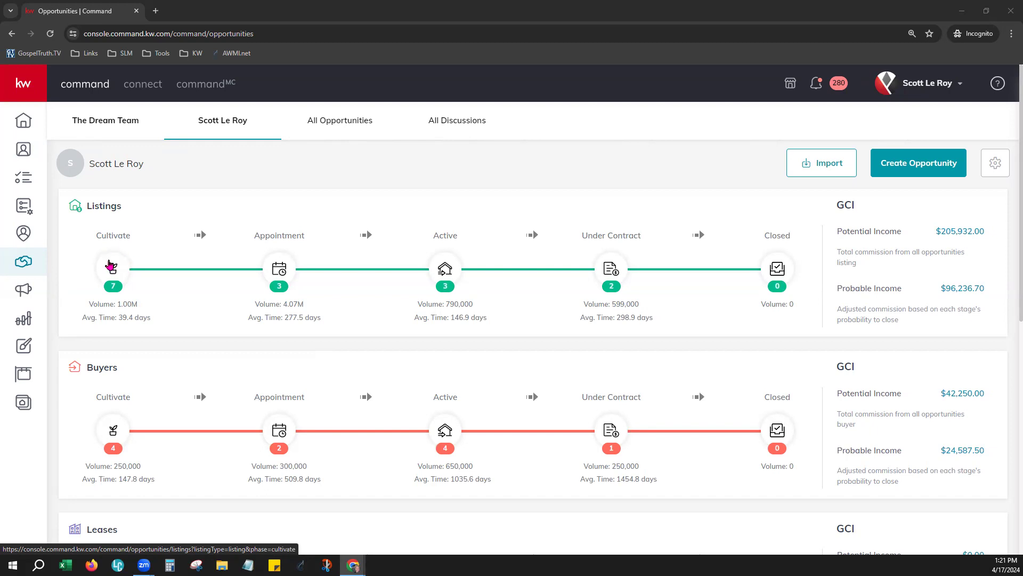
Step: Open the Listings Cultivate board showing Watch 2, Watch, Nurture and Hot columns
{"action": "left_click", "coordinate": [113, 271]}
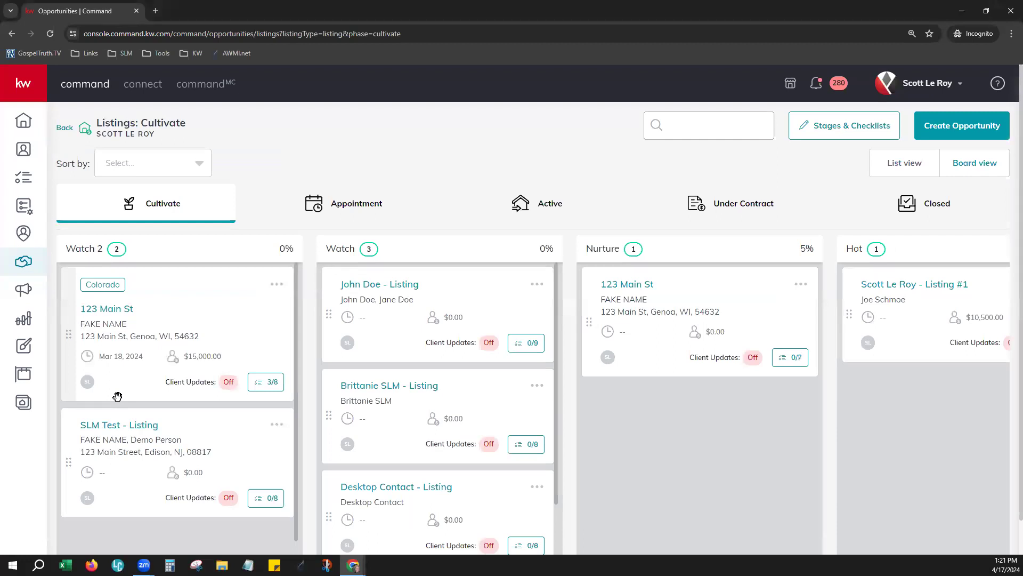
{"action": "double_click", "coordinate": [75, 248]}
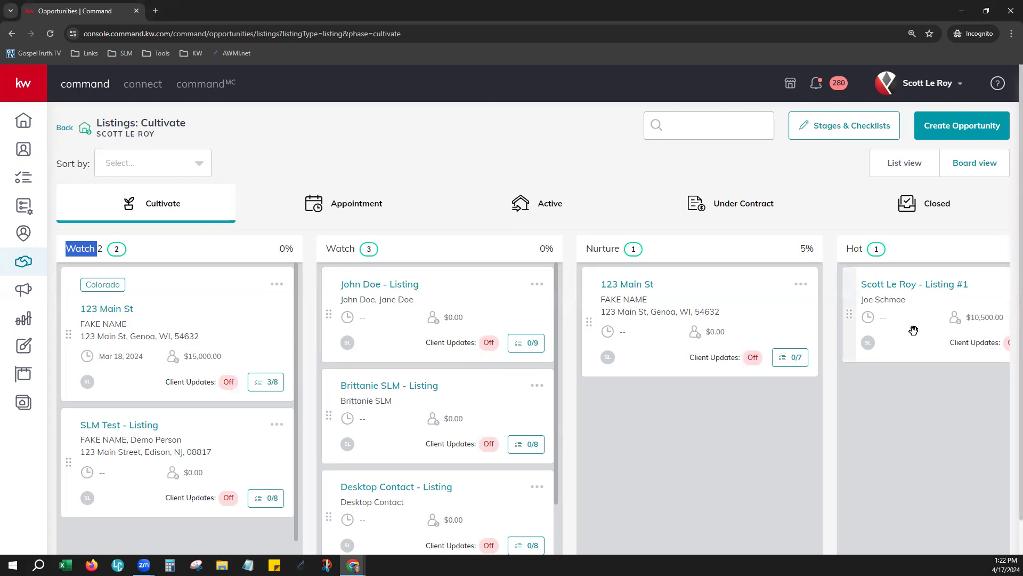
{"action": "left_click", "coordinate": [401, 249]}
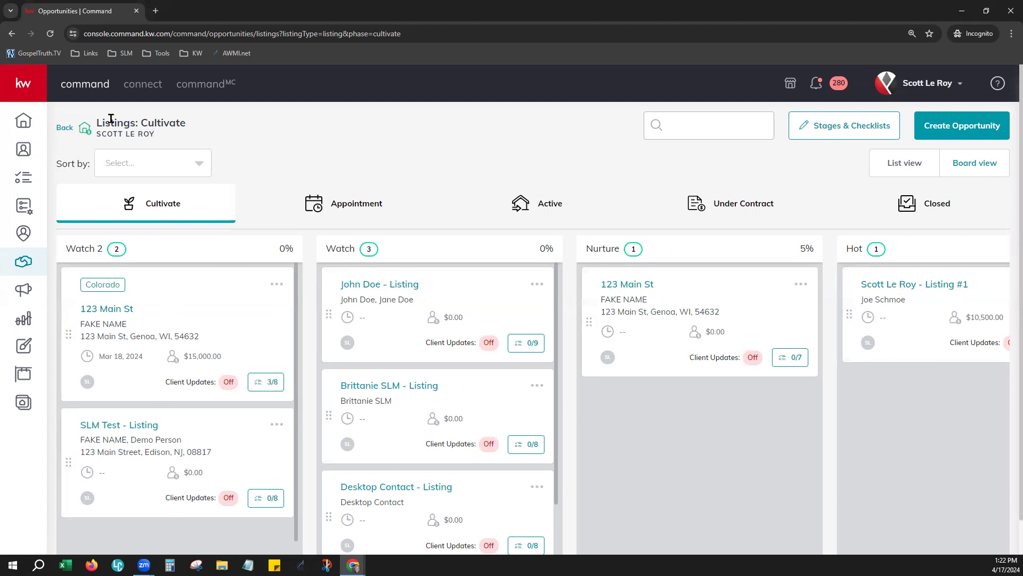
Step: Move the client's listing card through Watch, Nurture and Hot, out of Cultivate, then go back
{"action": "left_click_drag", "start_coordinate": [97, 123], "coordinate": [184, 125]}
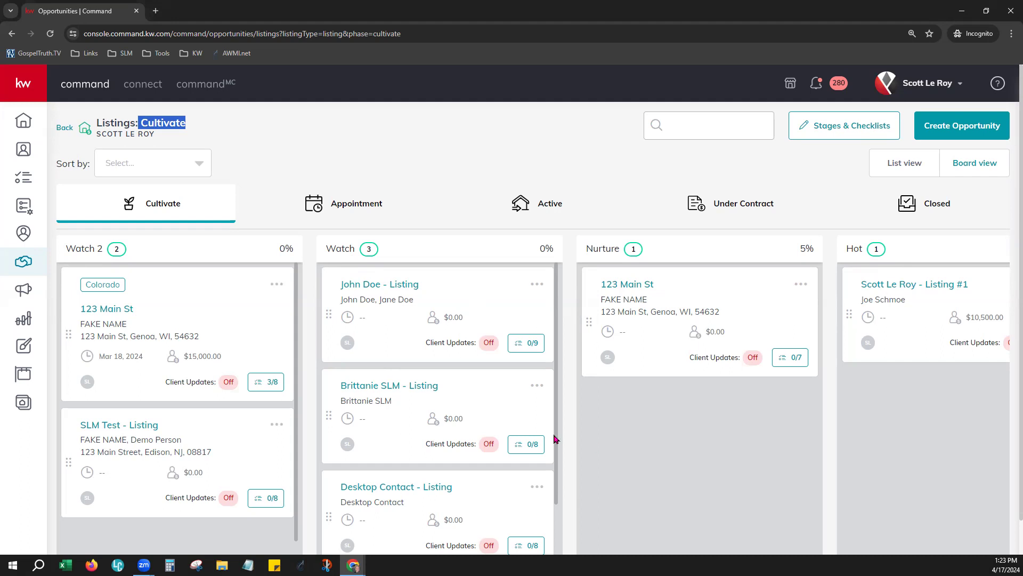
{"action": "left_click_drag", "start_coordinate": [443, 341], "coordinate": [608, 506]}
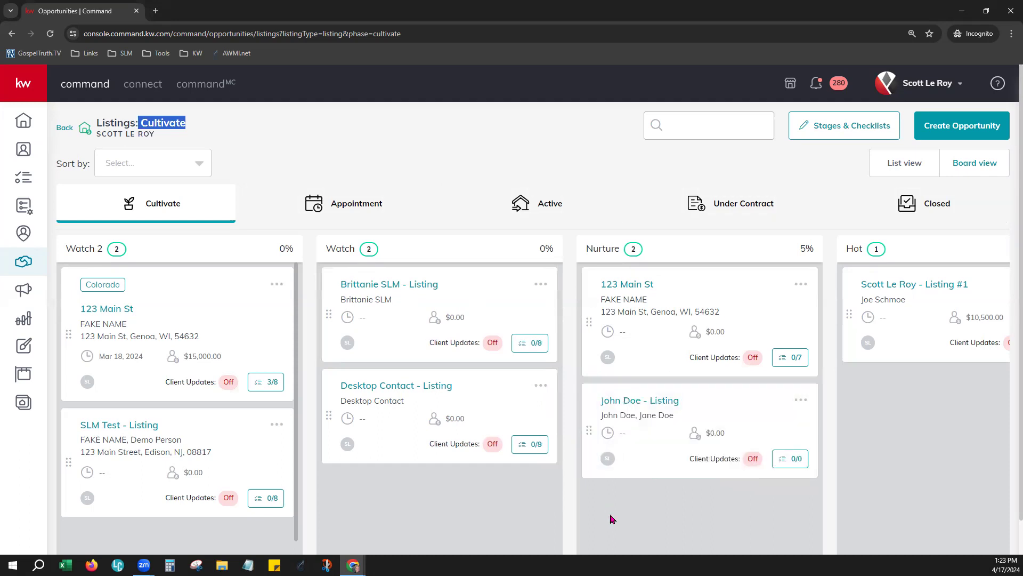
{"action": "left_click_drag", "start_coordinate": [662, 415], "coordinate": [863, 399]}
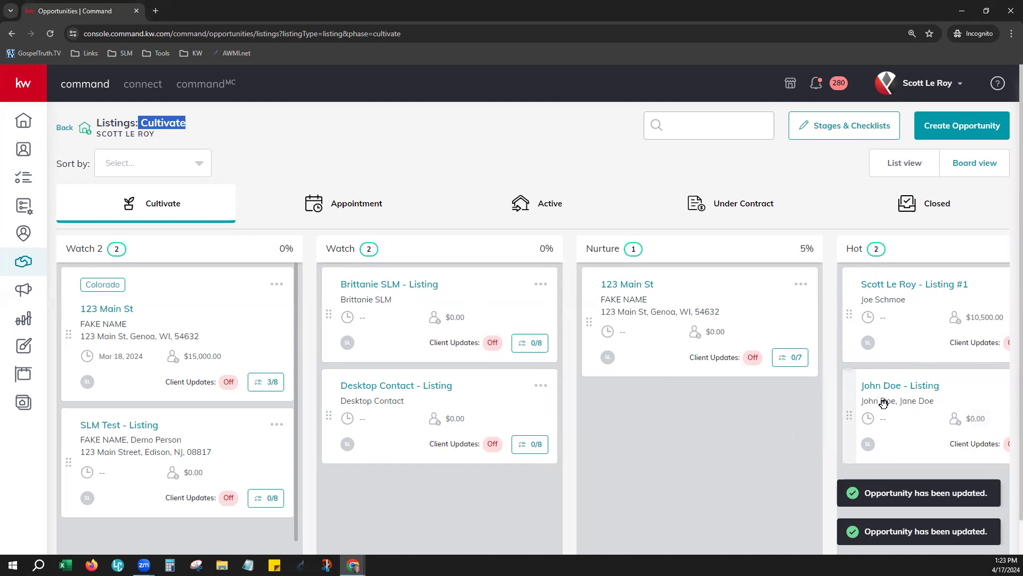
{"action": "left_click_drag", "start_coordinate": [888, 447], "coordinate": [343, 202]}
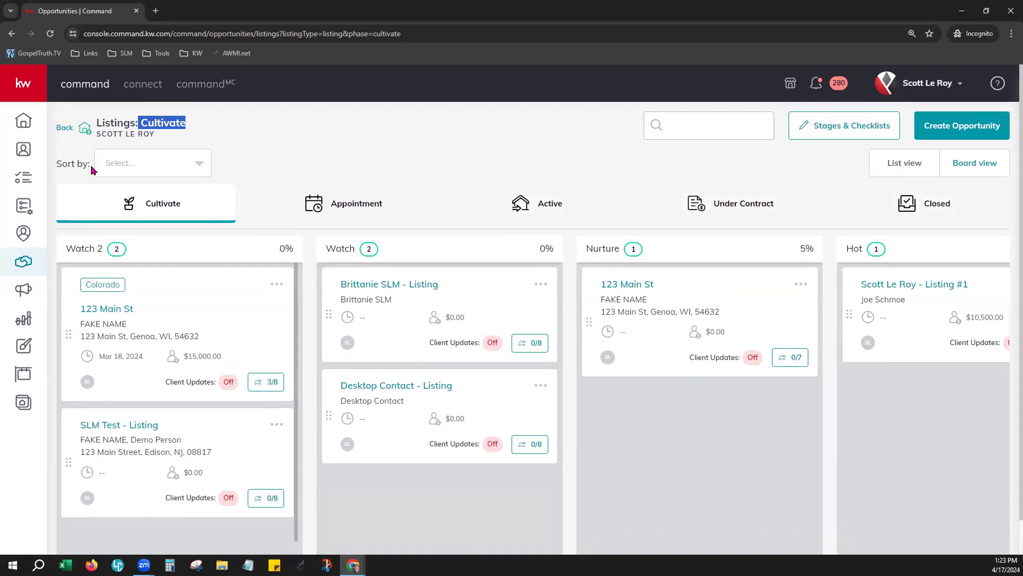
{"action": "left_click", "coordinate": [65, 132]}
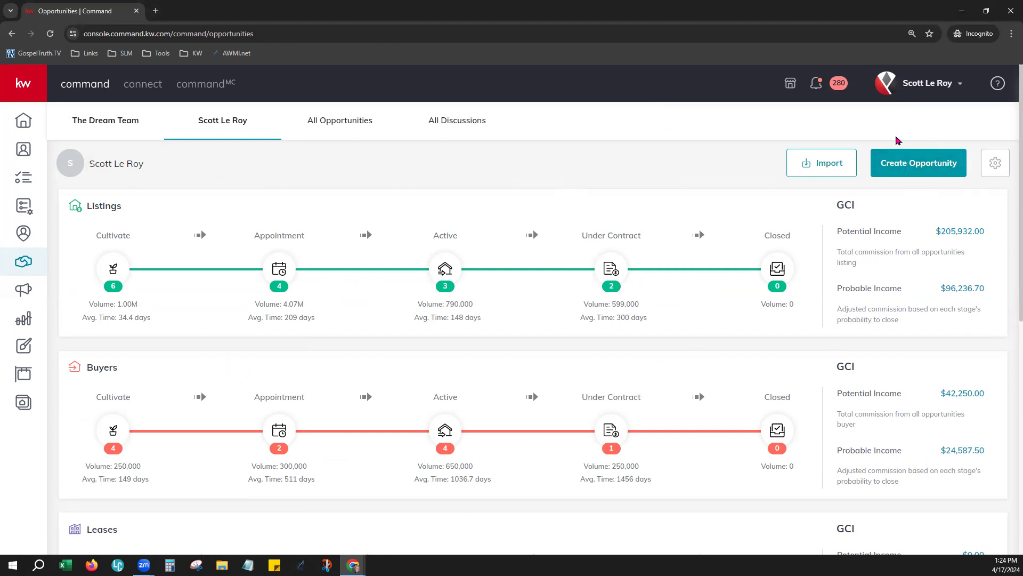
{"action": "left_click", "coordinate": [939, 162]}
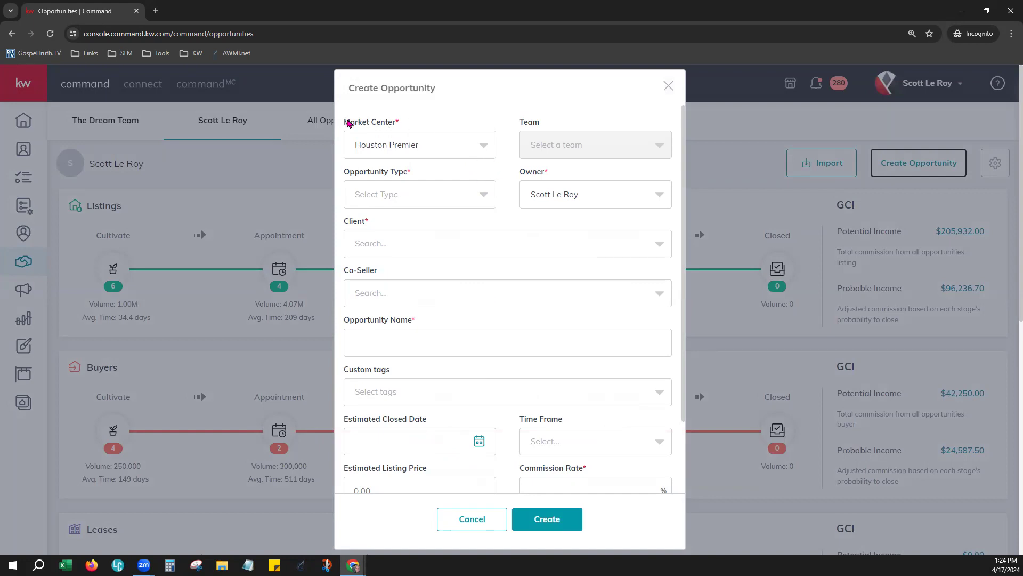
Step: Point out the Market Center field showing Houston Premier
{"action": "left_click_drag", "start_coordinate": [346, 123], "coordinate": [396, 129]}
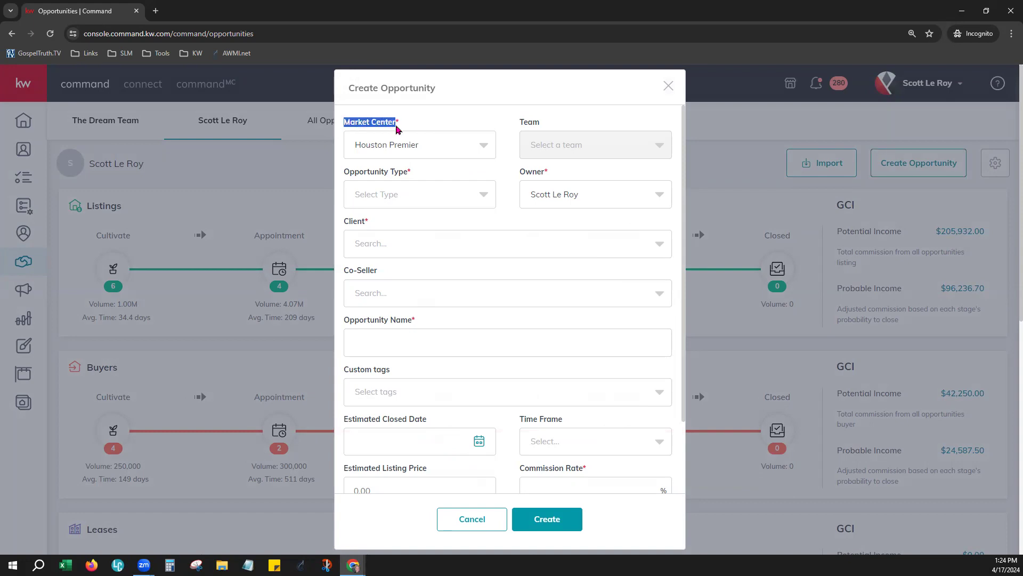
Step: Set the market center to Western Upstate, SC and opportunity type to Listing
{"action": "left_click", "coordinate": [433, 144]}
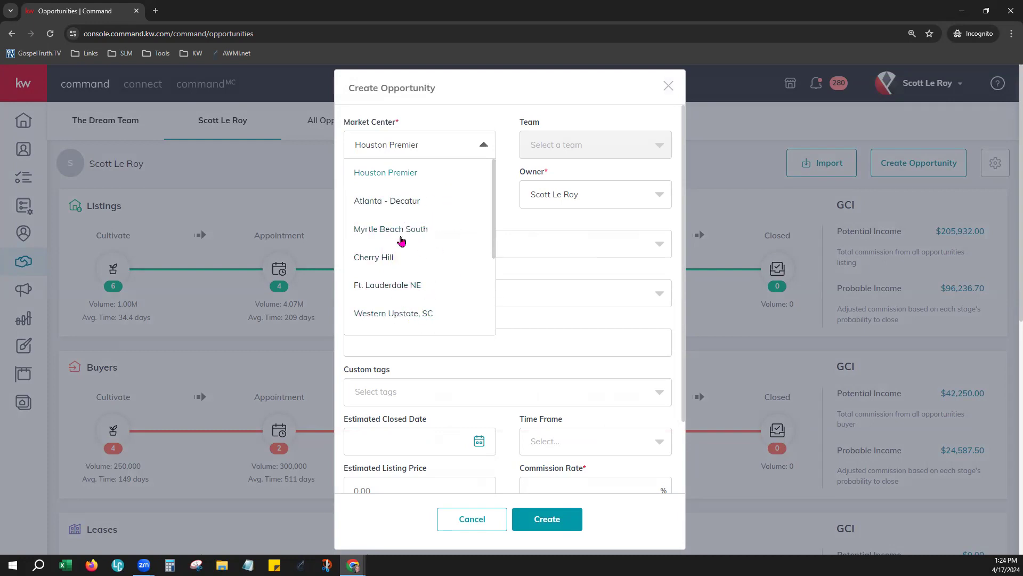
{"action": "left_click", "coordinate": [418, 313]}
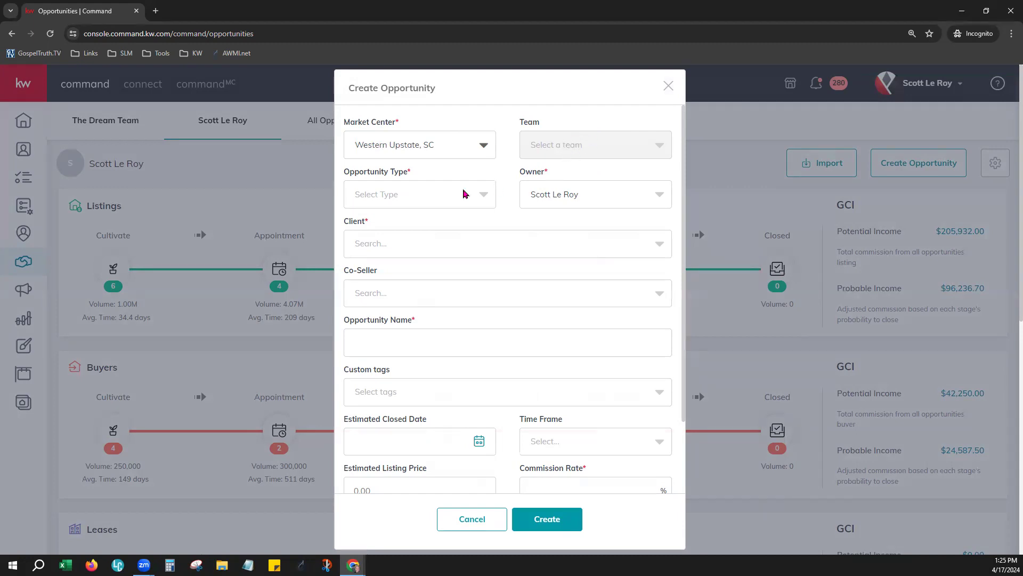
{"action": "left_click", "coordinate": [404, 198]}
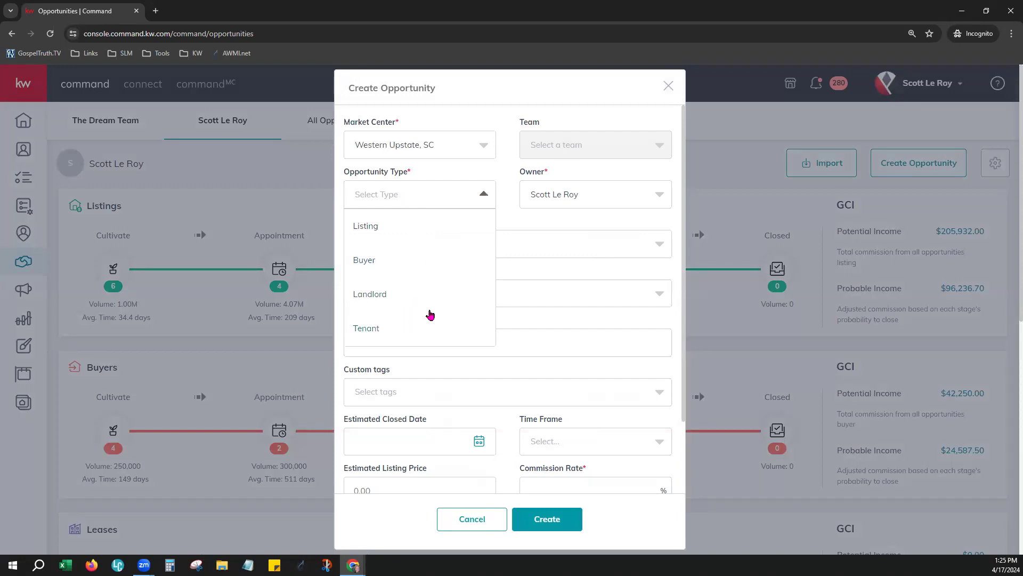
{"action": "left_click", "coordinate": [377, 228]}
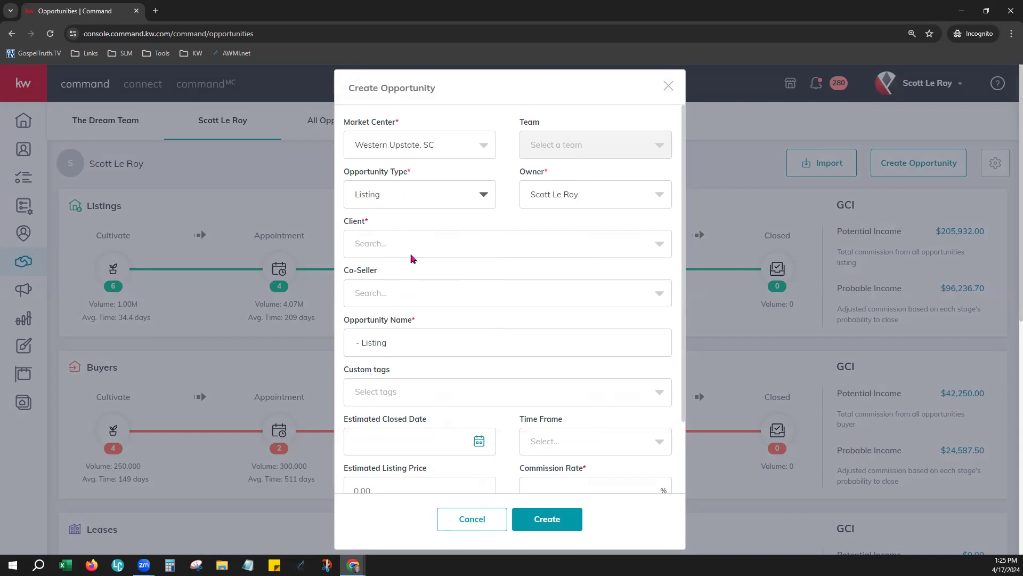
Step: Search for the client by name and select the matching contact, leaving Co-Seller empty
{"action": "left_click", "coordinate": [481, 249]}
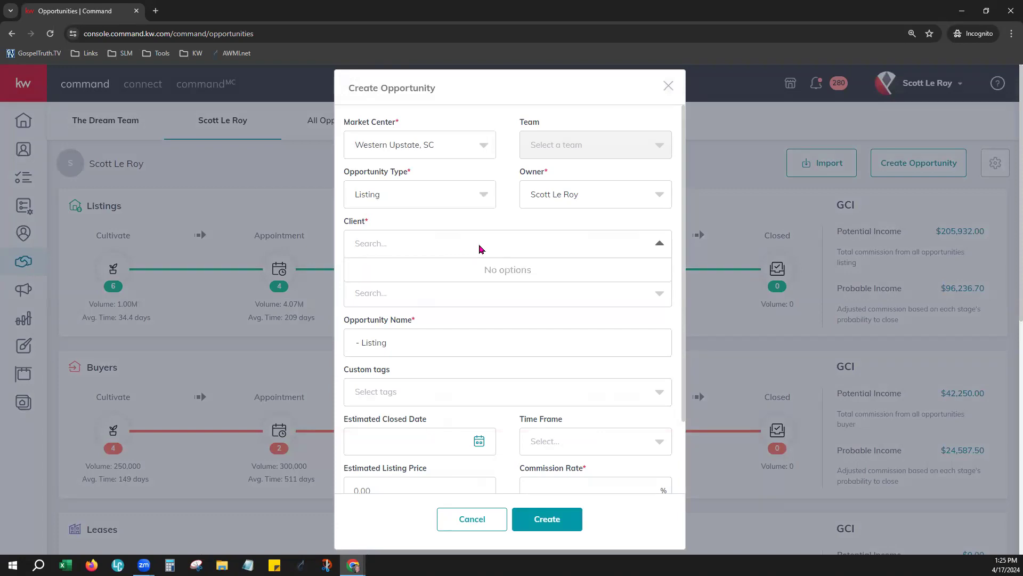
{"action": "type", "text": "Fake"}
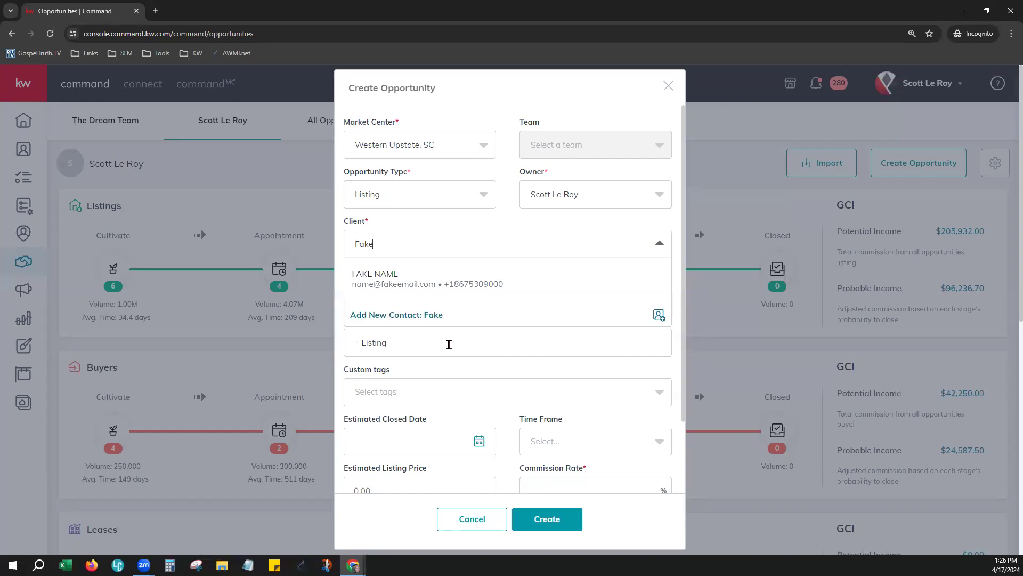
{"action": "left_click", "coordinate": [470, 220]}
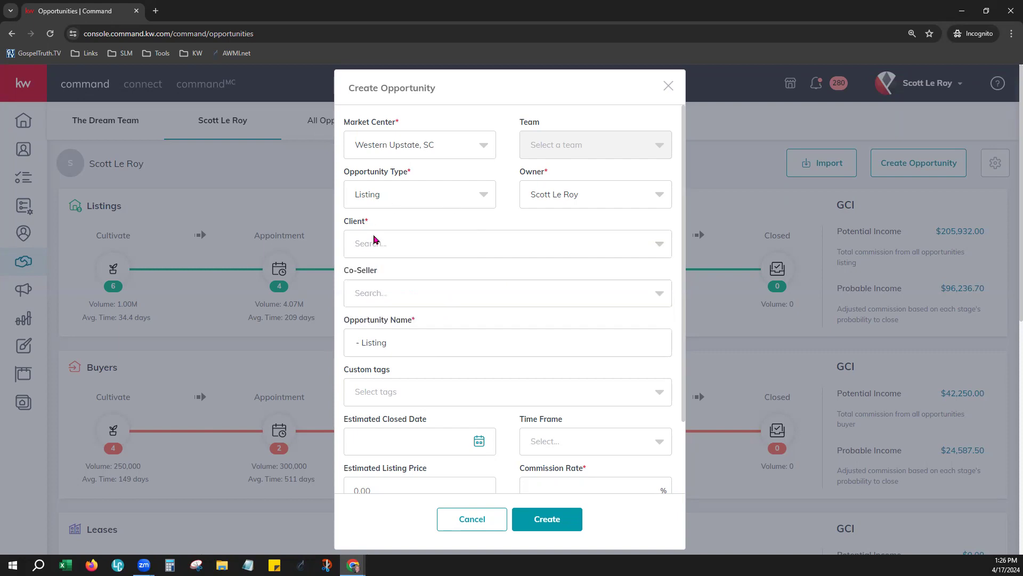
{"action": "left_click", "coordinate": [391, 253]}
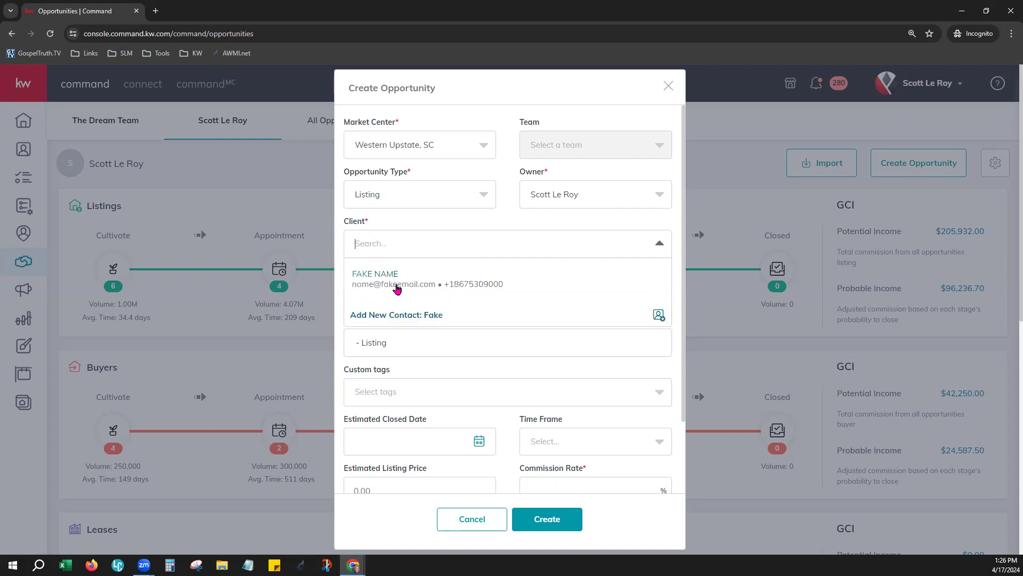
{"action": "left_click", "coordinate": [396, 285]}
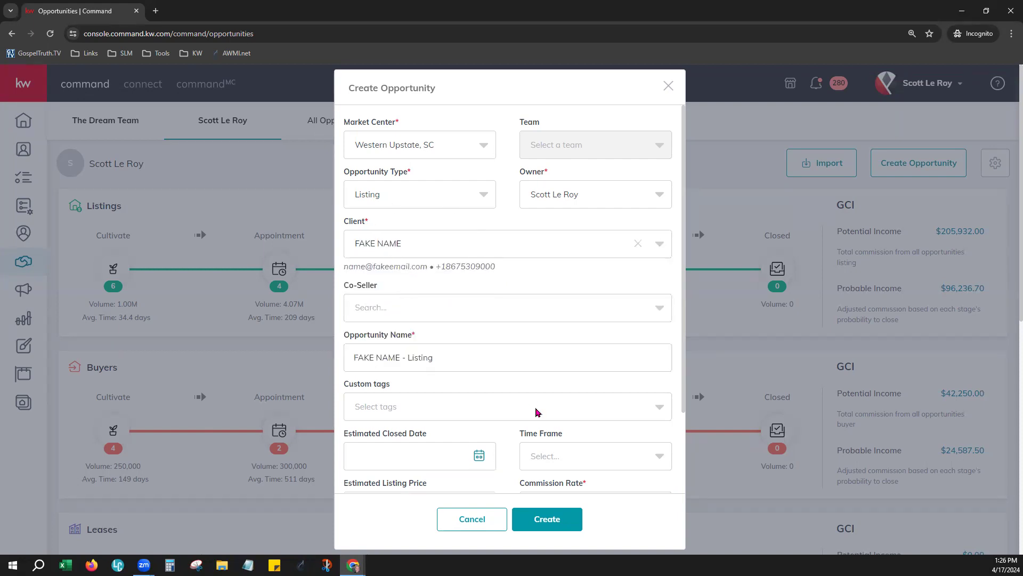
{"action": "left_click", "coordinate": [519, 313]}
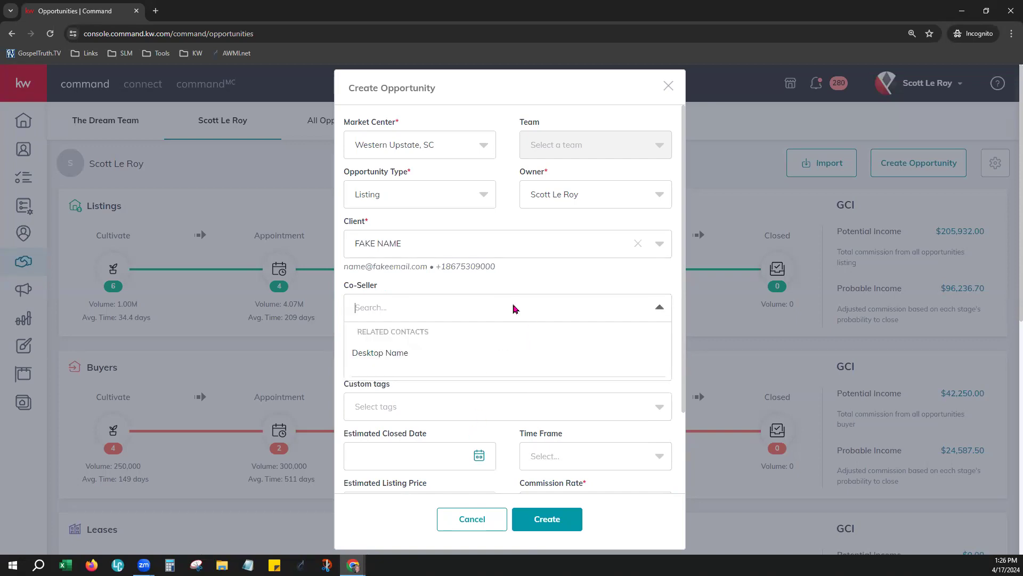
{"action": "left_click", "coordinate": [527, 271]}
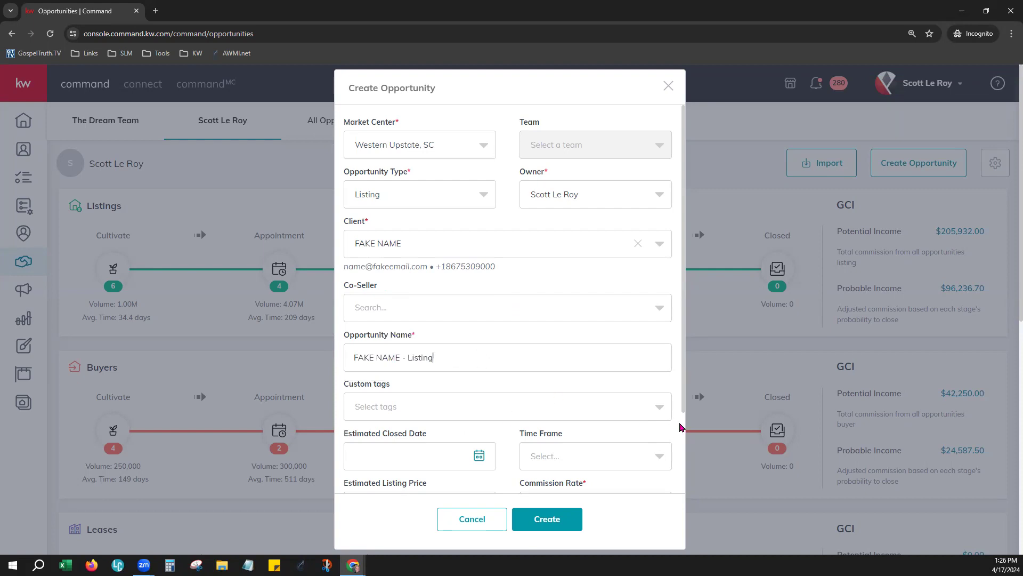
Step: Add the custom tag Colorado by filtering the tag list with 'Color'
{"action": "scroll", "coordinate": [676, 435], "scroll_direction": "down", "scroll_amount": 2}
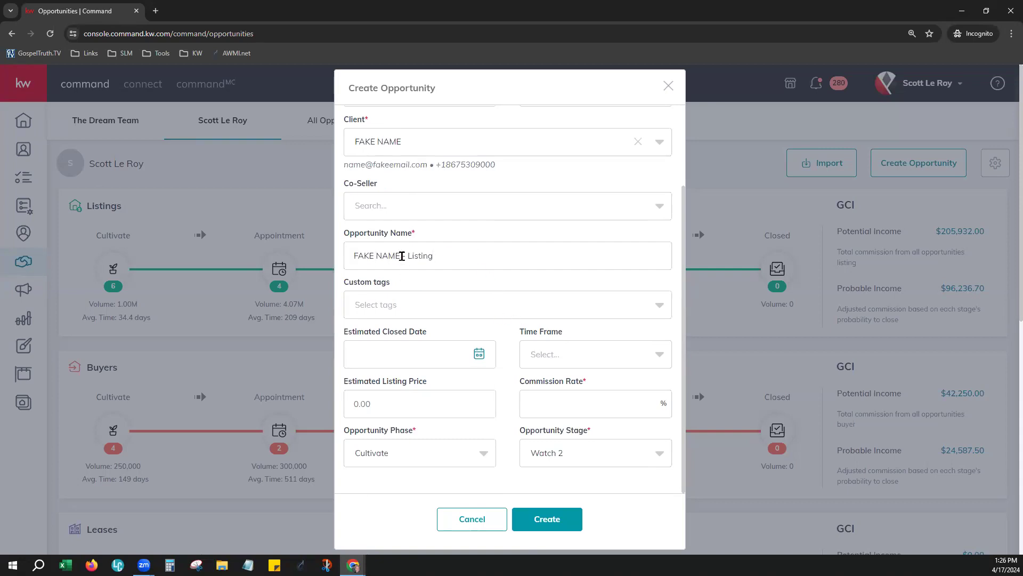
{"action": "left_click_drag", "start_coordinate": [403, 261], "coordinate": [353, 256]}
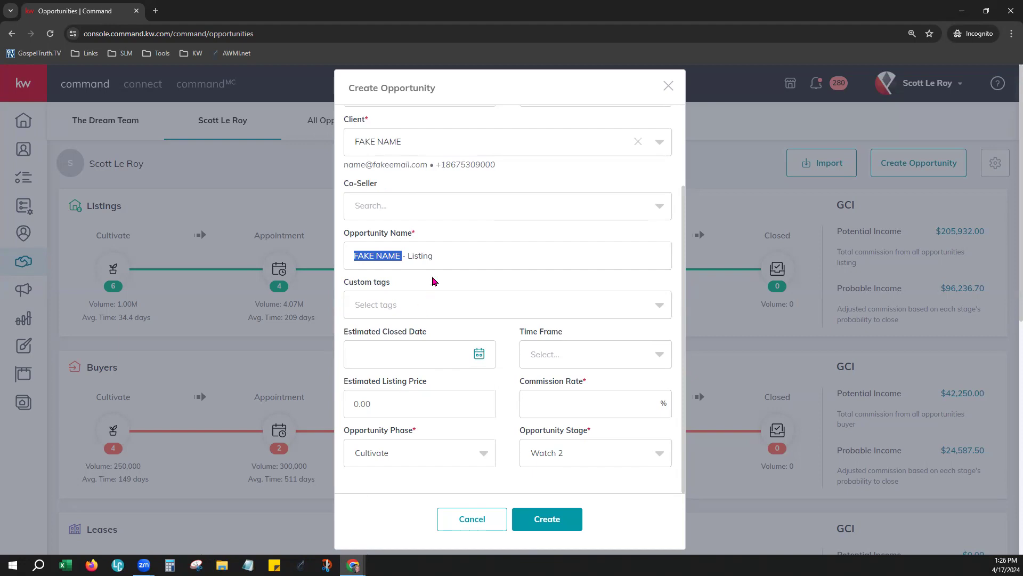
{"action": "left_click", "coordinate": [436, 258]}
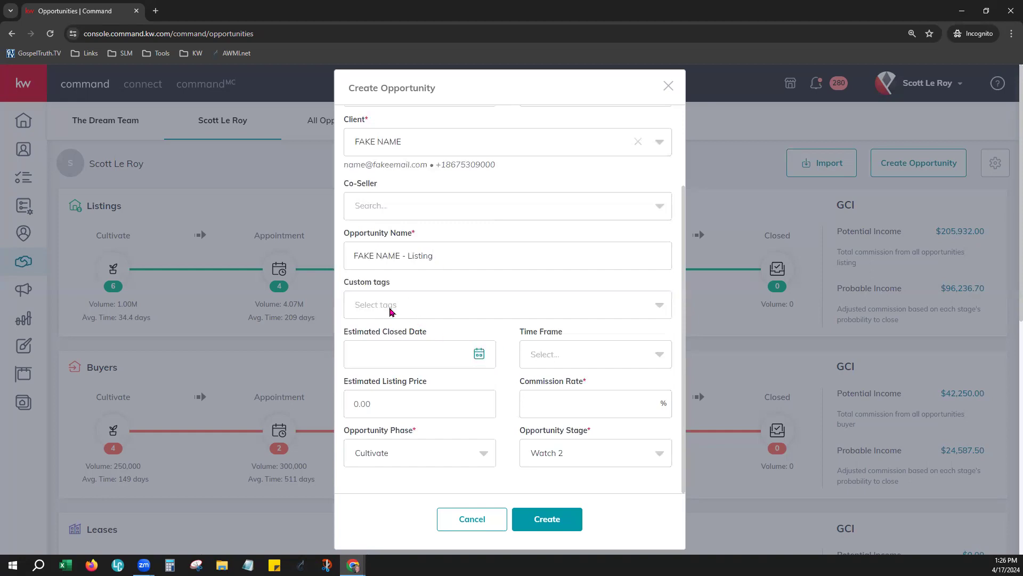
{"action": "left_click", "coordinate": [390, 311]}
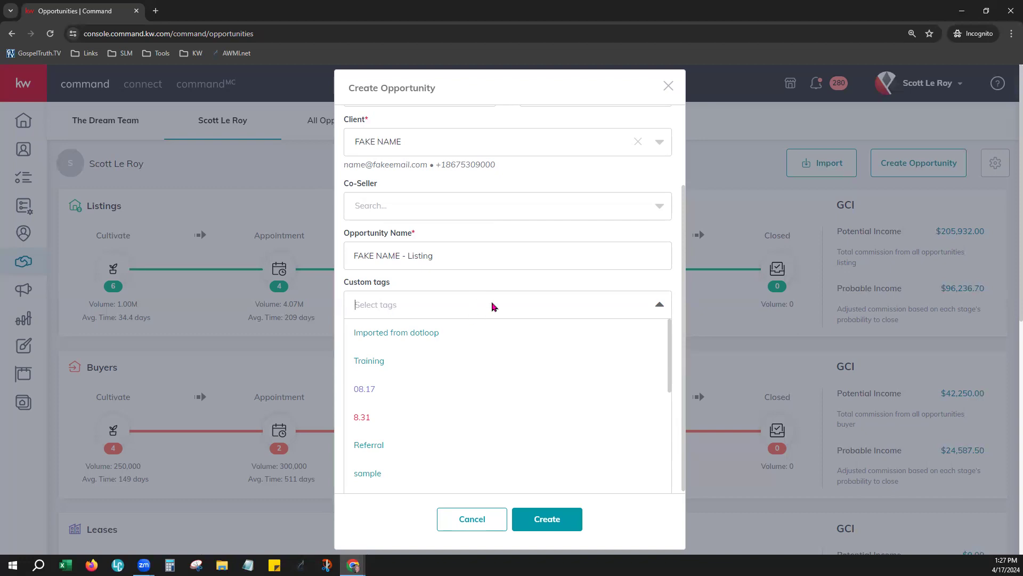
{"action": "type", "text": "Color"}
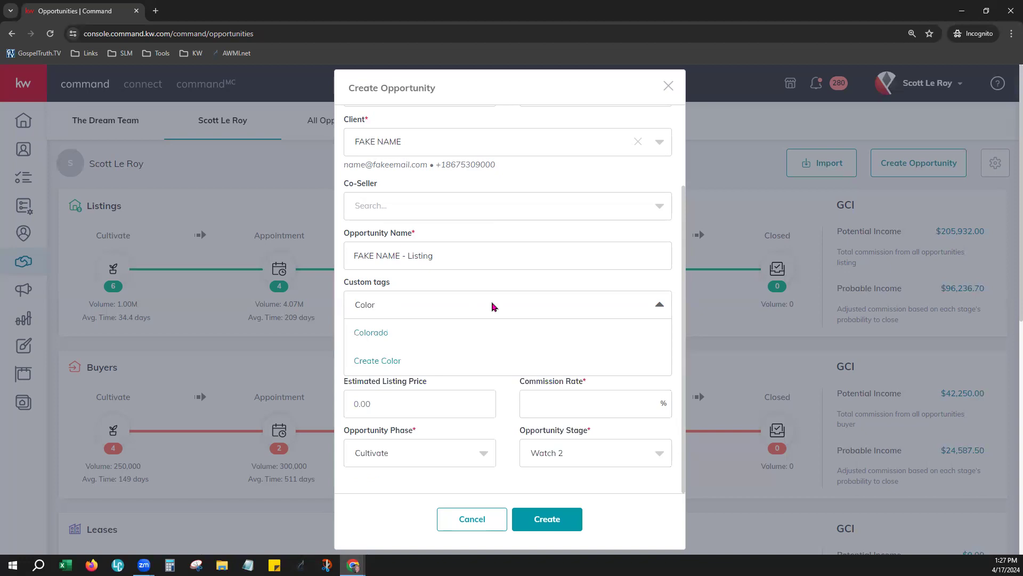
{"action": "left_click", "coordinate": [388, 332]}
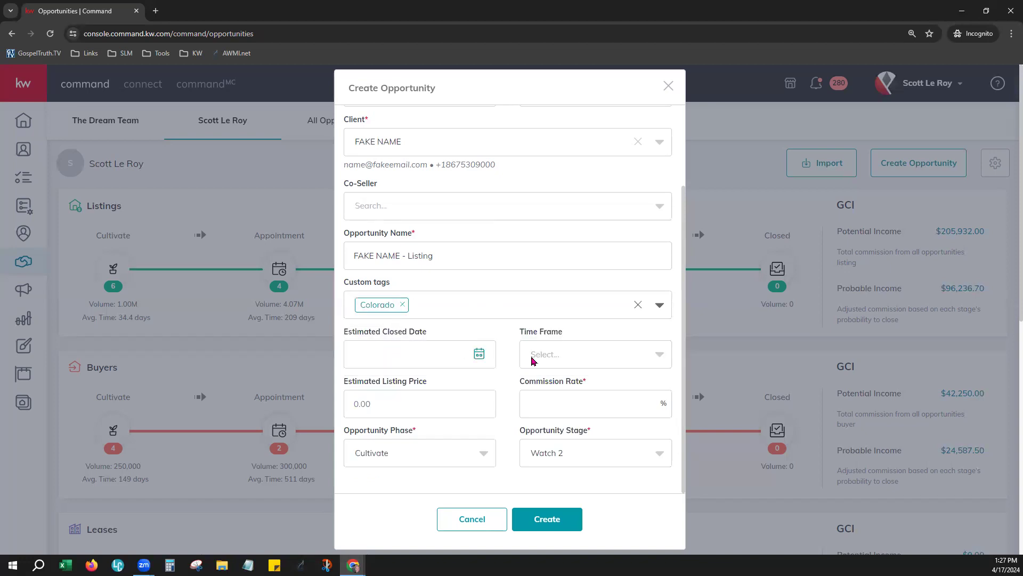
{"action": "scroll", "coordinate": [533, 361], "scroll_direction": "down", "scroll_amount": 1}
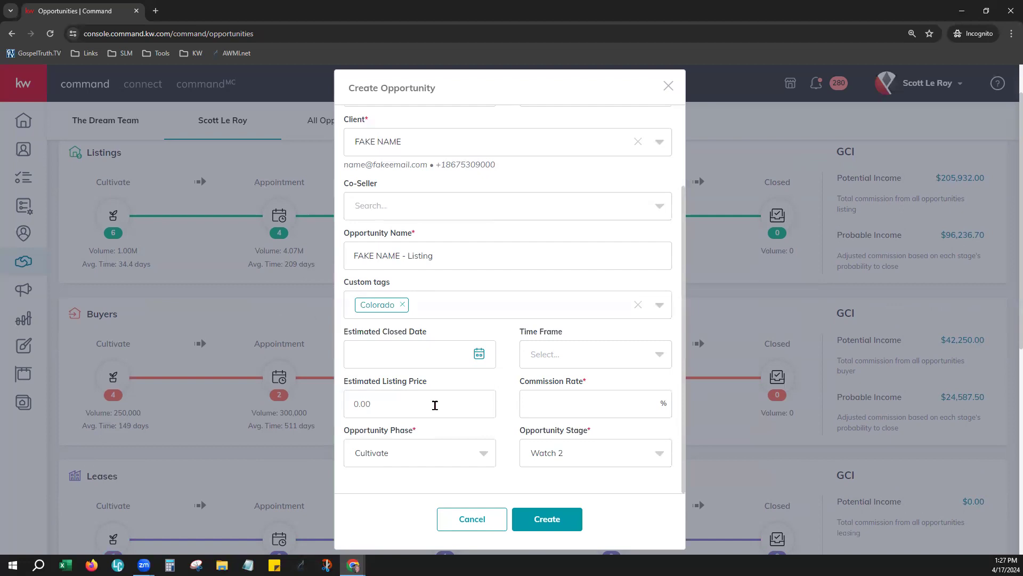
Step: Enter a 4% commission rate and point out the Opportunity Phase and Stage fields
{"action": "left_click", "coordinate": [573, 406]}
{"action": "type", "text": "4"}
{"action": "left_click_drag", "start_coordinate": [344, 430], "coordinate": [412, 440]}
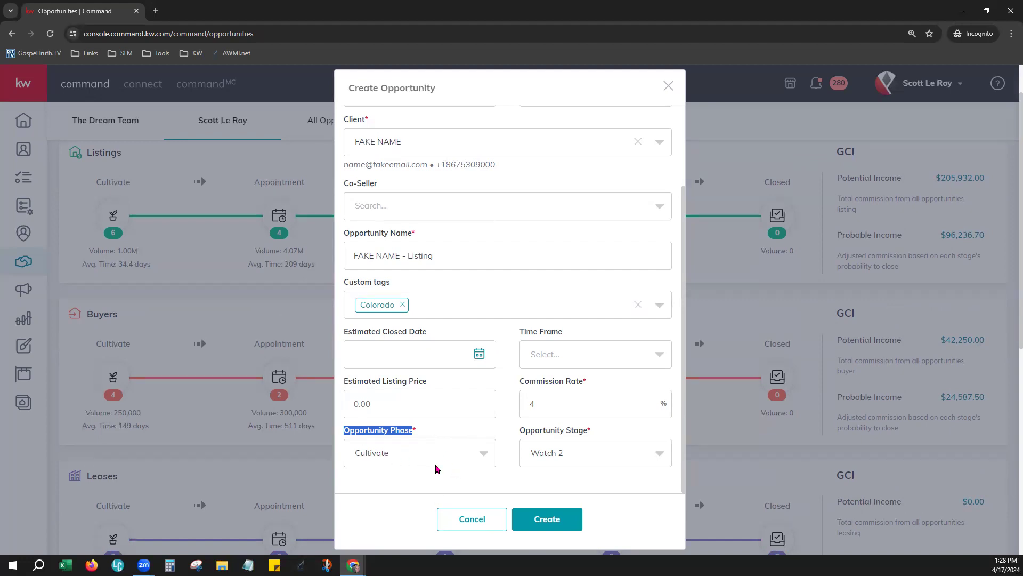
{"action": "left_click", "coordinate": [530, 433]}
{"action": "left_click_drag", "start_coordinate": [531, 434], "coordinate": [586, 434]}
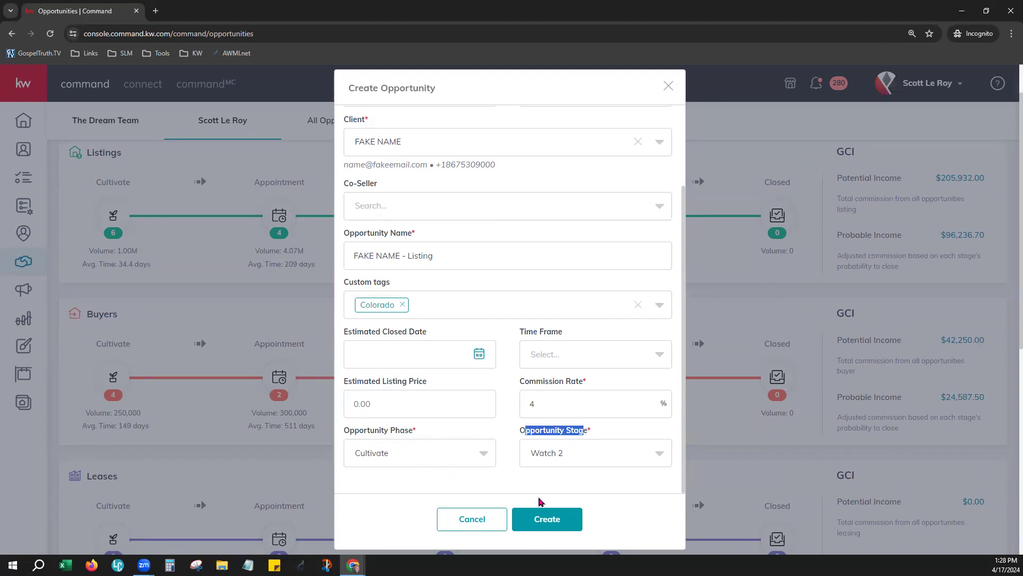
{"action": "left_click", "coordinate": [529, 486]}
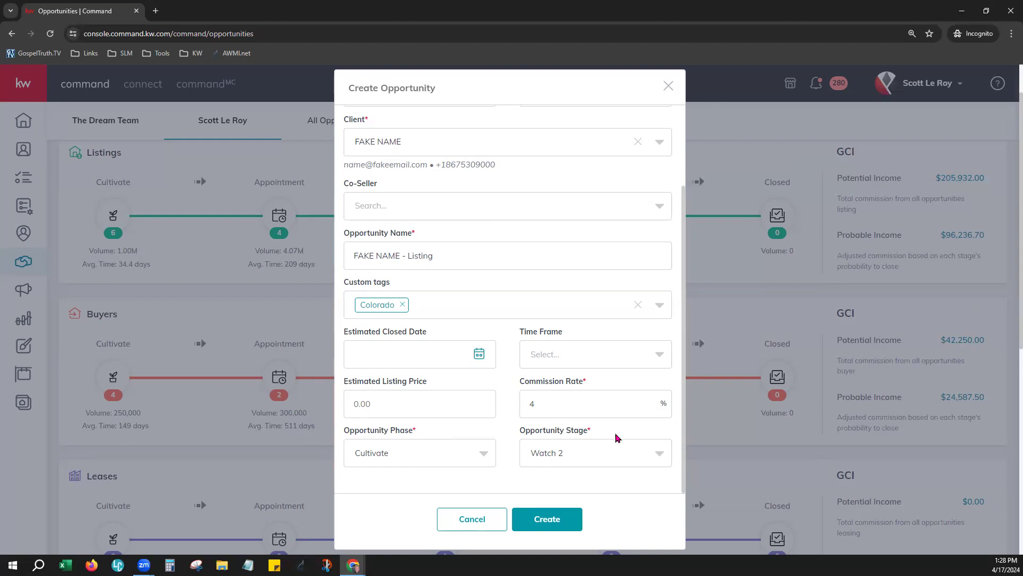
Step: Set the opportunity stage to Hot and create the opportunity
{"action": "left_click", "coordinate": [603, 456]}
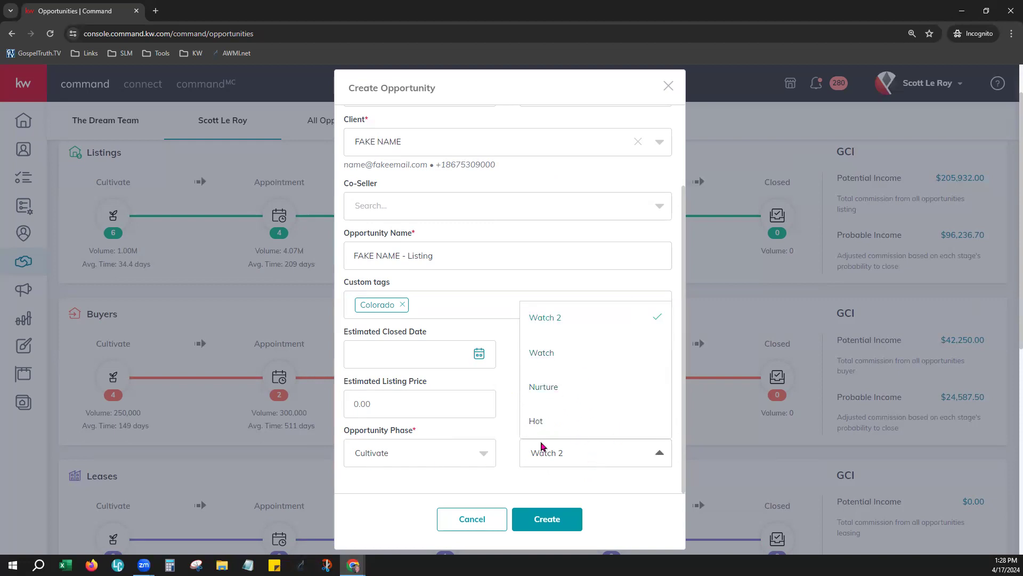
{"action": "left_click", "coordinate": [535, 421]}
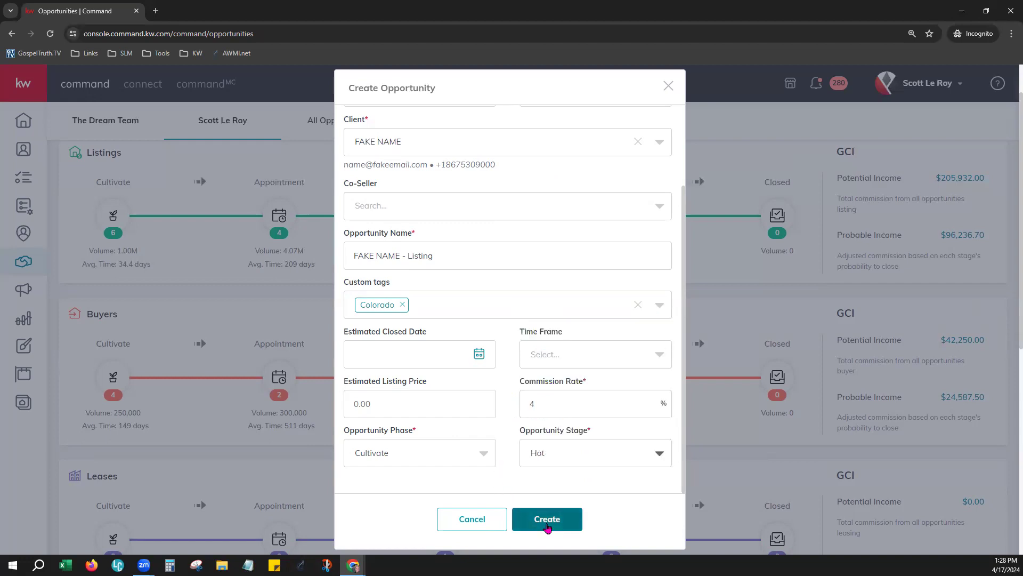
{"action": "left_click", "coordinate": [547, 520]}
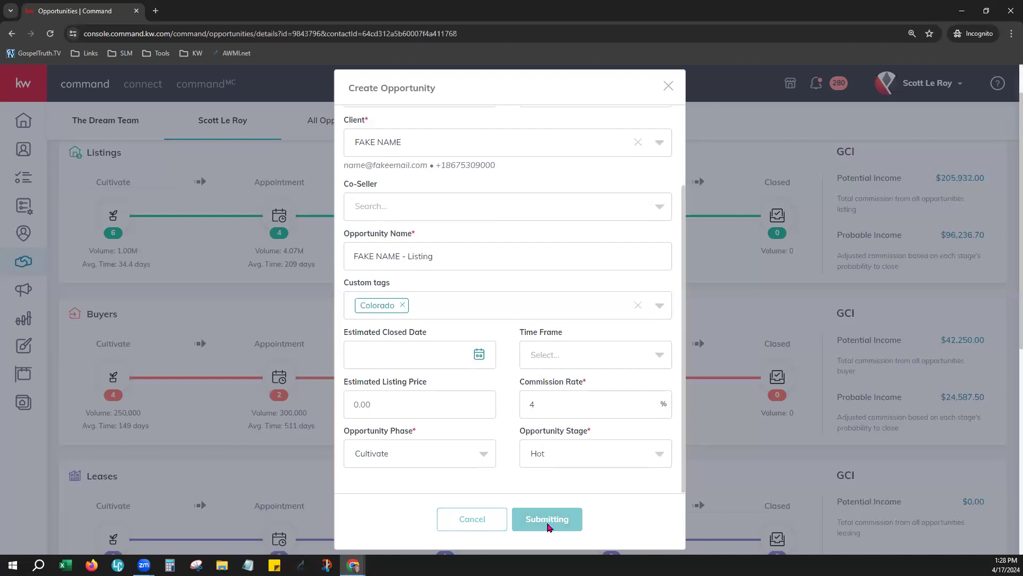
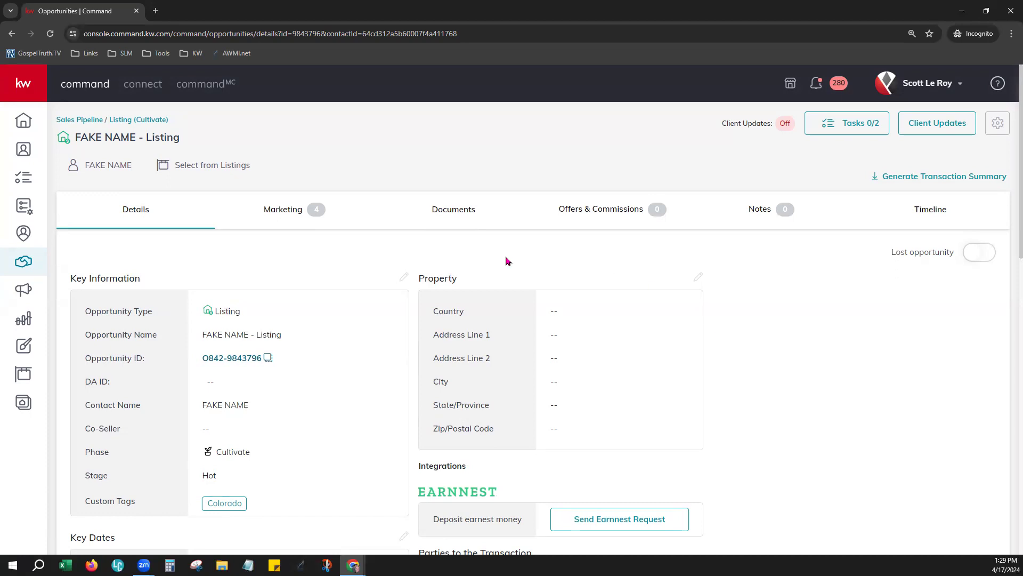
Step: Scroll through the opportunity details, highlighting the market center value
{"action": "scroll", "coordinate": [631, 405], "scroll_direction": "down", "scroll_amount": 6}
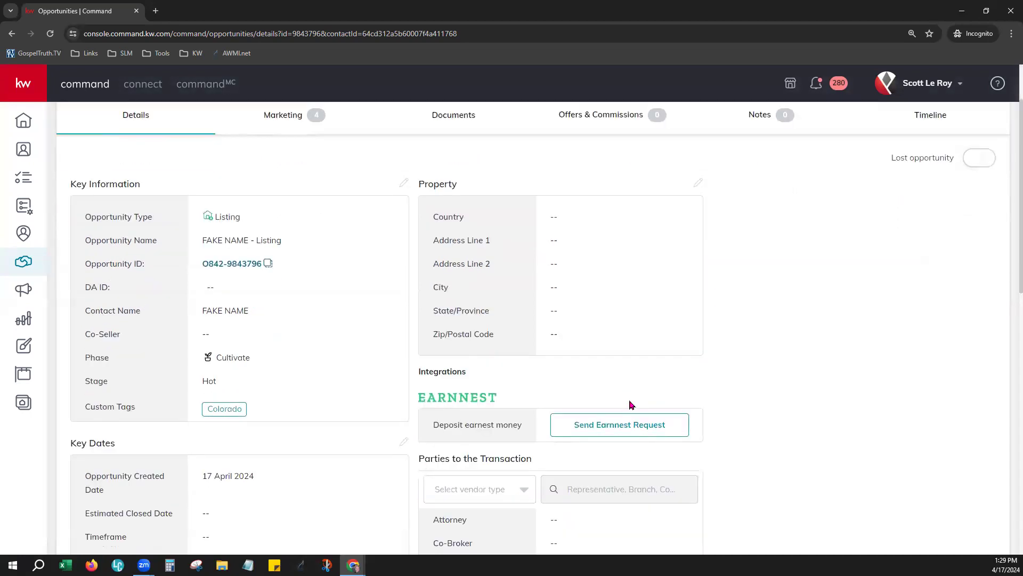
{"action": "scroll", "coordinate": [631, 405], "scroll_direction": "down", "scroll_amount": 1}
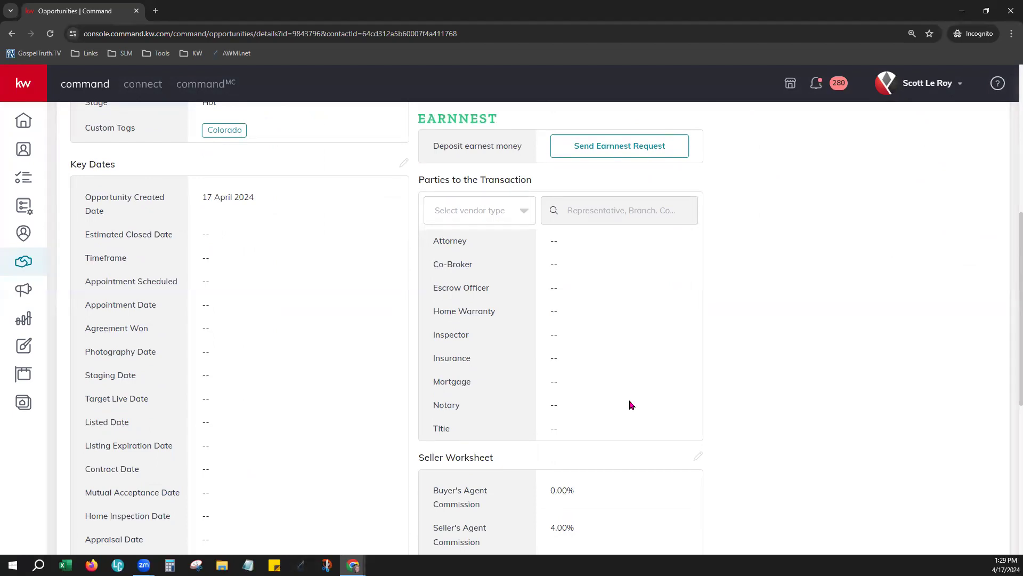
{"action": "scroll", "coordinate": [631, 405], "scroll_direction": "down", "scroll_amount": 3}
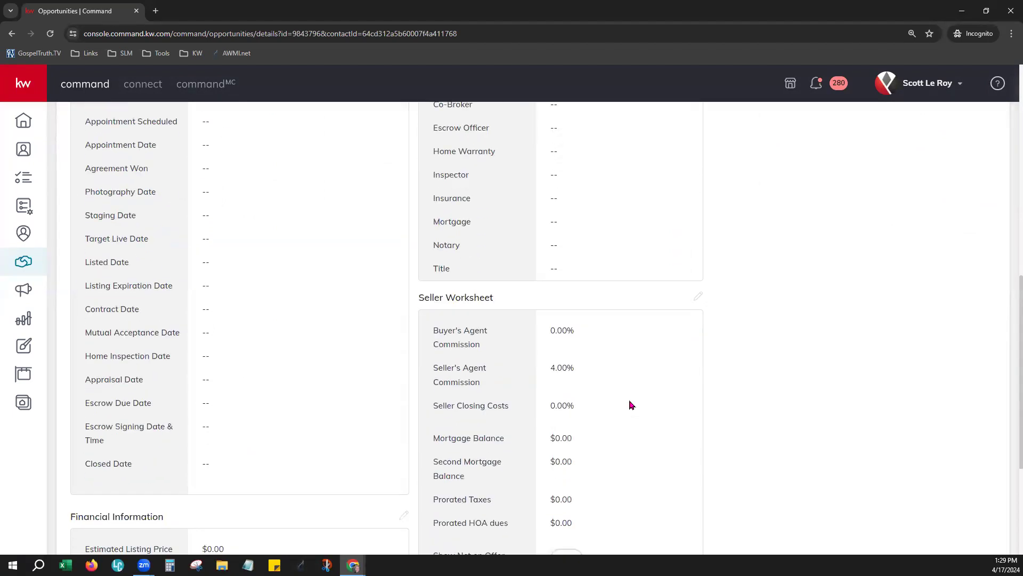
{"action": "scroll", "coordinate": [631, 405], "scroll_direction": "down", "scroll_amount": 4}
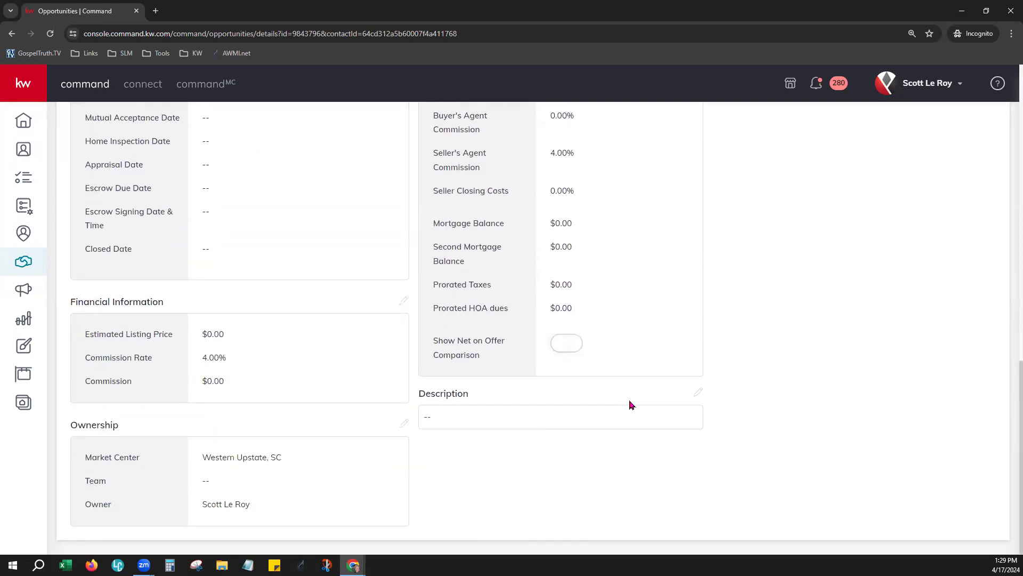
{"action": "scroll", "coordinate": [630, 405], "scroll_direction": "up", "scroll_amount": 2}
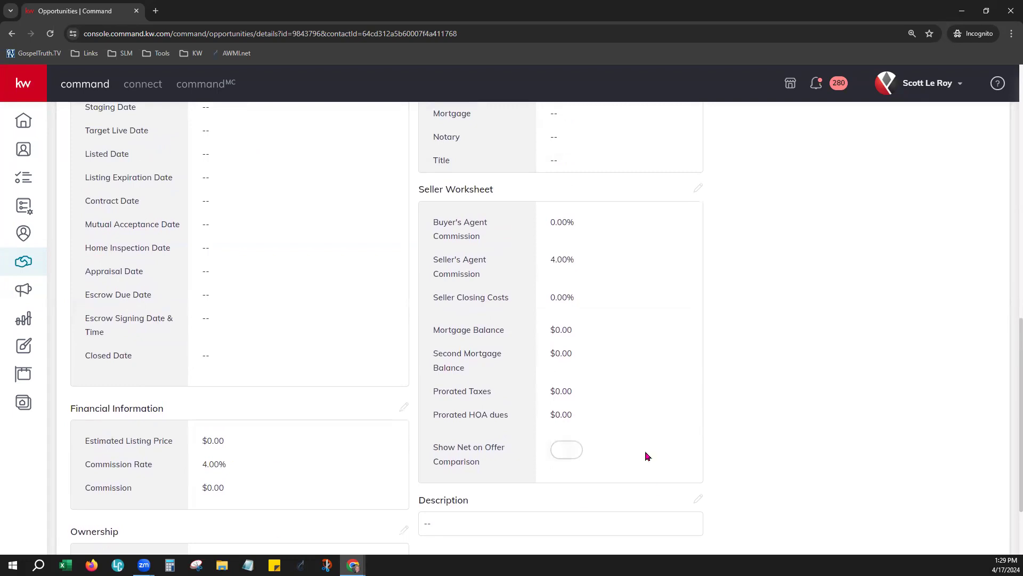
{"action": "scroll", "coordinate": [379, 466], "scroll_direction": "down", "scroll_amount": 2}
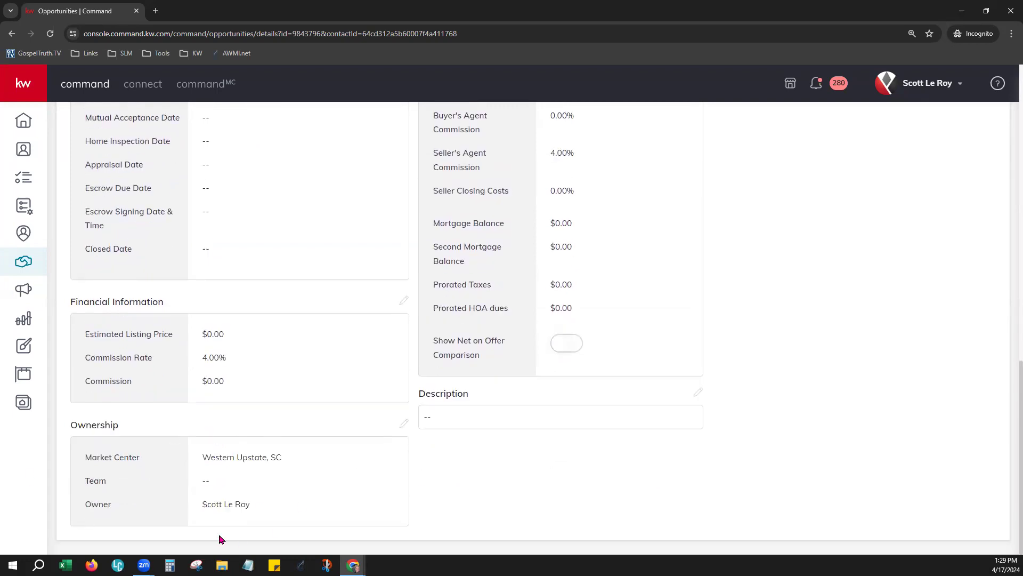
{"action": "left_click_drag", "start_coordinate": [125, 455], "coordinate": [285, 454]}
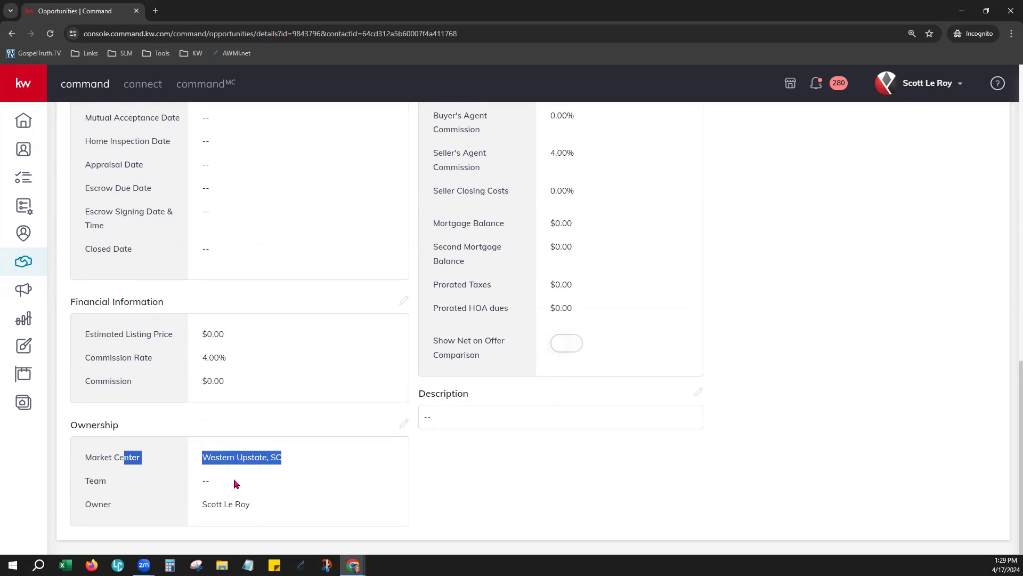
{"action": "left_click", "coordinate": [544, 483]}
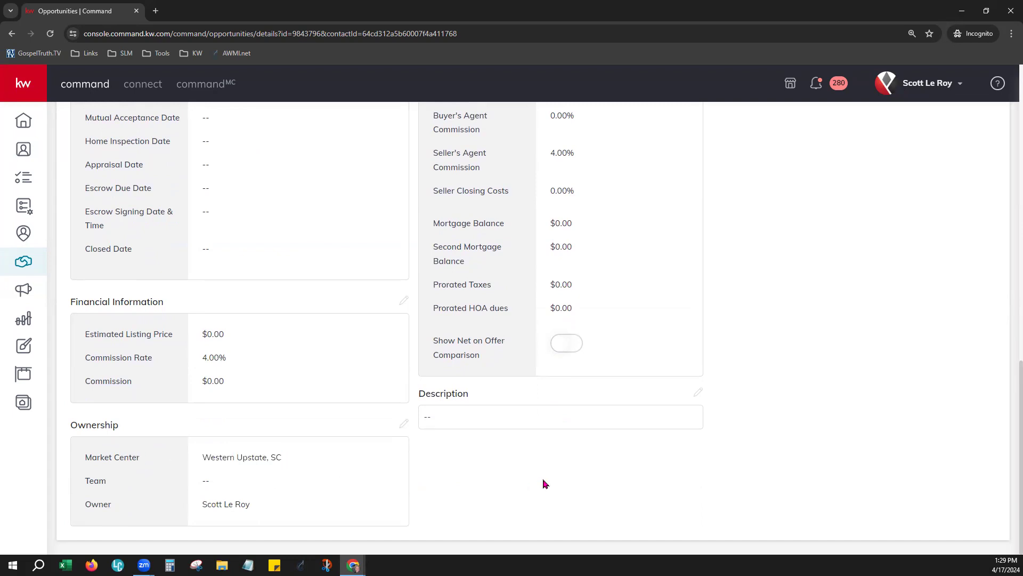
{"action": "scroll", "coordinate": [545, 483], "scroll_direction": "up", "scroll_amount": 15}
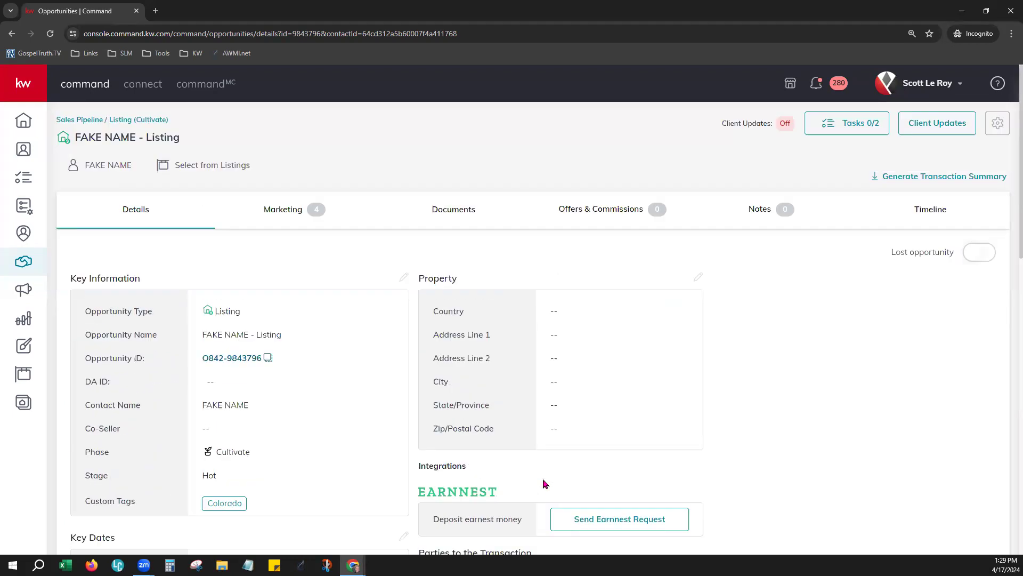
Step: Review the recommended marketing designs, then move to the Documents tab
{"action": "left_click", "coordinate": [271, 210]}
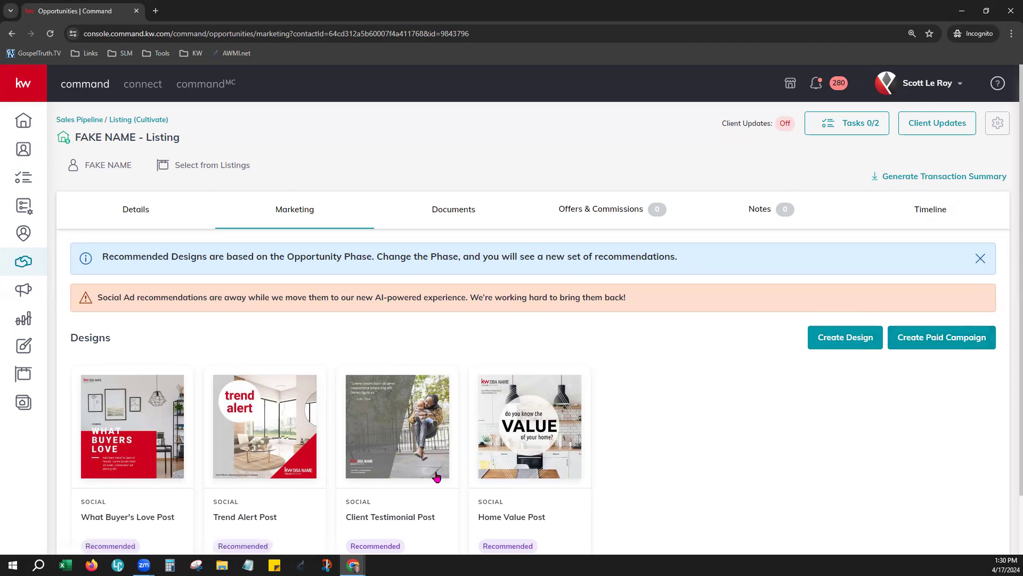
{"action": "scroll", "coordinate": [651, 452], "scroll_direction": "down", "scroll_amount": 1}
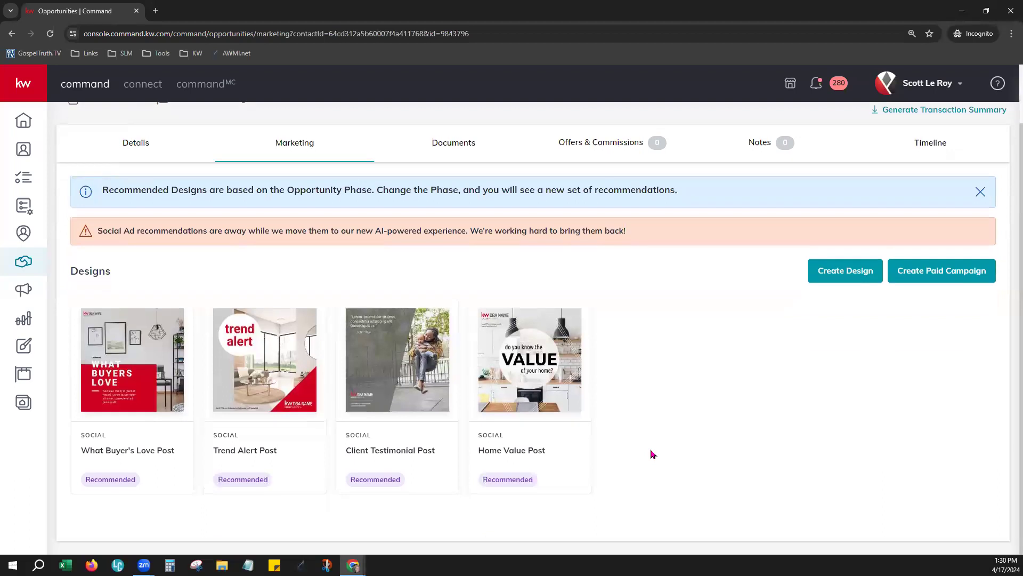
{"action": "scroll", "coordinate": [665, 476], "scroll_direction": "up", "scroll_amount": 1}
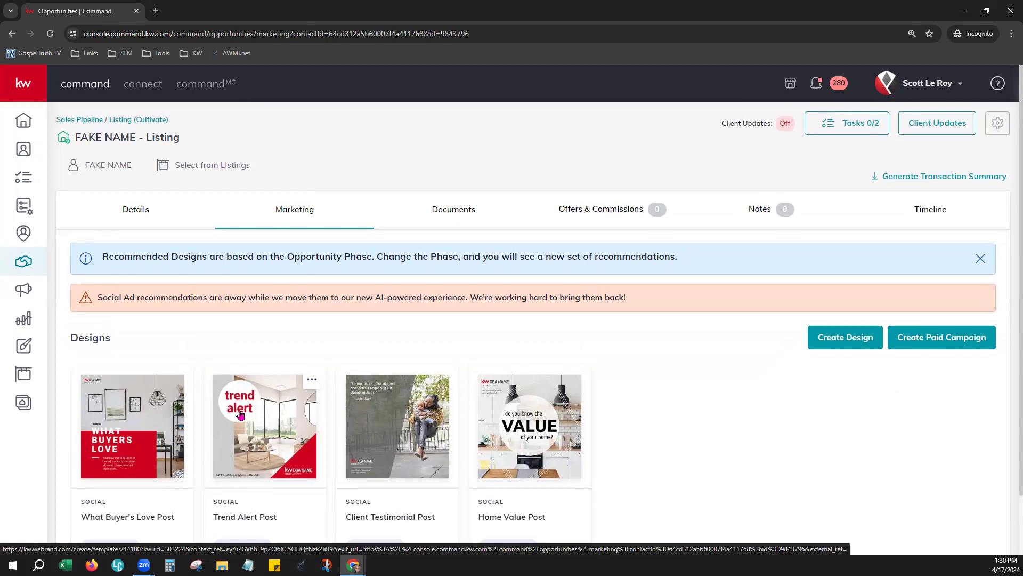
{"action": "left_click", "coordinate": [453, 212]}
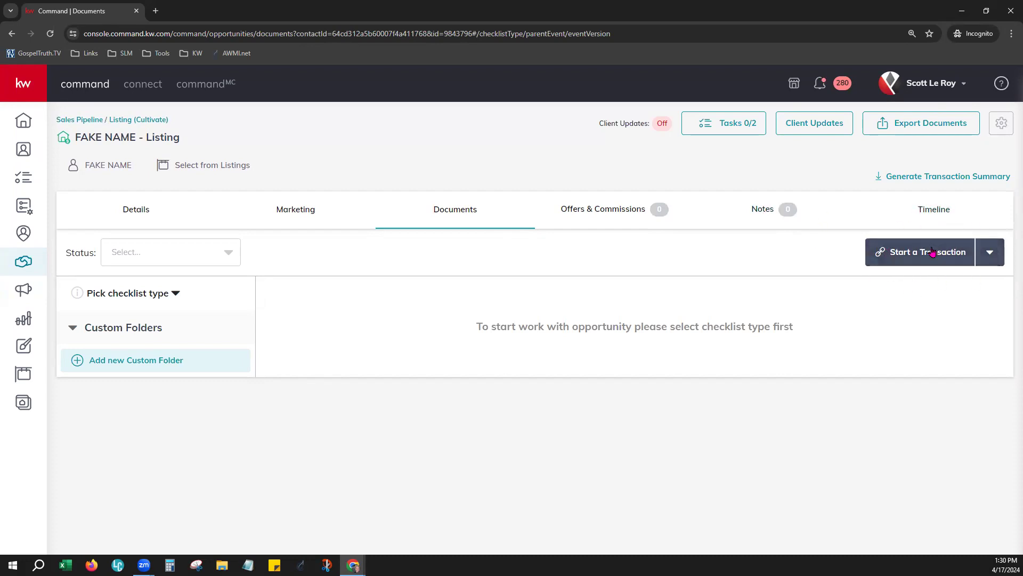
Step: Review the Offers & Commissions, Notes and Timeline tabs, then return to Details
{"action": "left_click", "coordinate": [612, 211]}
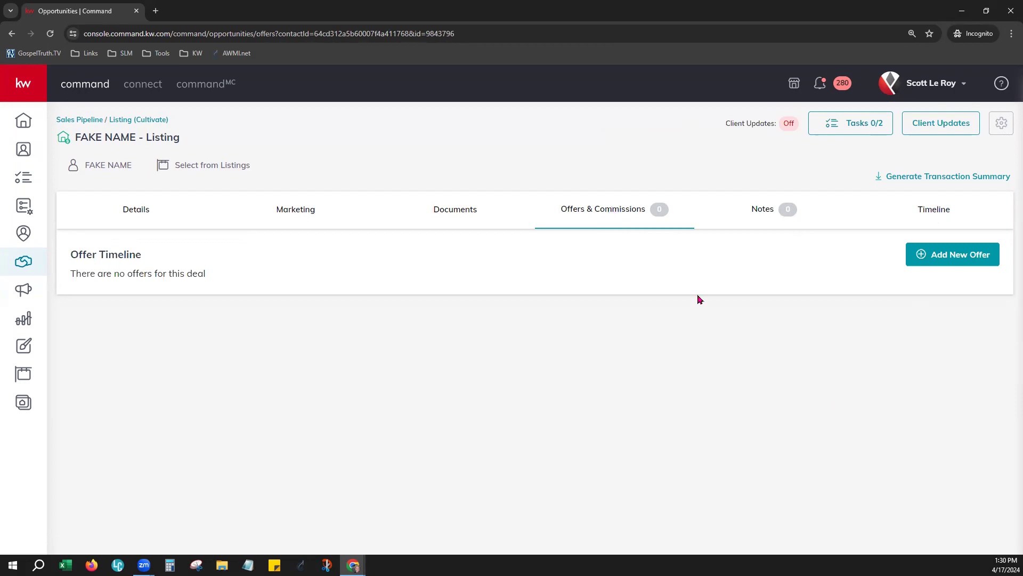
{"action": "left_click", "coordinate": [753, 216]}
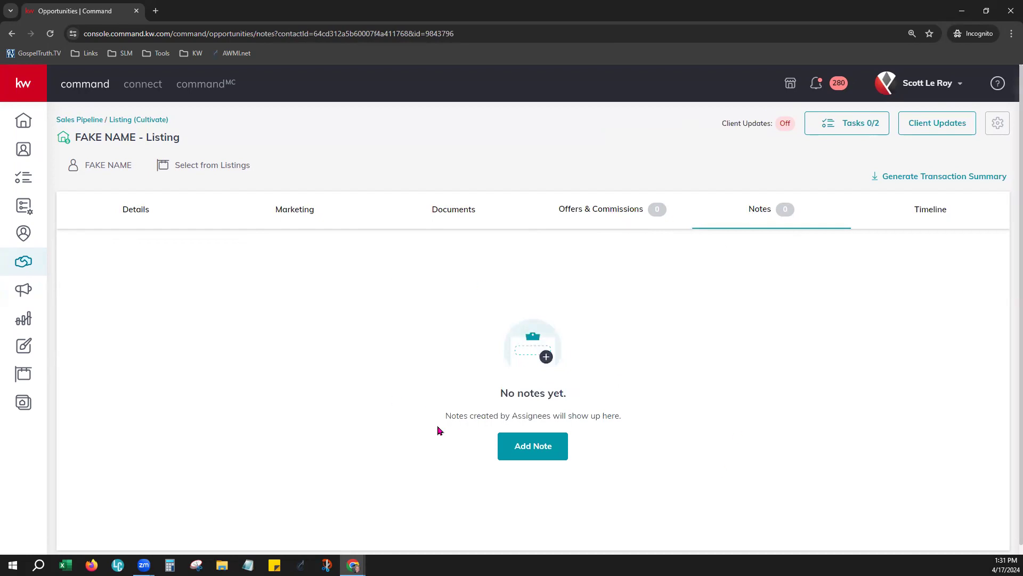
{"action": "left_click", "coordinate": [930, 207]}
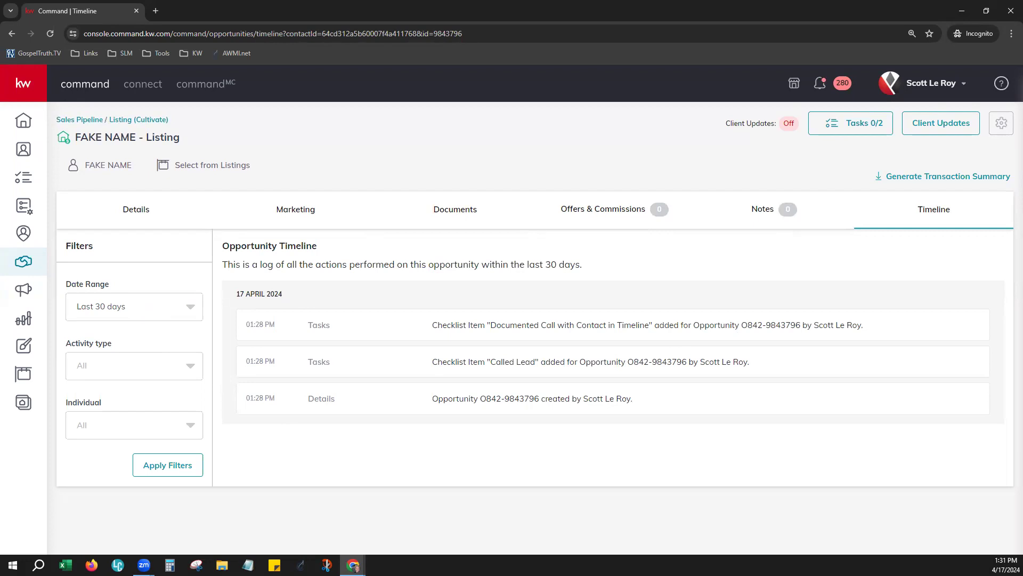
{"action": "left_click", "coordinate": [145, 208]}
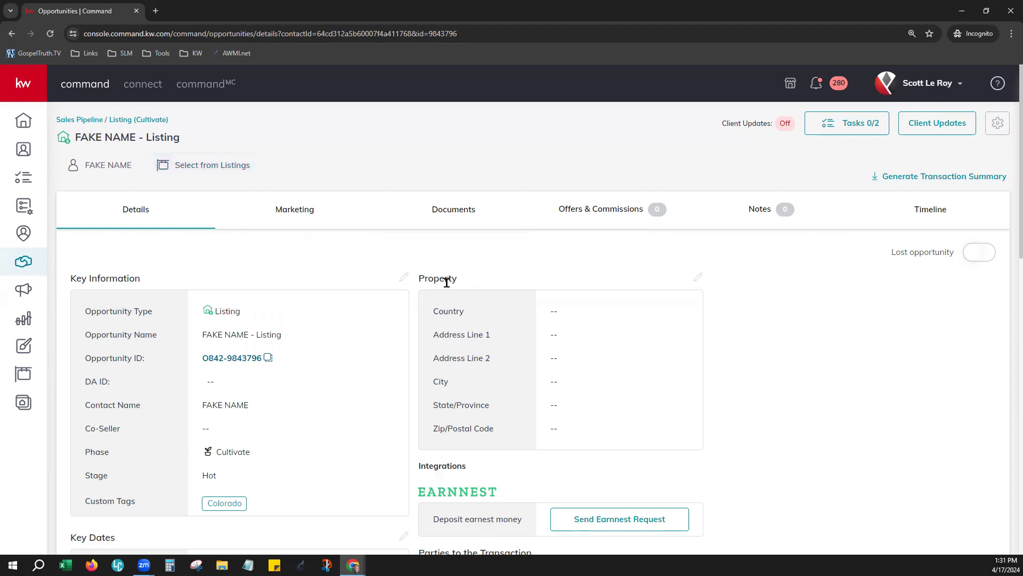
Step: Point out the blank Property section and start linking a listing via Select from Listings
{"action": "left_click_drag", "start_coordinate": [416, 279], "coordinate": [465, 284]}
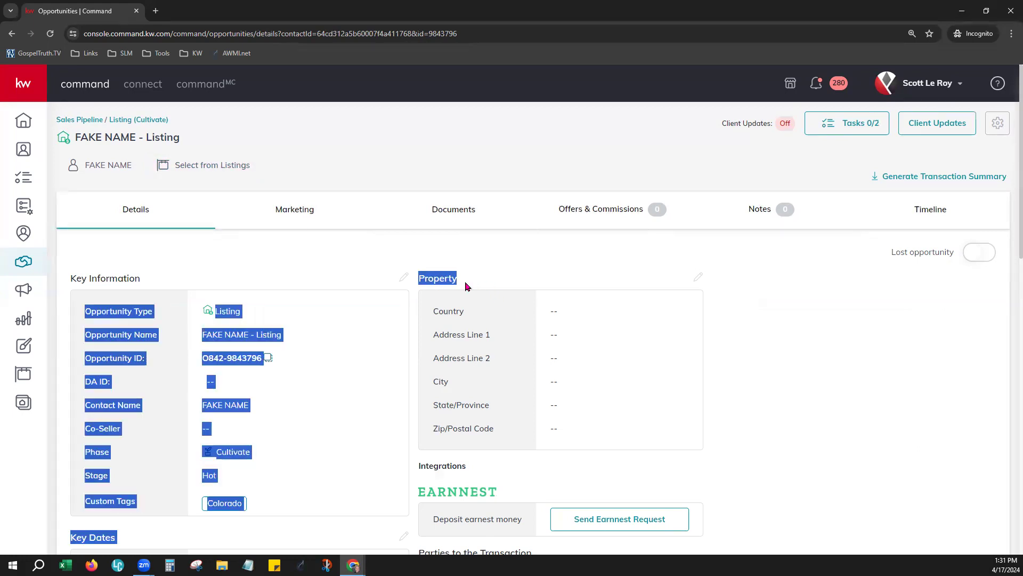
{"action": "left_click", "coordinate": [493, 284]}
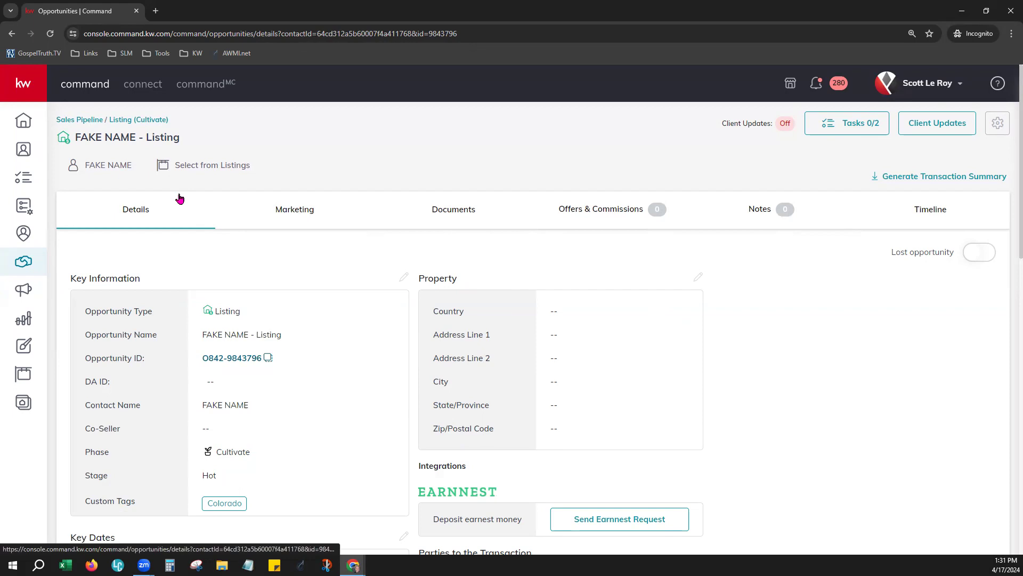
{"action": "left_click", "coordinate": [174, 166]}
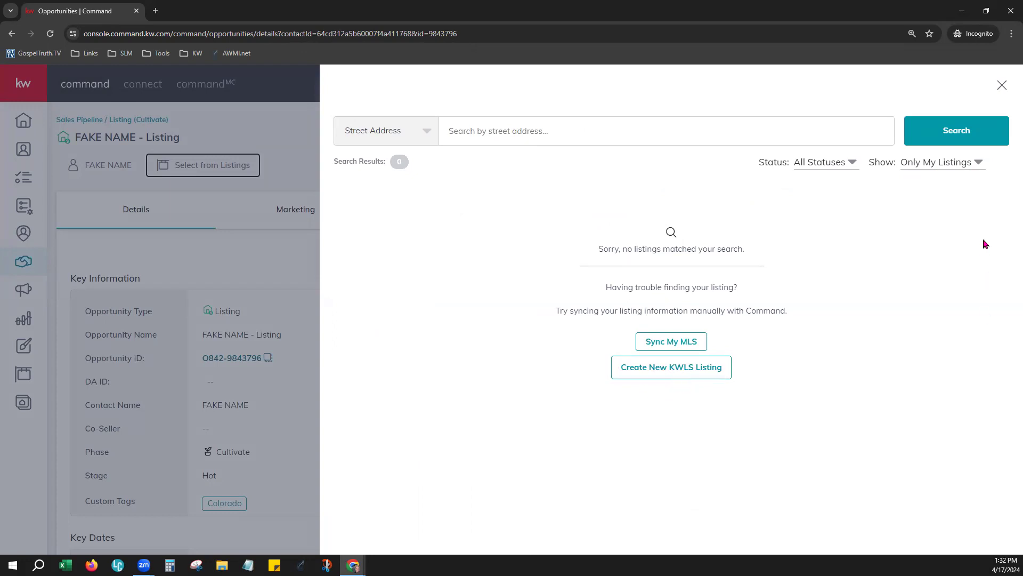
Step: Show All Listings and search by street address for 123 Main St
{"action": "left_click", "coordinate": [960, 163]}
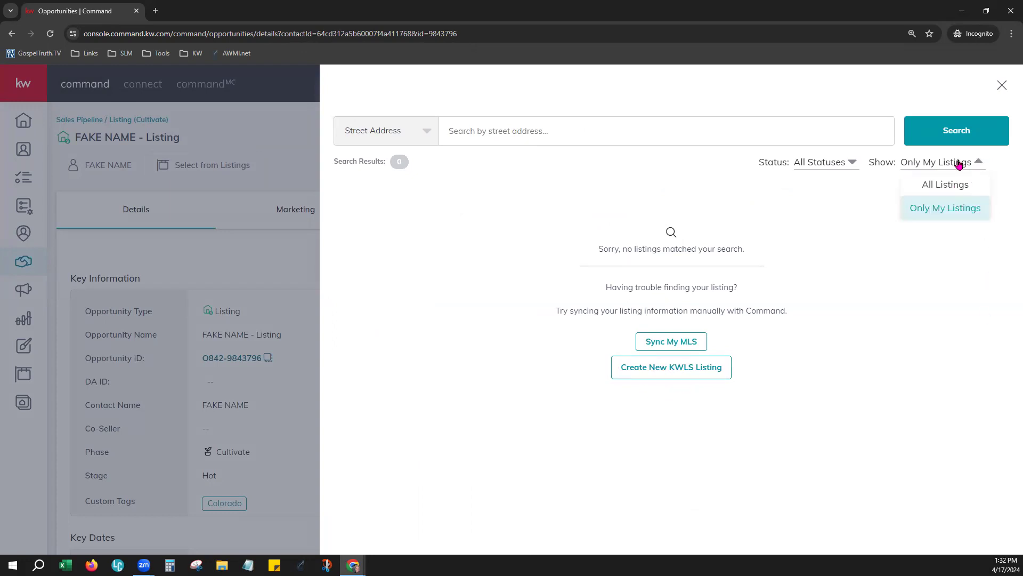
{"action": "left_click", "coordinate": [954, 187]}
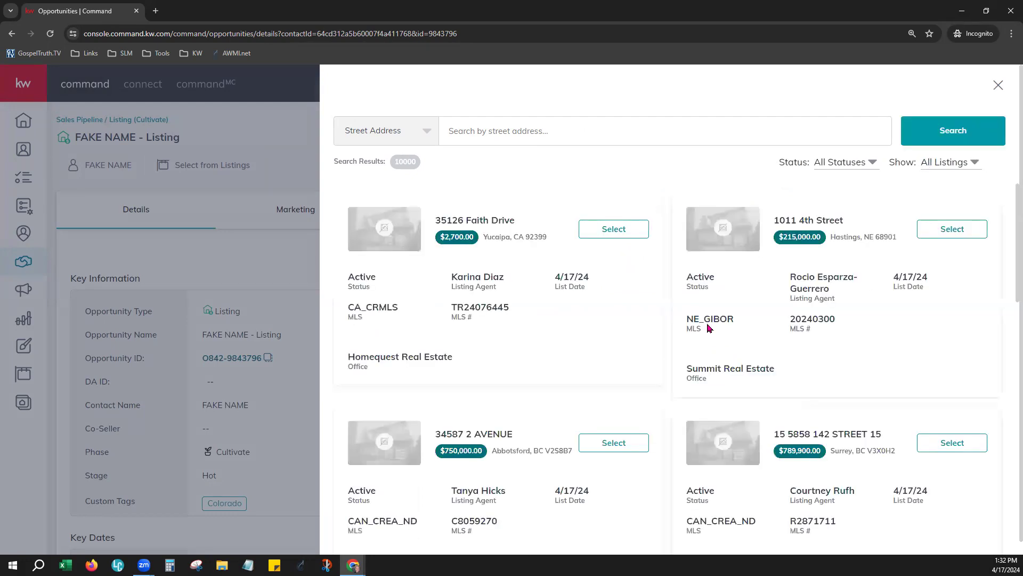
{"action": "left_click", "coordinate": [415, 142]}
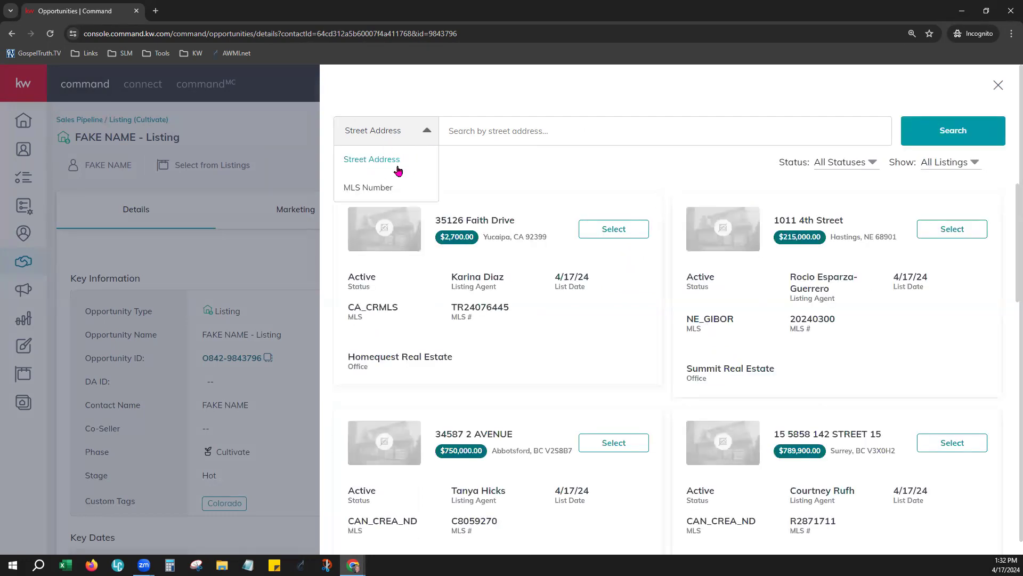
{"action": "left_click", "coordinate": [527, 144]}
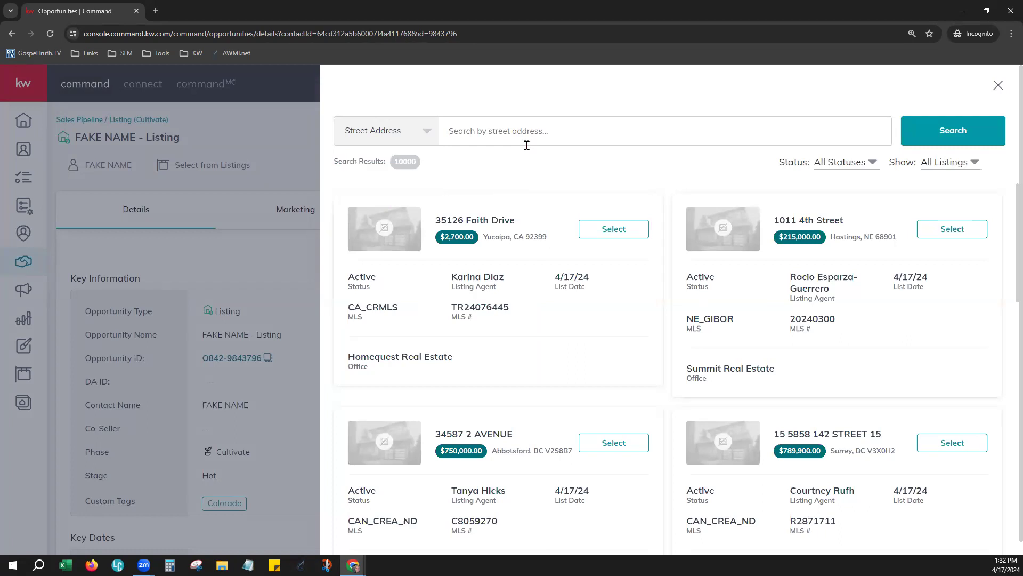
{"action": "type", "text": "123 Main St"}
{"action": "left_click", "coordinate": [963, 119]}
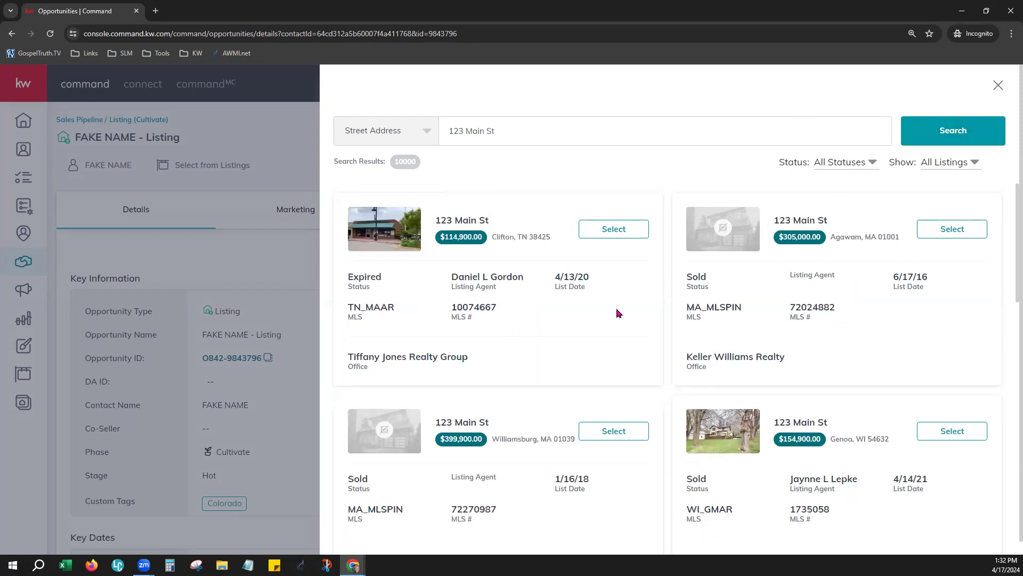
Step: Filter results to For Sale and select the 123 Main Street, Delhi, NY listing
{"action": "scroll", "coordinate": [537, 429], "scroll_direction": "down", "scroll_amount": 10}
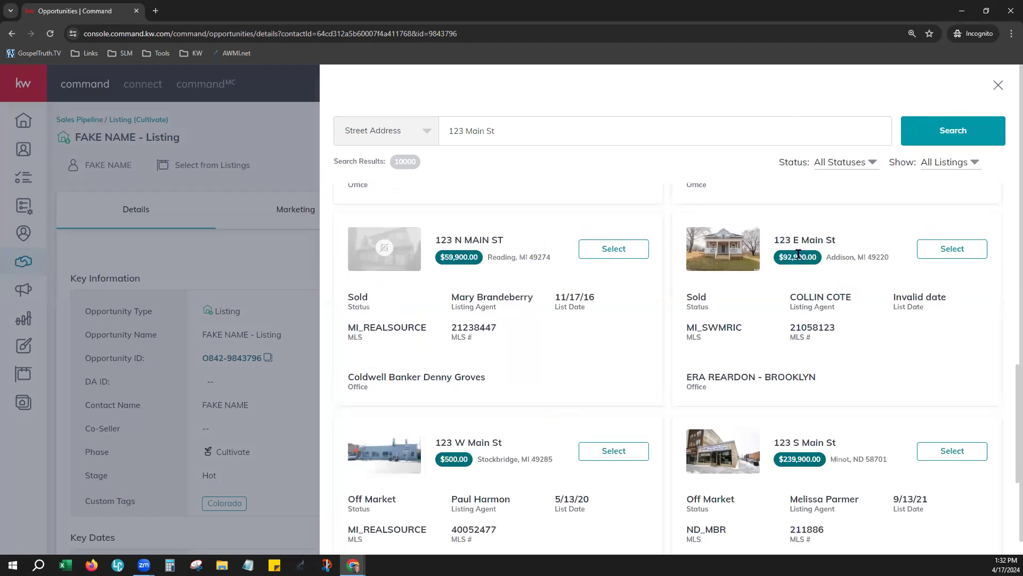
{"action": "left_click", "coordinate": [850, 163]}
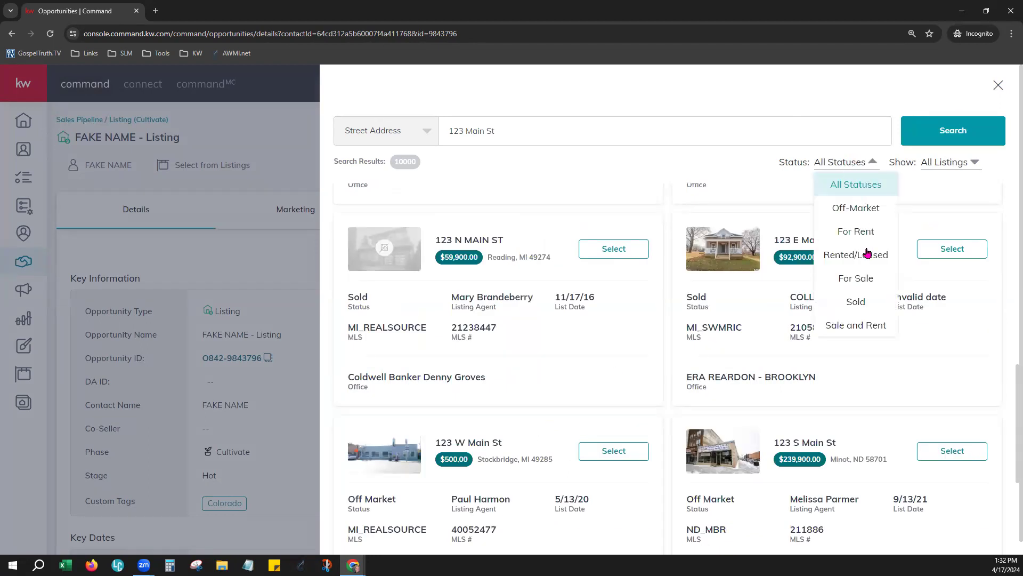
{"action": "left_click", "coordinate": [856, 279]}
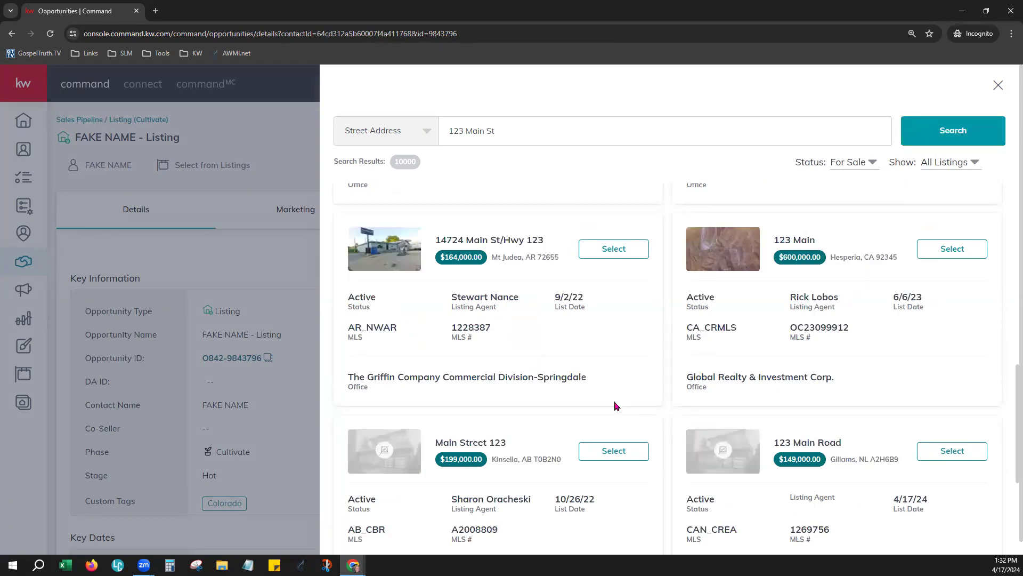
{"action": "scroll", "coordinate": [669, 403], "scroll_direction": "down", "scroll_amount": 5}
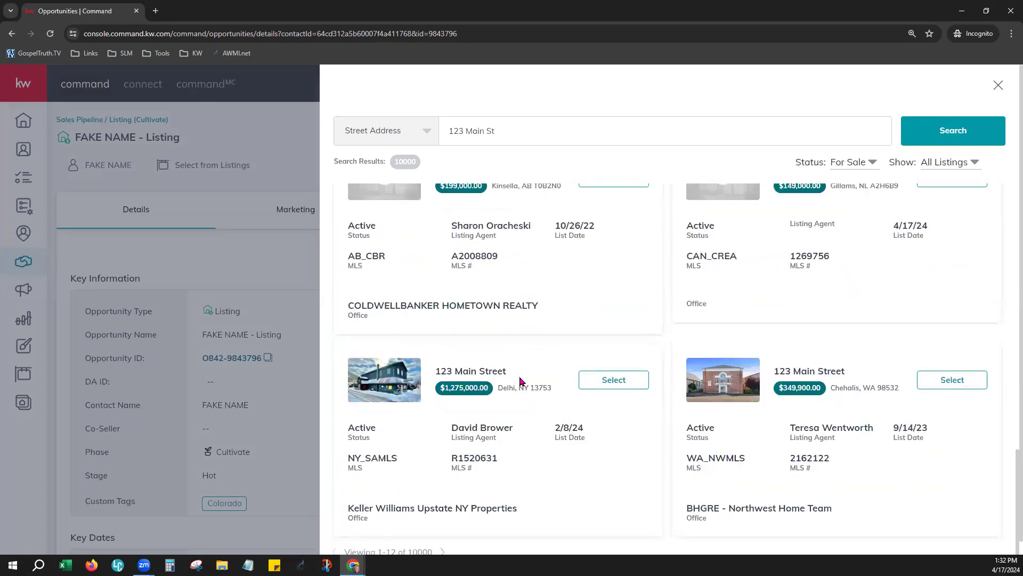
{"action": "left_click", "coordinate": [610, 380]}
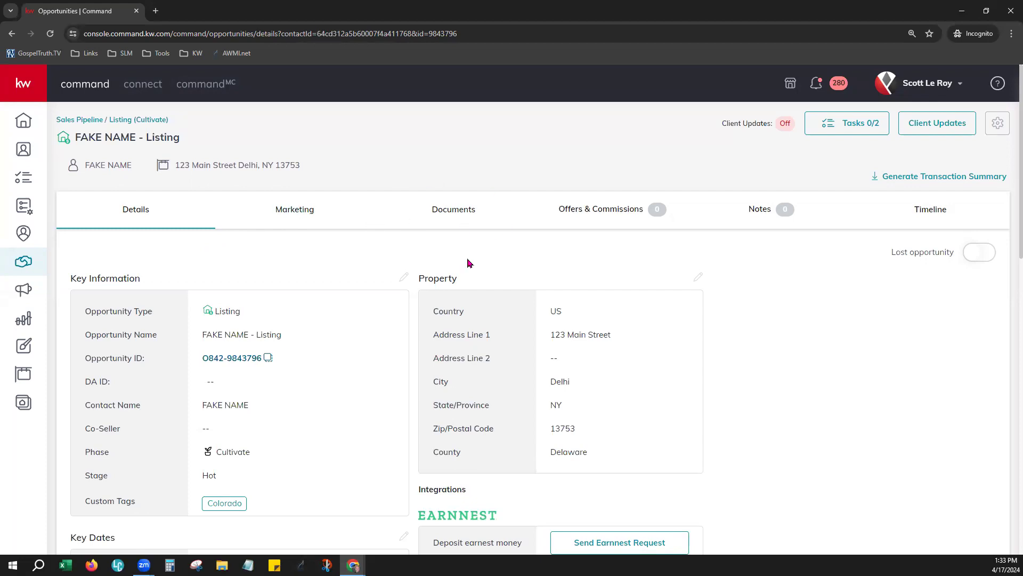
Step: Return to the linked opportunity's Documents tab
{"action": "left_click", "coordinate": [443, 210]}
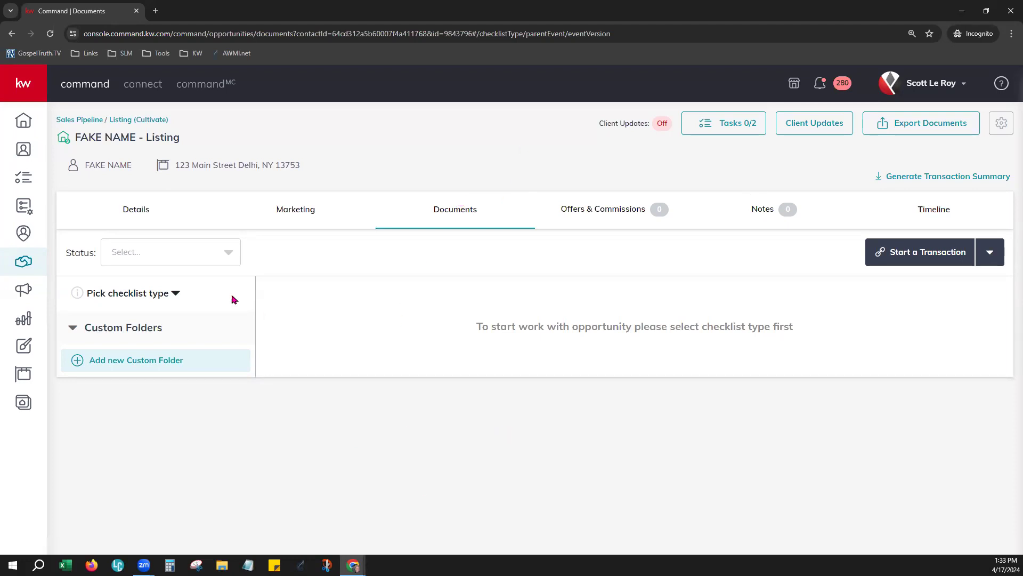
Step: Choose Residential as the checklist type, after glancing at the status filter
{"action": "left_click", "coordinate": [128, 263]}
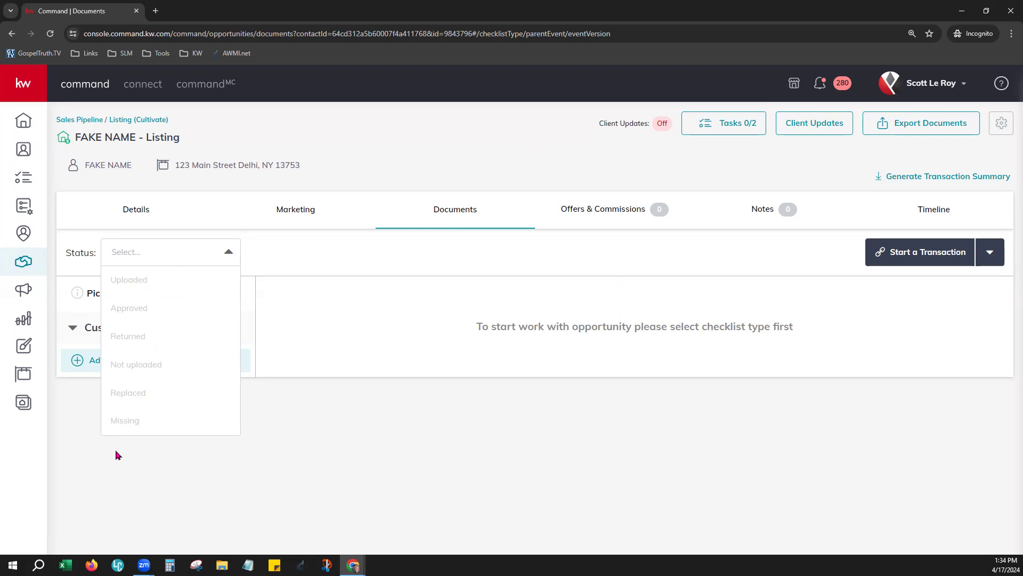
{"action": "left_click", "coordinate": [470, 324]}
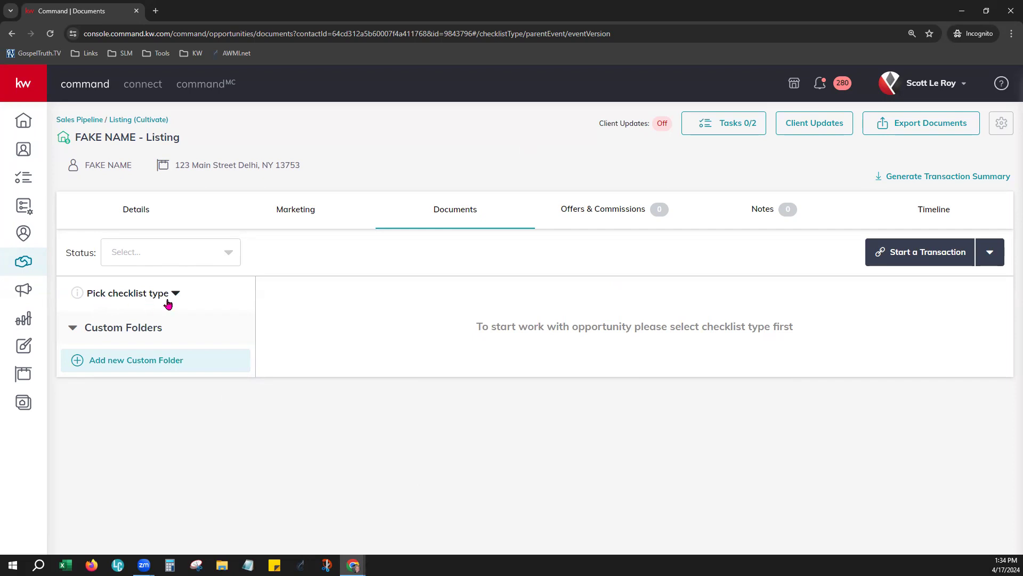
{"action": "left_click", "coordinate": [119, 300]}
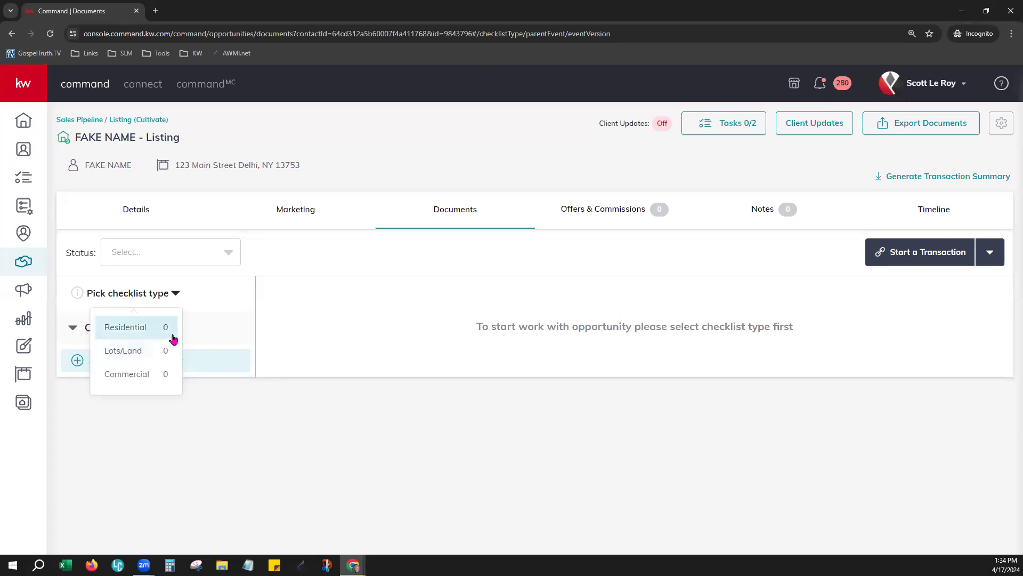
{"action": "left_click", "coordinate": [112, 331]}
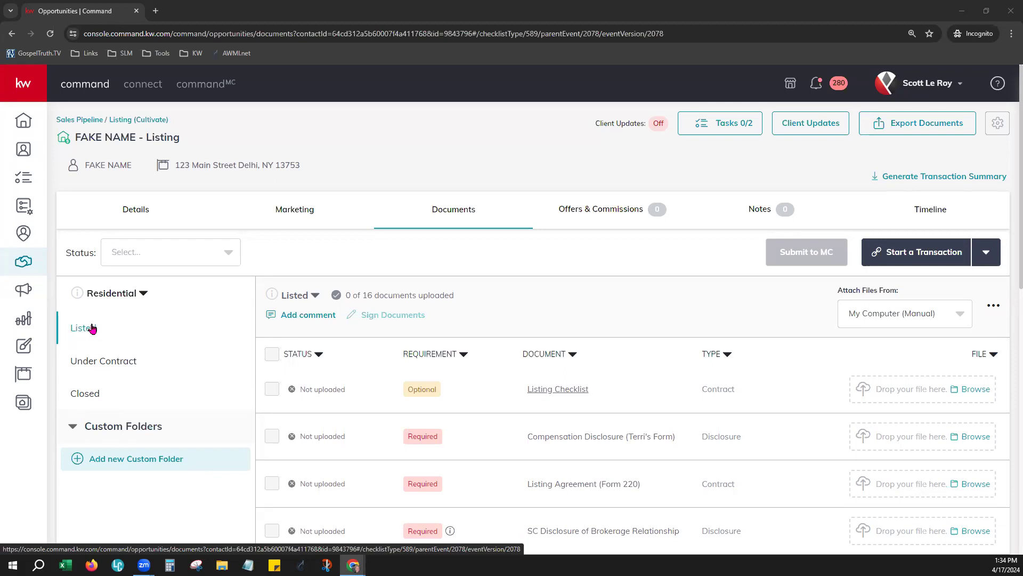
Step: Scroll through the 16 Listed-stage documents, none uploaded yet
{"action": "scroll", "coordinate": [666, 368], "scroll_direction": "down", "scroll_amount": 2}
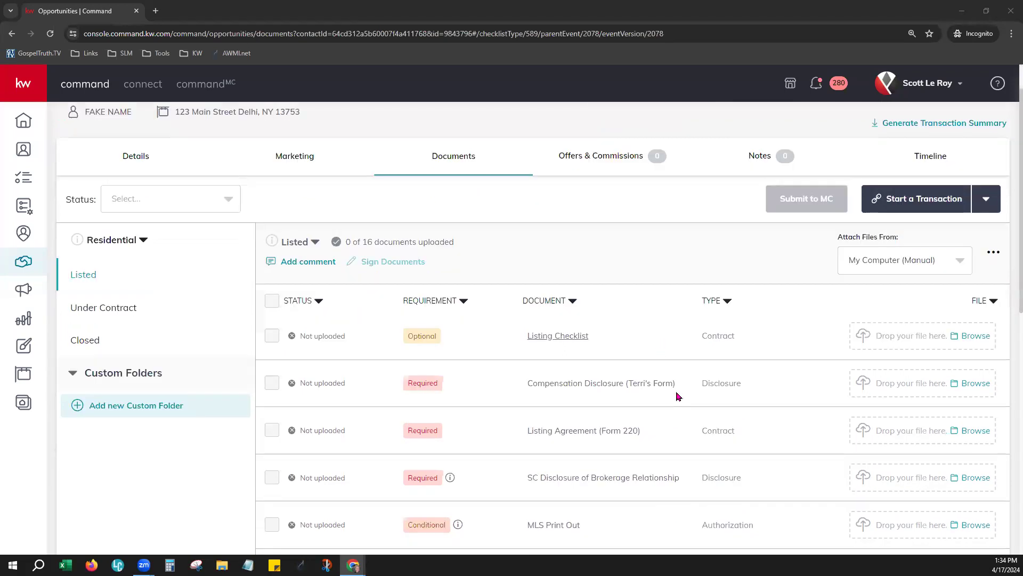
{"action": "scroll", "coordinate": [678, 396], "scroll_direction": "down", "scroll_amount": 4}
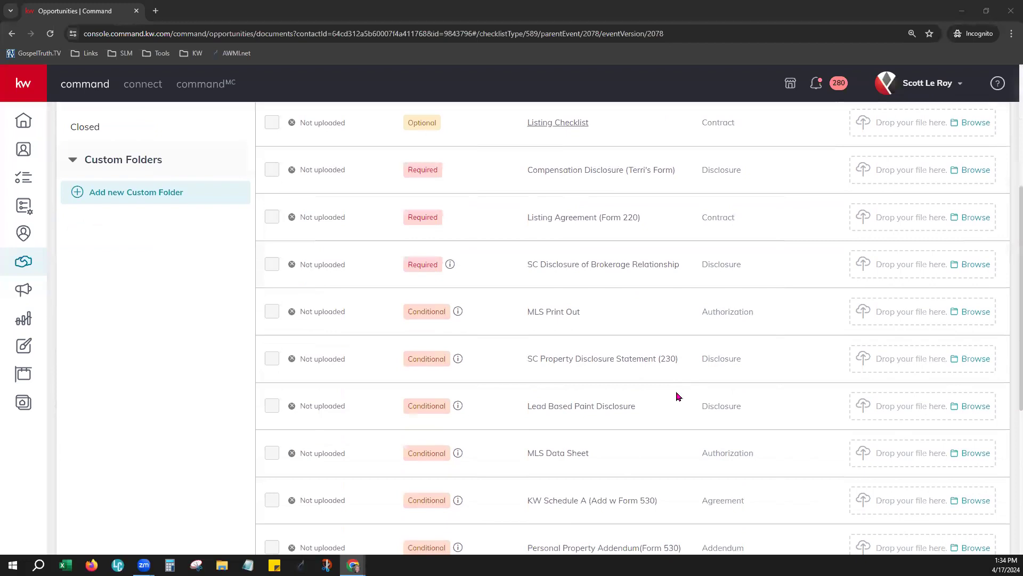
{"action": "scroll", "coordinate": [678, 396], "scroll_direction": "down", "scroll_amount": 3}
{"action": "scroll", "coordinate": [678, 396], "scroll_direction": "up", "scroll_amount": 2}
{"action": "scroll", "coordinate": [678, 396], "scroll_direction": "up", "scroll_amount": 5}
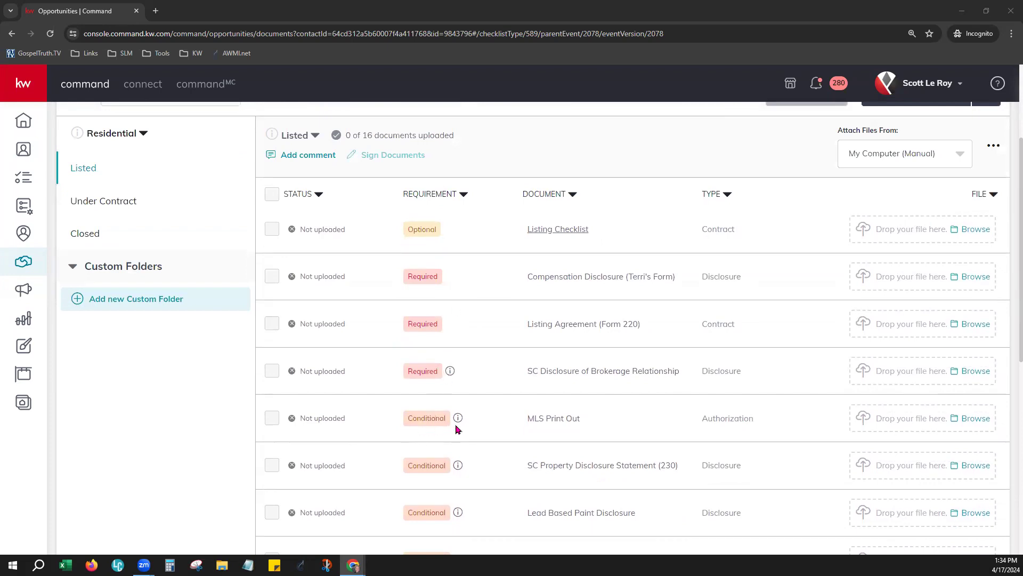
{"action": "scroll", "coordinate": [471, 423], "scroll_direction": "up", "scroll_amount": 3}
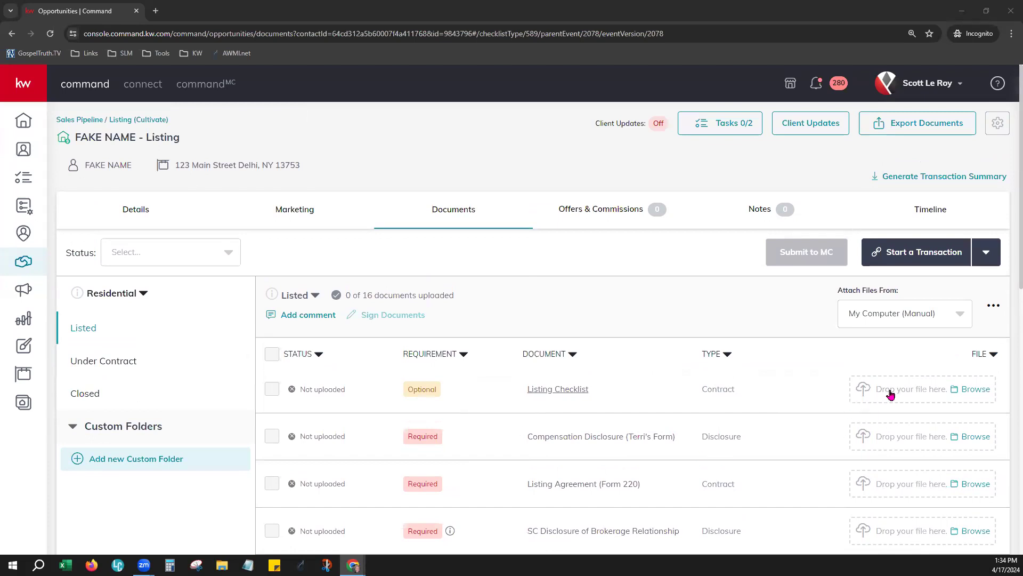
{"action": "scroll", "coordinate": [891, 393], "scroll_direction": "down", "scroll_amount": 1}
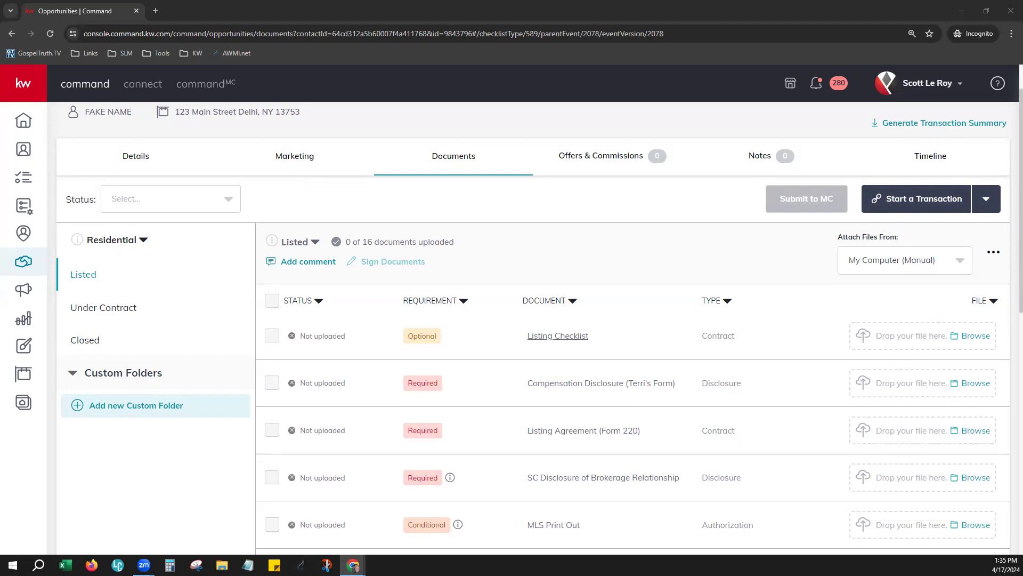
{"action": "key", "text": "super+e"}
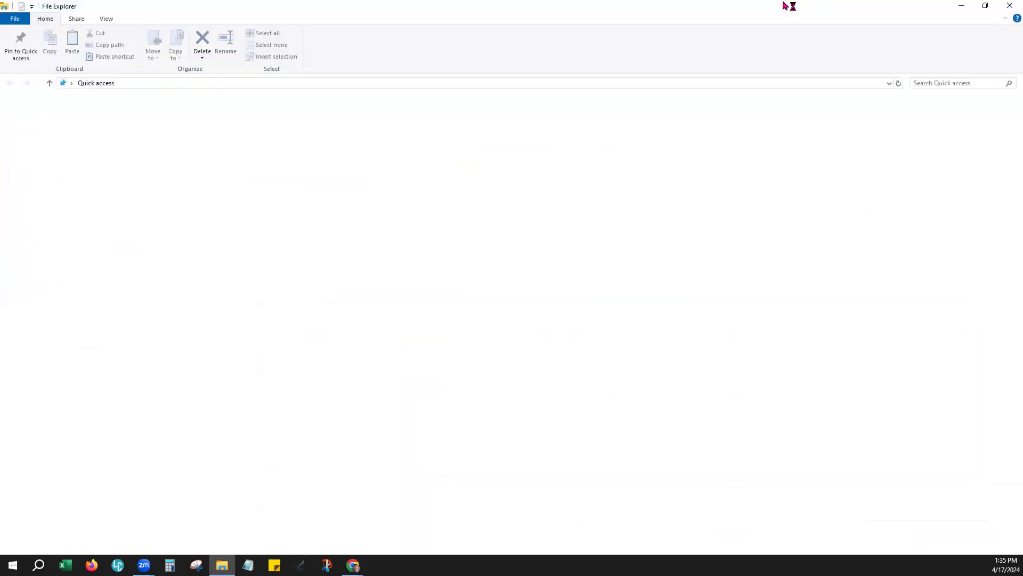
{"action": "left_click", "coordinate": [985, 7]}
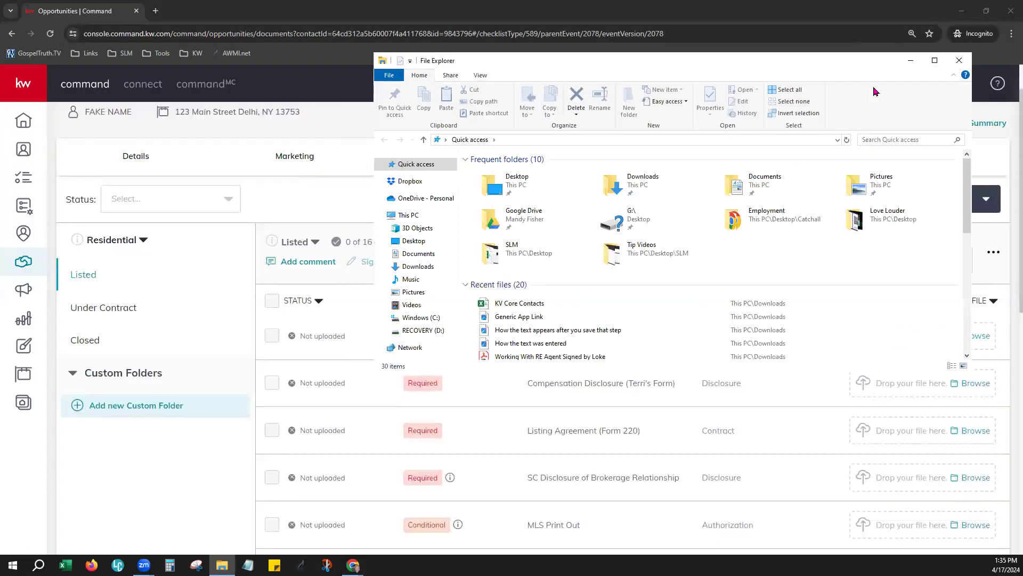
{"action": "left_click_drag", "start_coordinate": [874, 62], "coordinate": [1022, 69]}
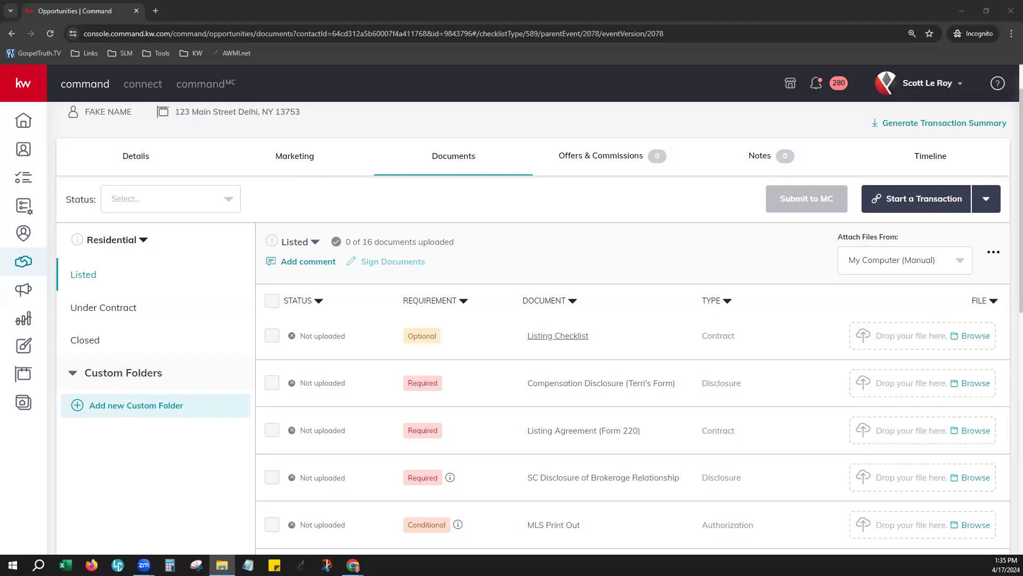
Step: Upload virtual-tech-concierge.pdf to the Listing Checklist row by drag and drop, cancelling the file picker
{"action": "left_click_drag", "start_coordinate": [1021, 278], "coordinate": [900, 347]}
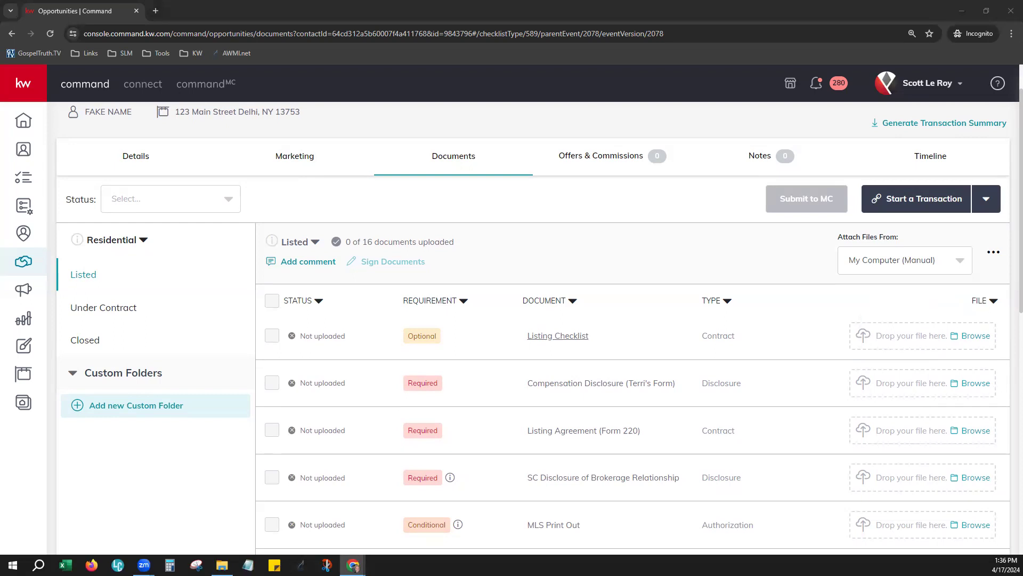
{"action": "left_click_drag", "start_coordinate": [1020, 285], "coordinate": [1022, 402]}
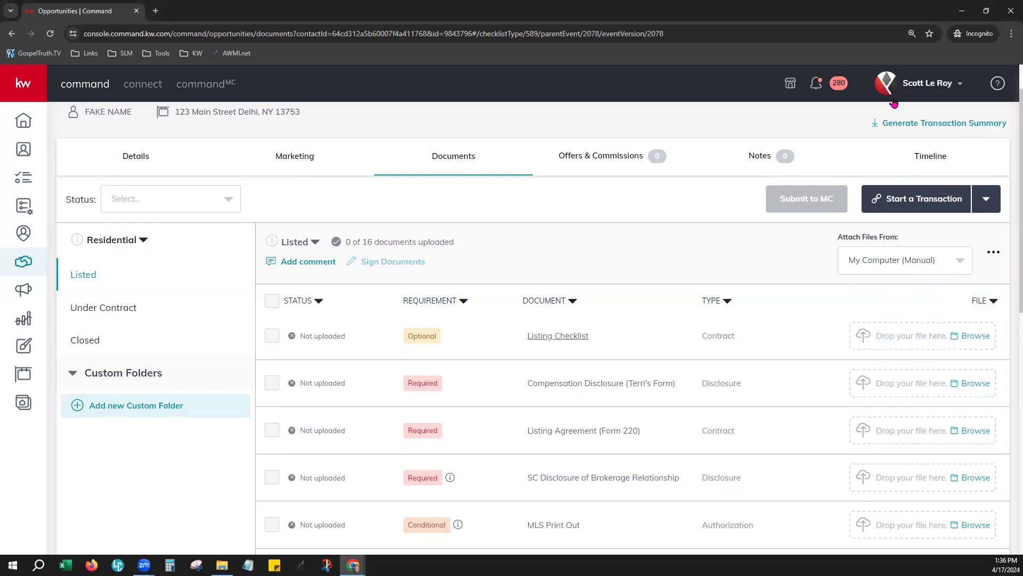
{"action": "left_click", "coordinate": [968, 339]}
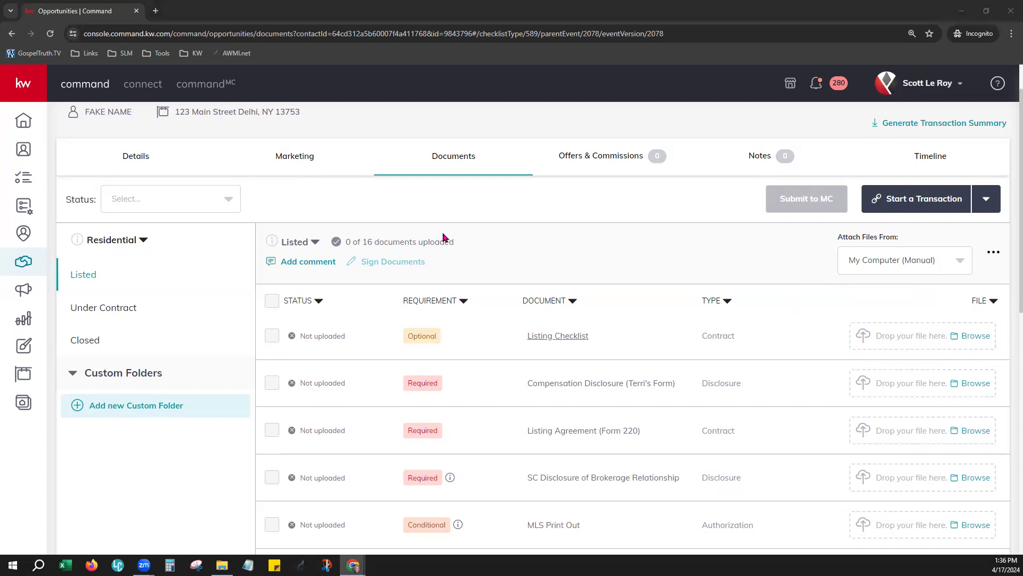
{"action": "key", "text": "Escape"}
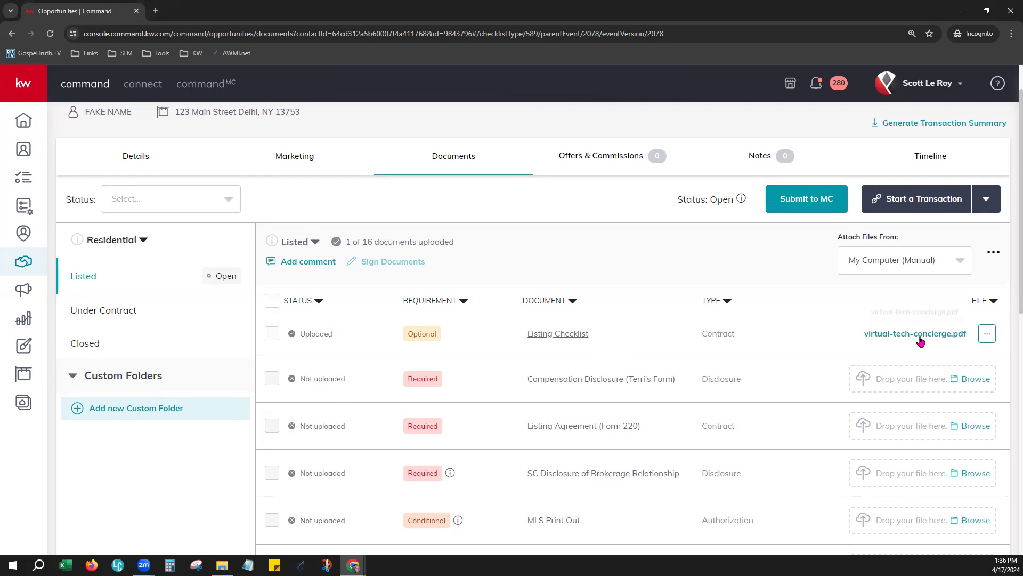
Step: Remove virtual-tech-concierge.pdf from the Listing Checklist row and confirm the removal
{"action": "left_click", "coordinate": [988, 334]}
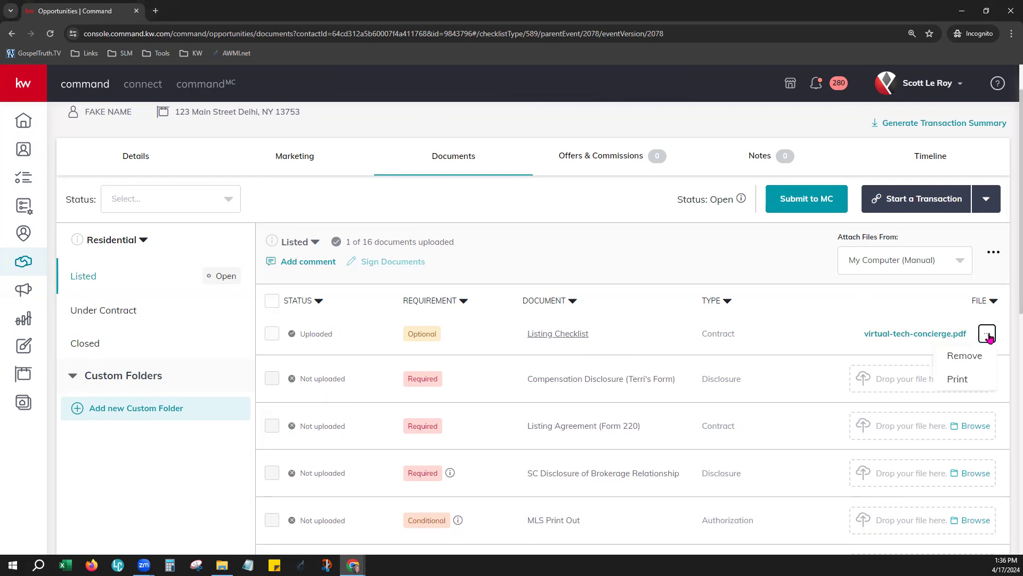
{"action": "left_click", "coordinate": [965, 357]}
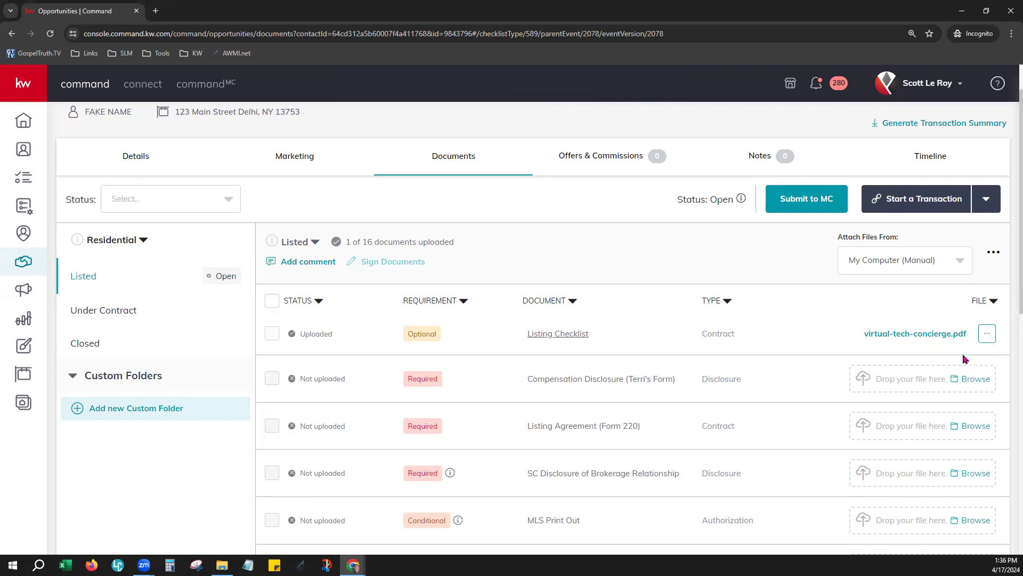
{"action": "left_click", "coordinate": [551, 395]}
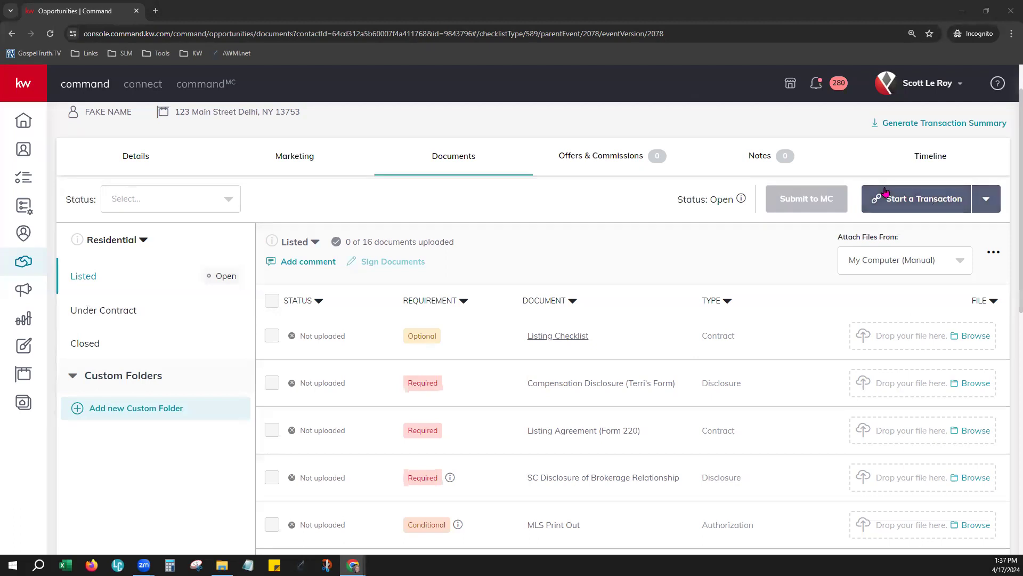
{"action": "scroll", "coordinate": [779, 373], "scroll_direction": "up", "scroll_amount": 1}
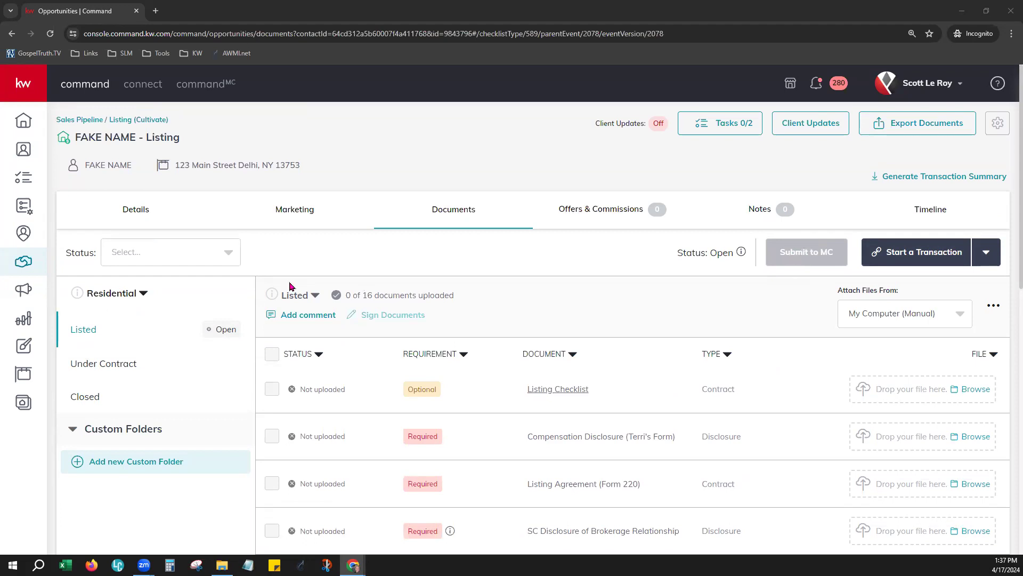
{"action": "left_click", "coordinate": [157, 255]}
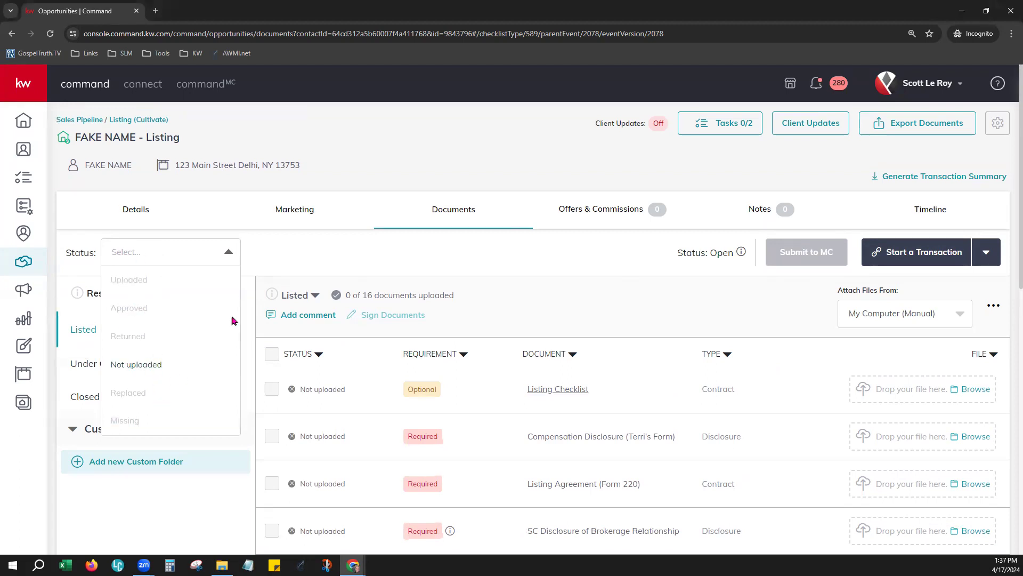
{"action": "left_click", "coordinate": [355, 250]}
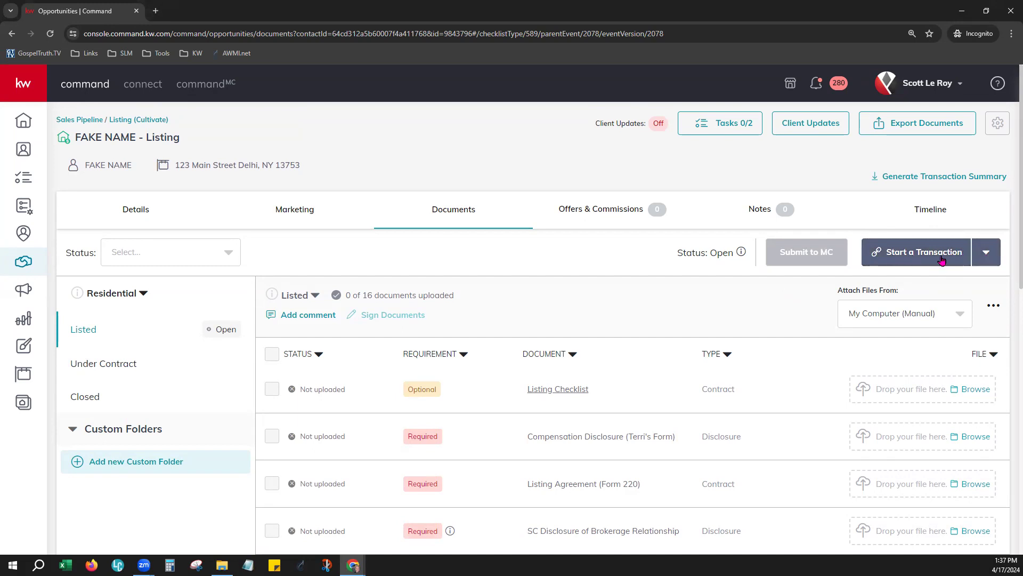
Step: Start a DocuSign transaction for the 123 Main Street listing
{"action": "left_click", "coordinate": [941, 260]}
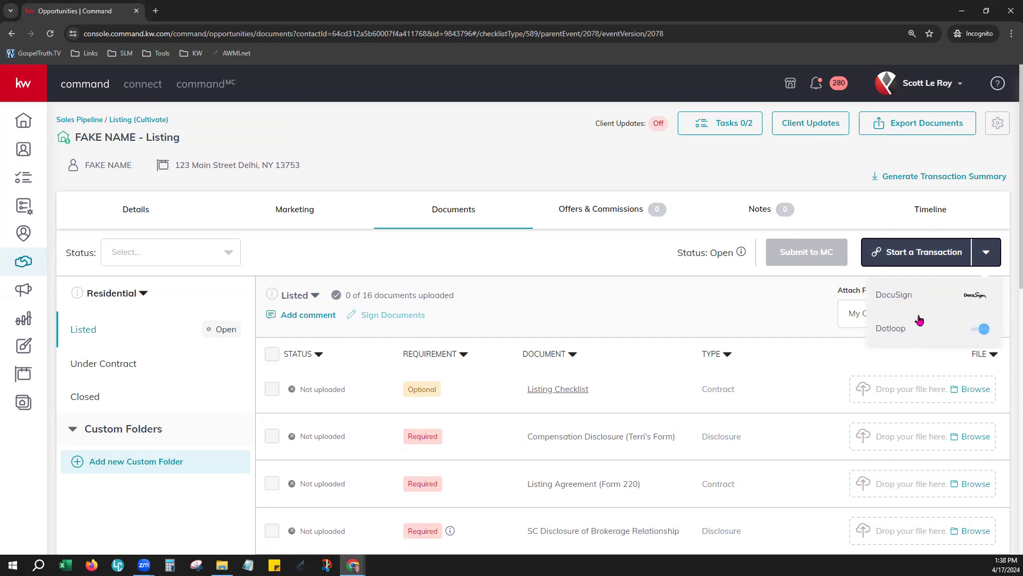
{"action": "left_click", "coordinate": [905, 294]}
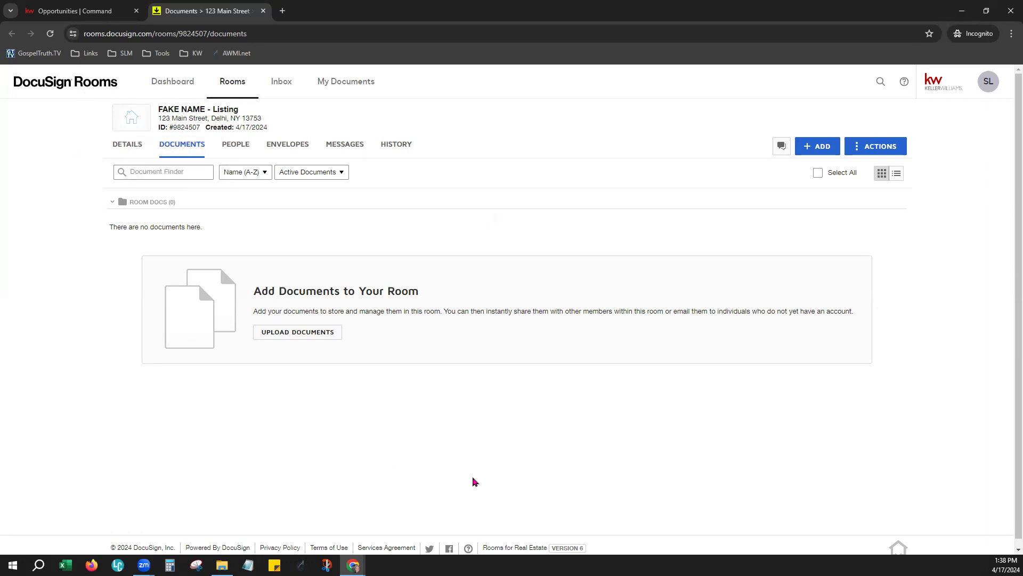
{"action": "left_click", "coordinate": [127, 146]}
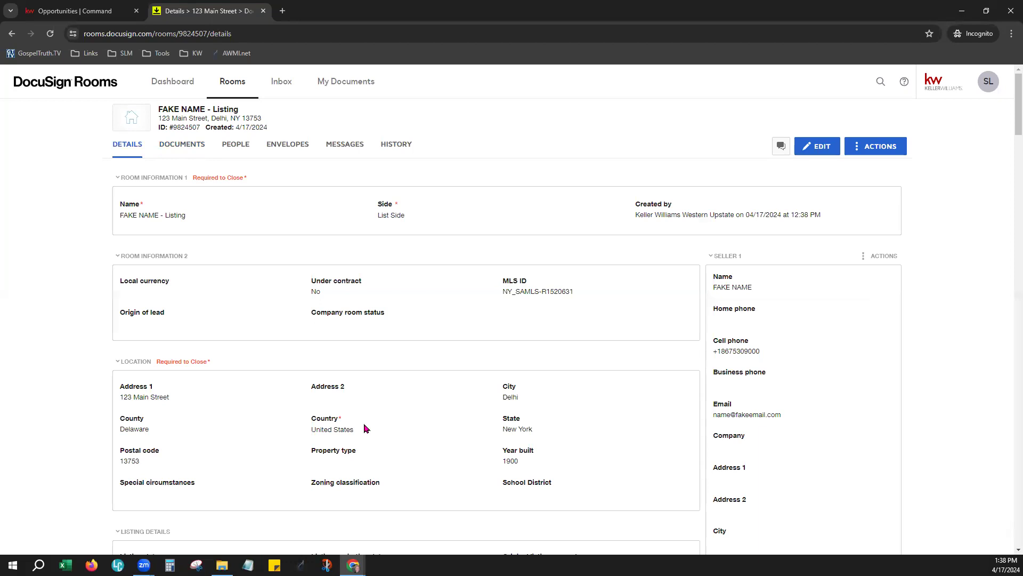
{"action": "left_click", "coordinate": [183, 145]}
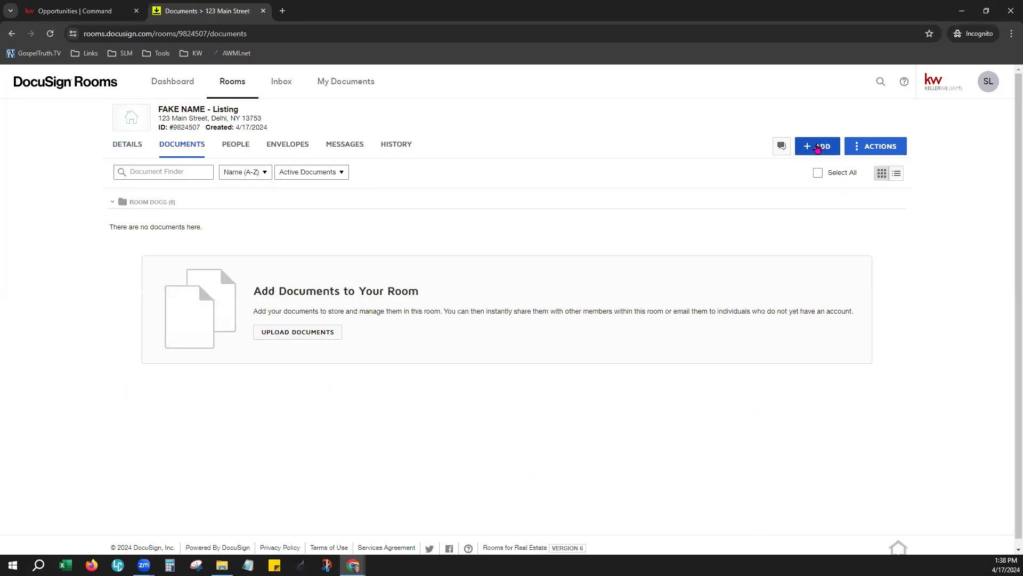
{"action": "left_click", "coordinate": [824, 149]}
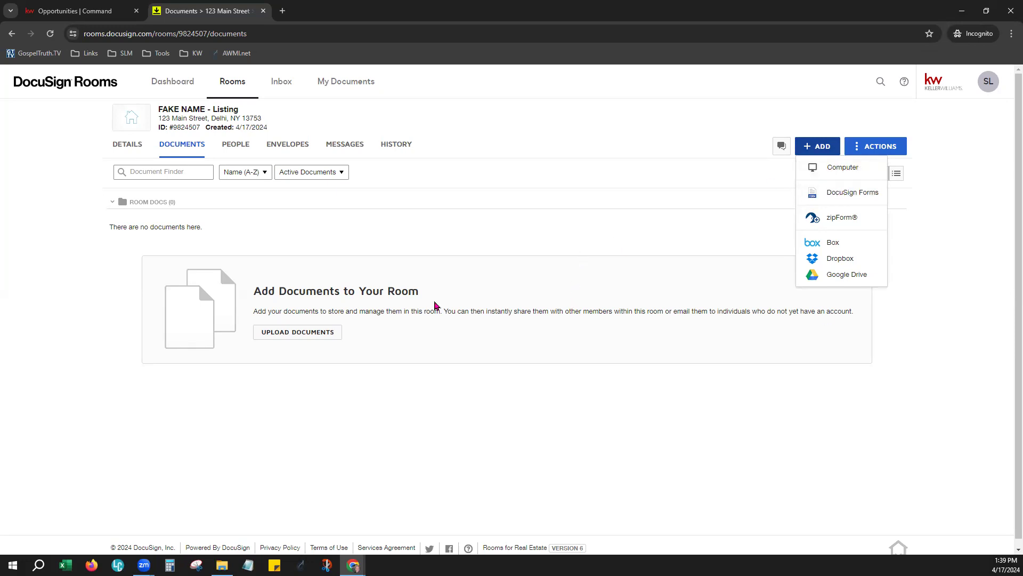
{"action": "left_click", "coordinate": [434, 238]}
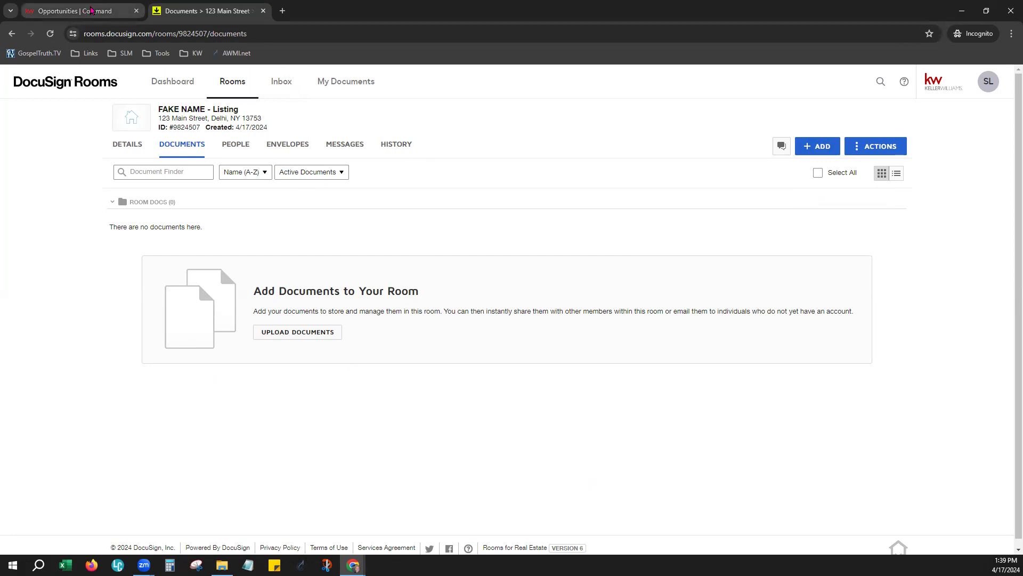
Step: In KW Command, keep Room Docs as the DocuSign working folder; the Listing Checklist has no files to attach
{"action": "left_click", "coordinate": [88, 11]}
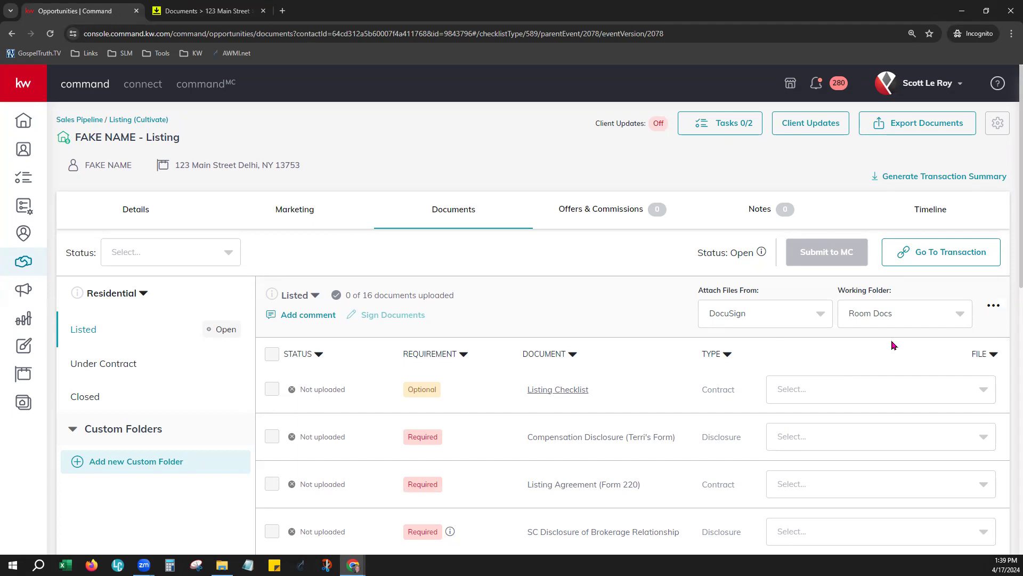
{"action": "left_click", "coordinate": [755, 313]}
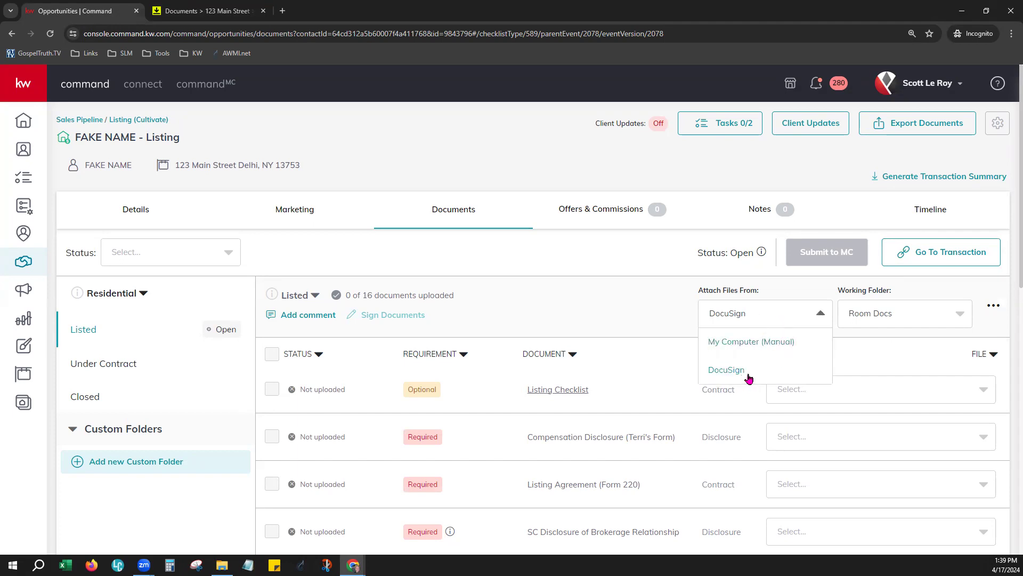
{"action": "left_click", "coordinate": [884, 323]}
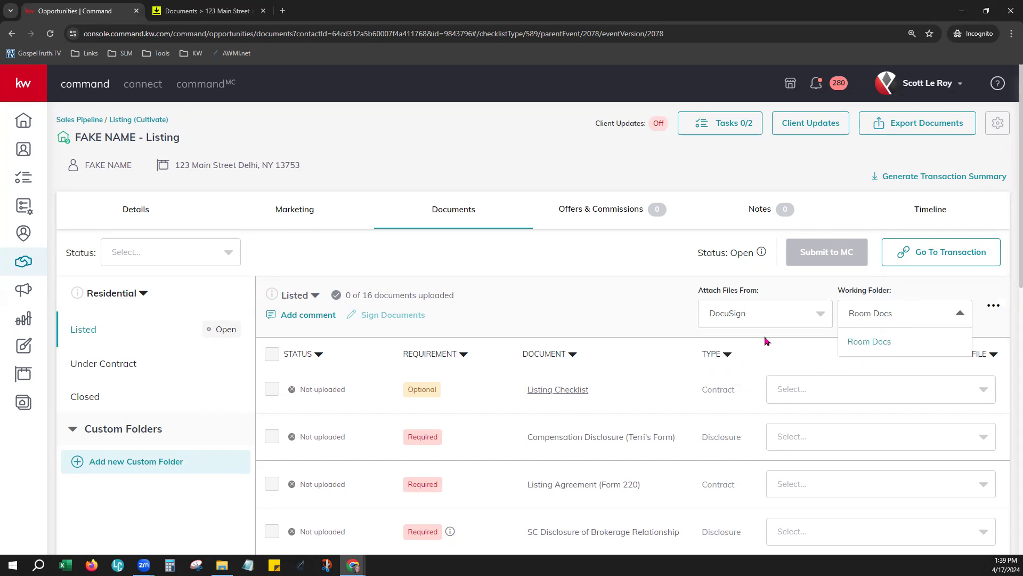
{"action": "left_click", "coordinate": [867, 341]}
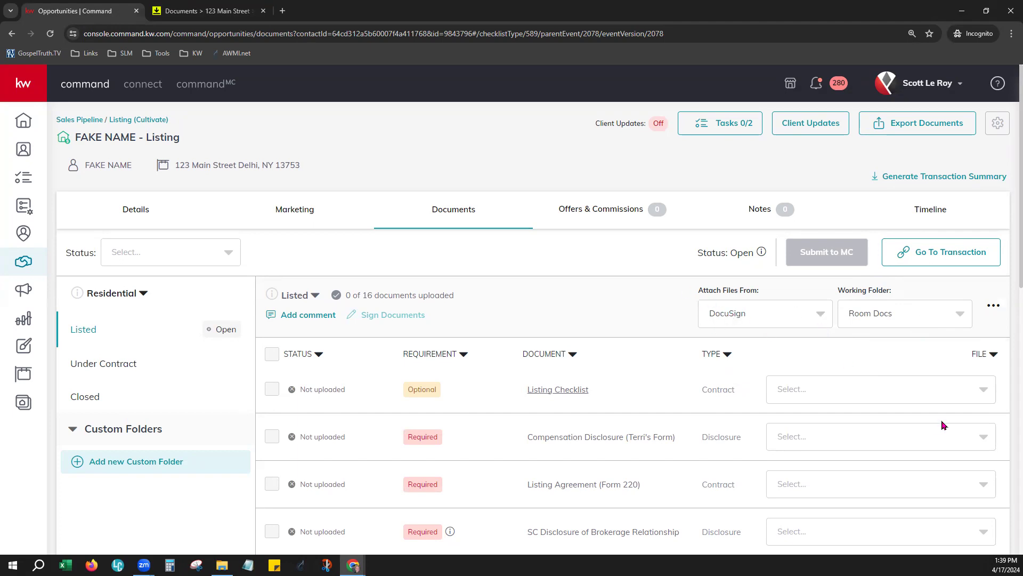
{"action": "scroll", "coordinate": [856, 428], "scroll_direction": "down", "scroll_amount": 1}
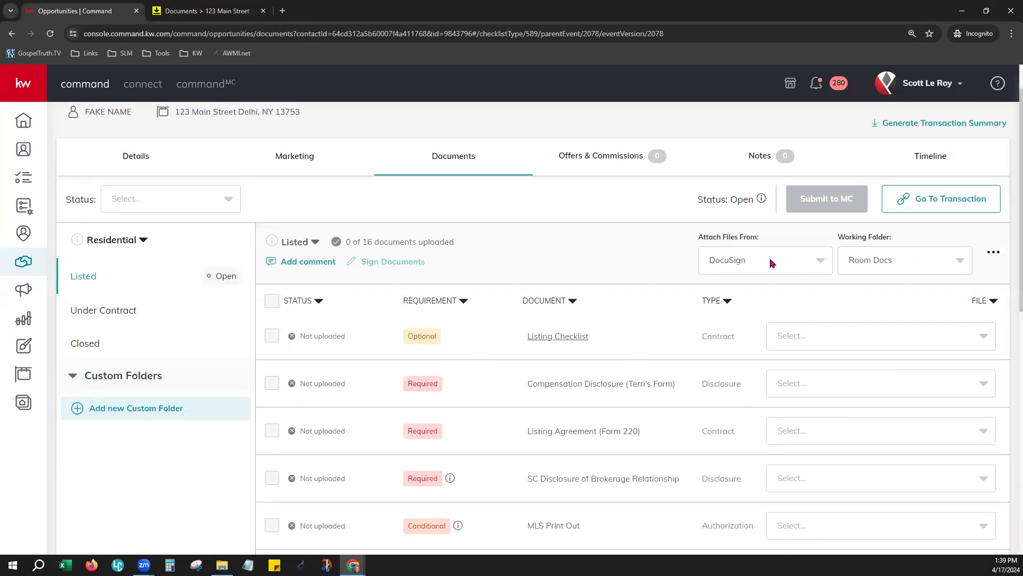
{"action": "left_click", "coordinate": [912, 332]}
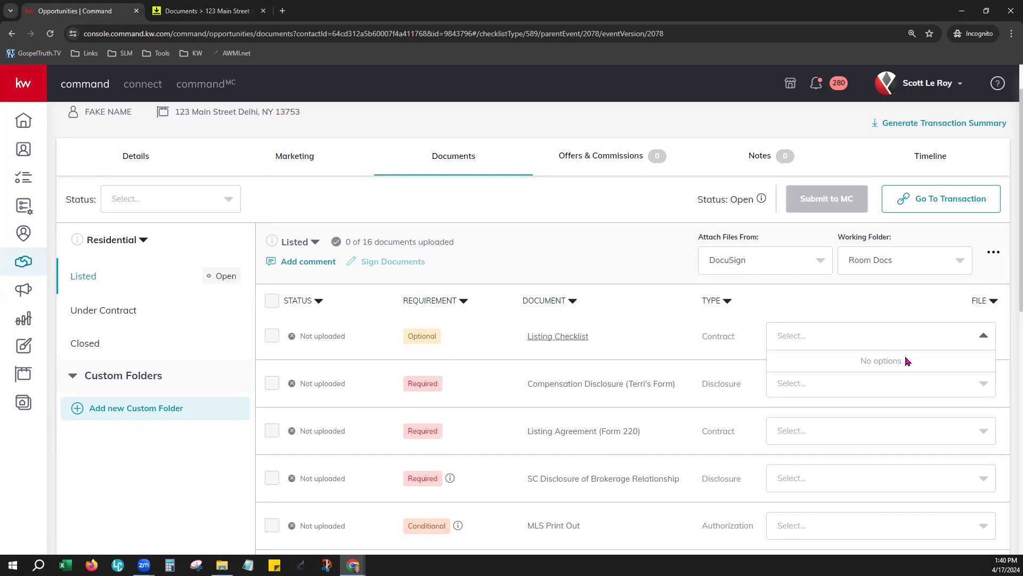
{"action": "left_click", "coordinate": [900, 307]}
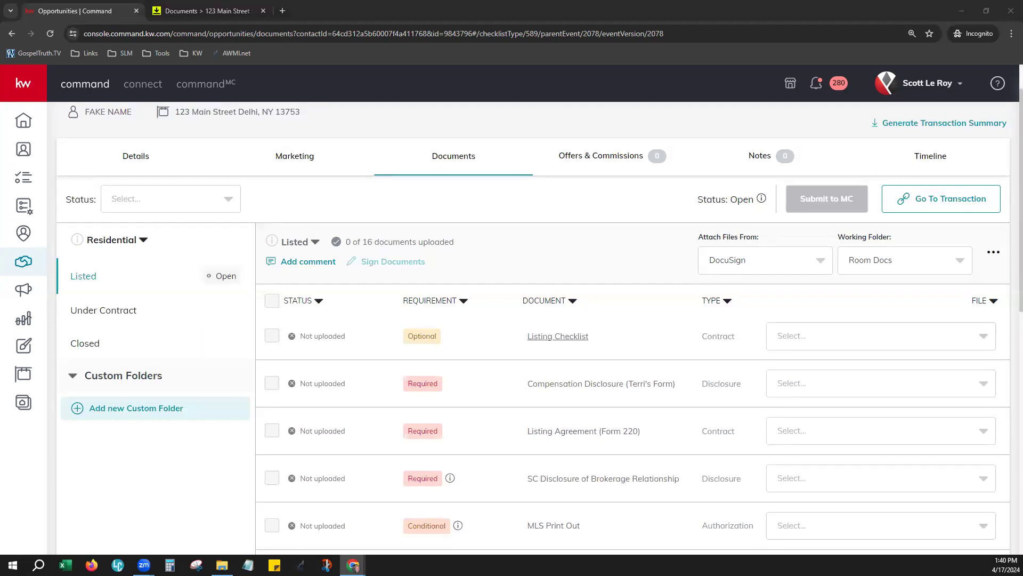
Step: Show the 123 Main Street listing's Offers & Commissions tab, which has no offers yet
{"action": "left_click", "coordinate": [622, 159]}
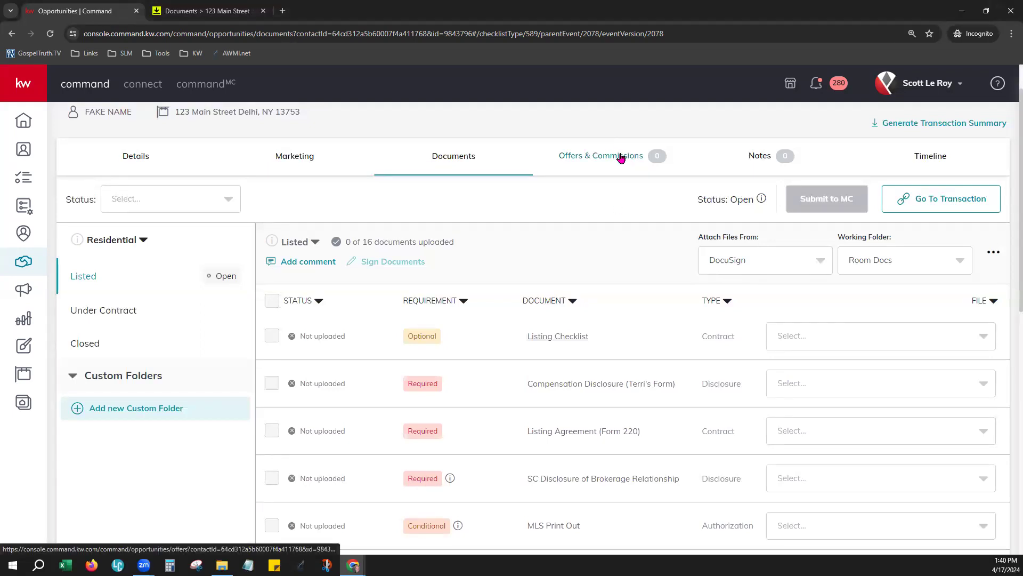
{"action": "left_click", "coordinate": [621, 157]}
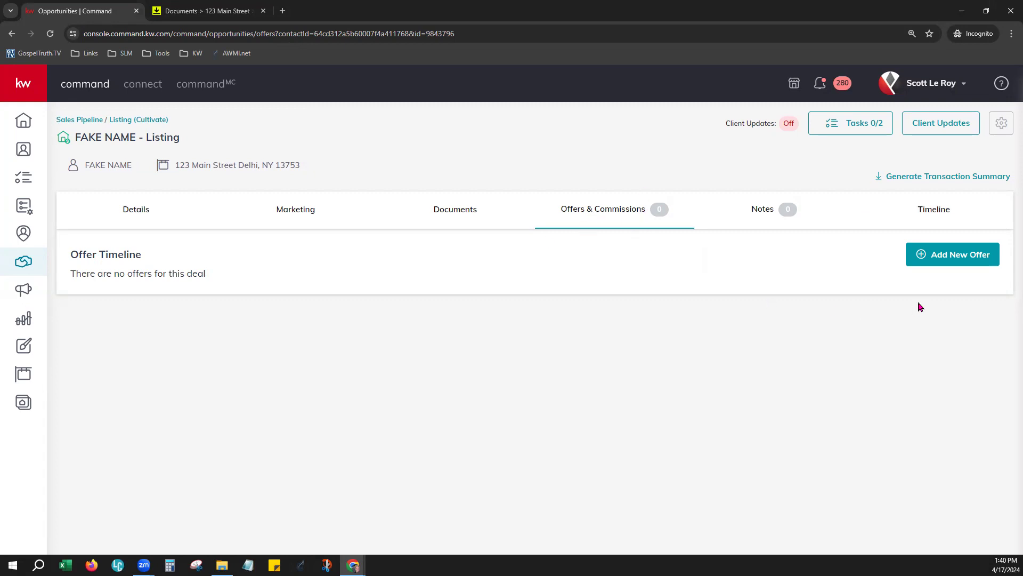
{"action": "left_click", "coordinate": [961, 254]}
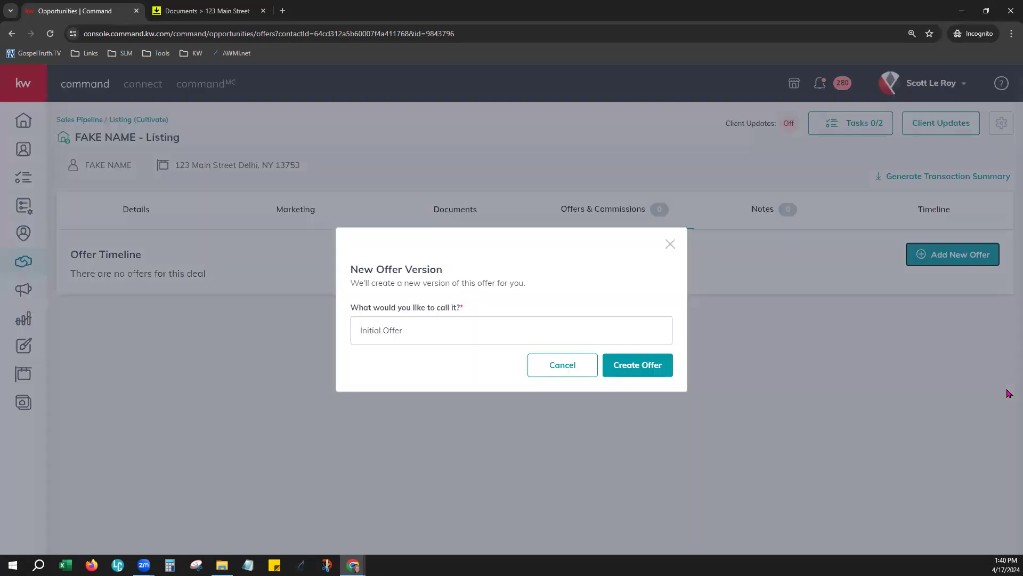
Step: Replace the prefilled offer name with 'First Offer' and create the version
{"action": "left_click", "coordinate": [411, 329]}
{"action": "triple_click", "coordinate": [427, 328]}
{"action": "type", "text": "First Offer"}
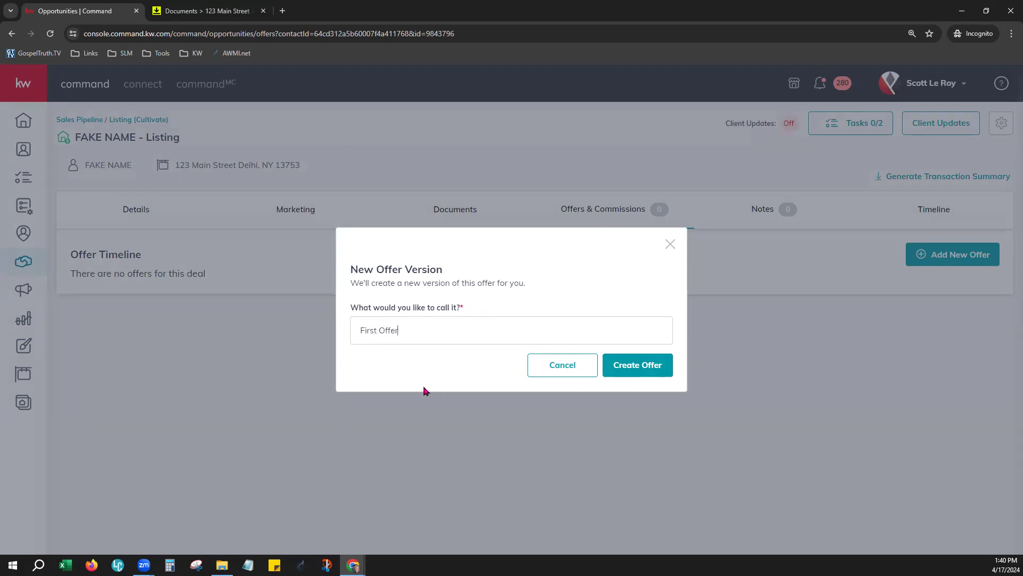
{"action": "left_click", "coordinate": [625, 368]}
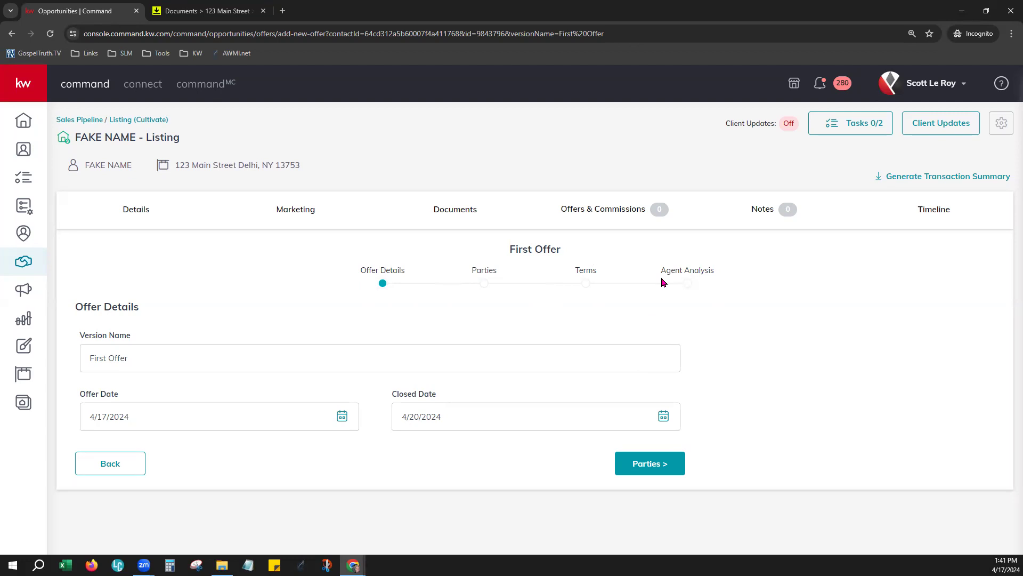
Step: Review First Offer's details: offer date 4/17/2024, closed date 4/20/2024
{"action": "left_click", "coordinate": [124, 360]}
Step: On First Offer's Parties step, enter 'Buyer Name' as buyer and 'Buyer Agent' as buyer's agent
{"action": "left_click", "coordinate": [650, 469]}
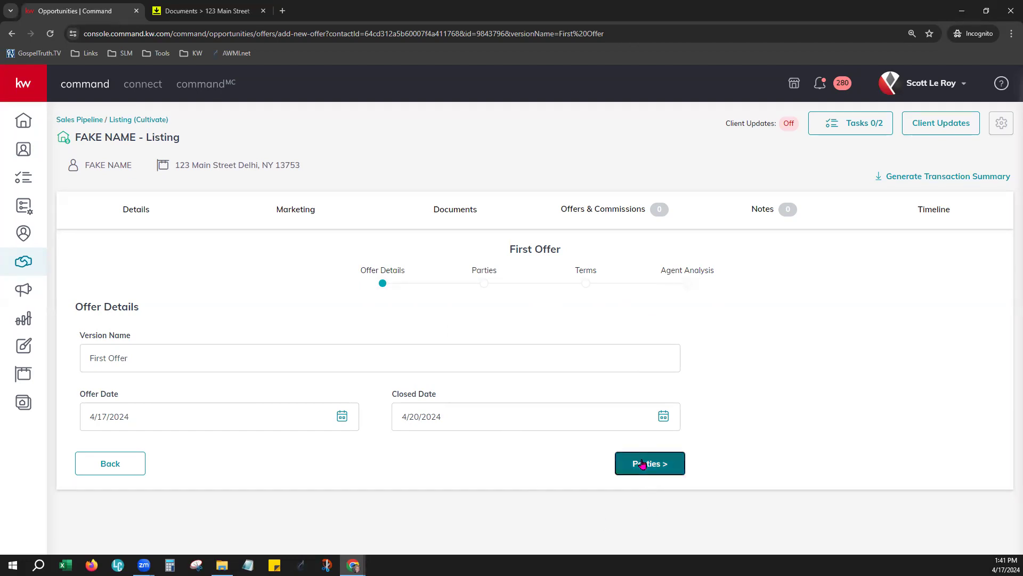
{"action": "scroll", "coordinate": [760, 404], "scroll_direction": "down", "scroll_amount": 1}
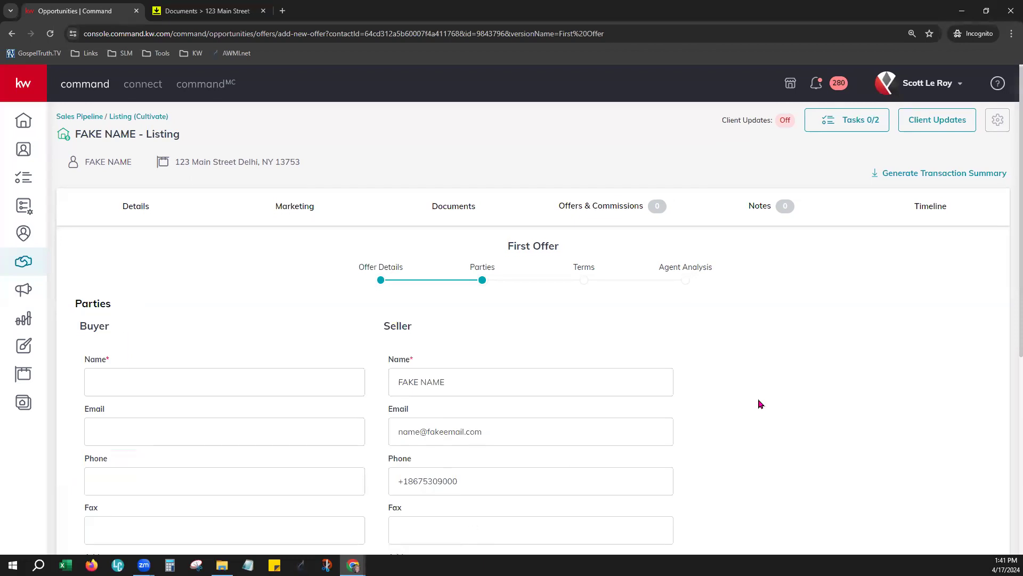
{"action": "scroll", "coordinate": [761, 404], "scroll_direction": "down", "scroll_amount": 2}
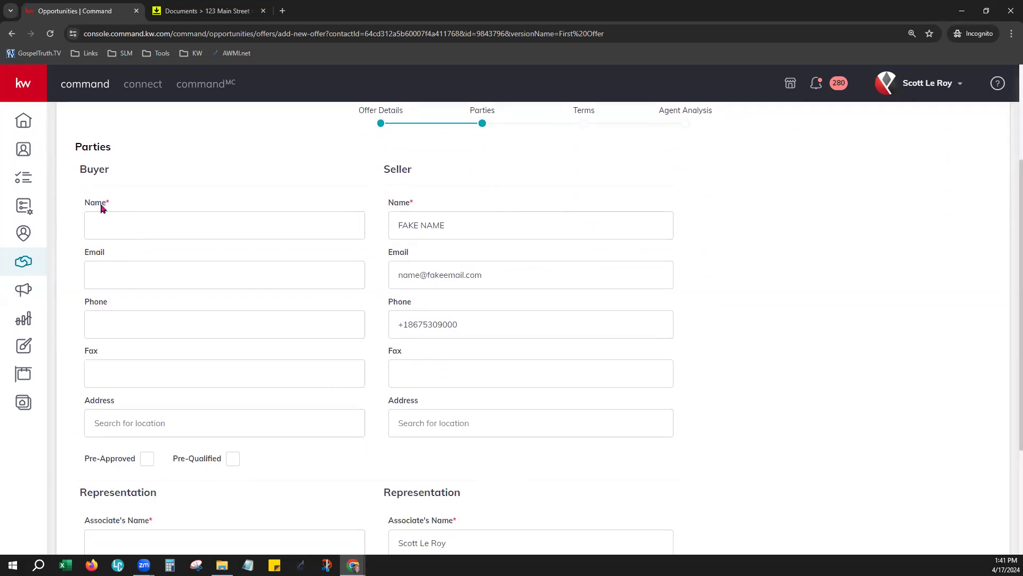
{"action": "left_click", "coordinate": [108, 224]}
{"action": "scroll", "coordinate": [352, 450], "scroll_direction": "down", "scroll_amount": 2}
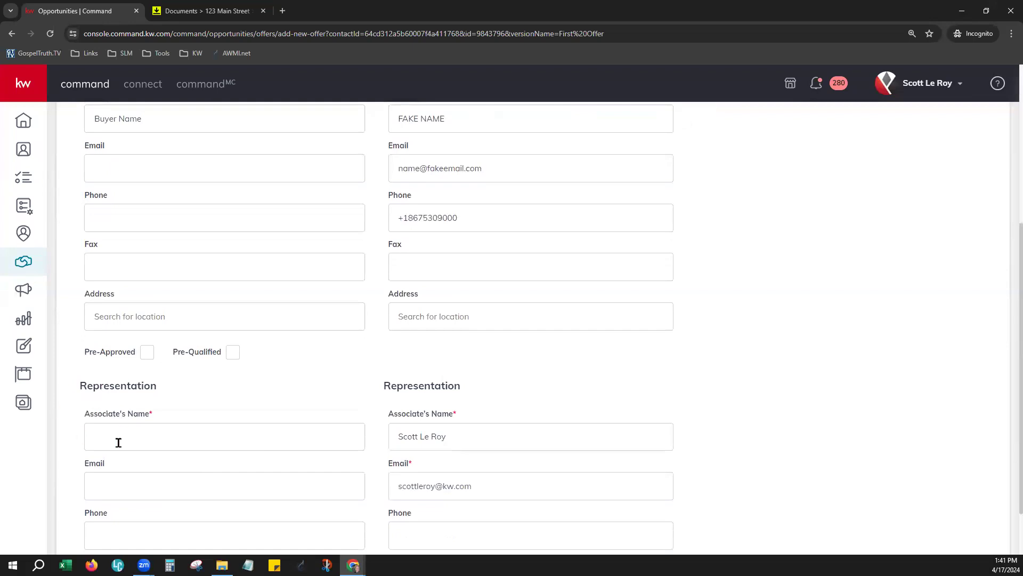
{"action": "left_click", "coordinate": [142, 427]}
{"action": "scroll", "coordinate": [626, 408], "scroll_direction": "down", "scroll_amount": 2}
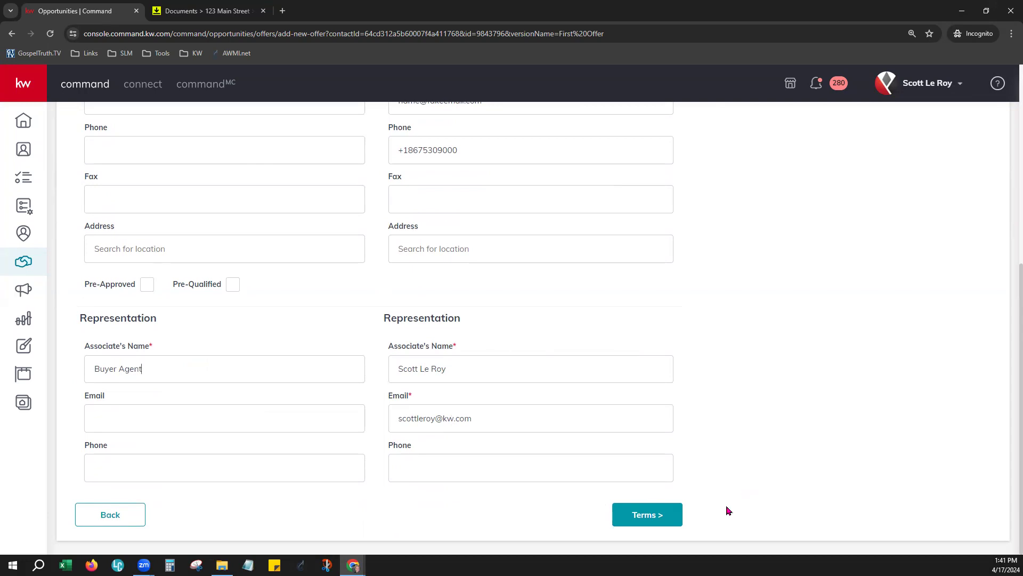
{"action": "left_click", "coordinate": [671, 514]}
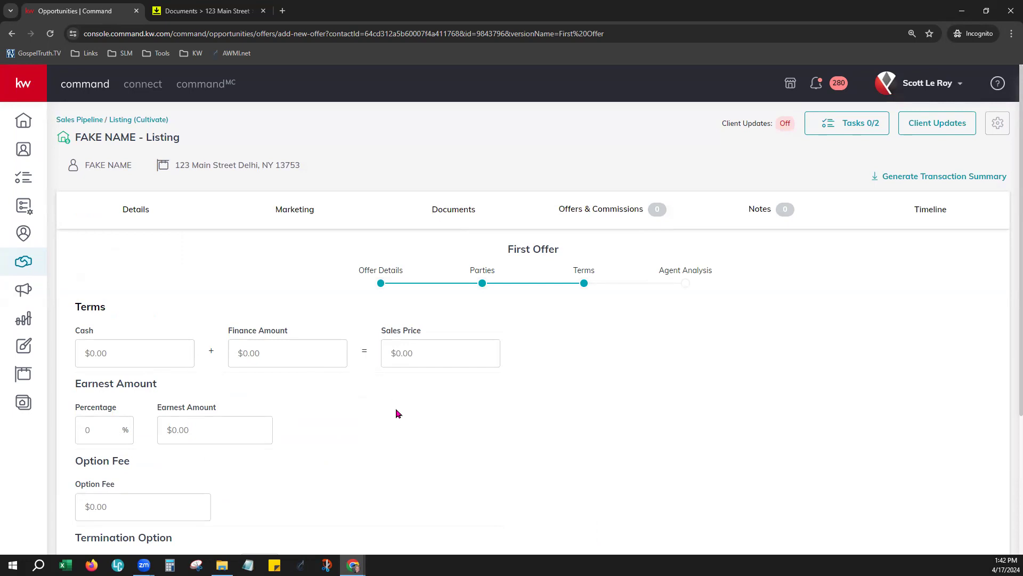
Step: Enter 50000 cash and a 550000 finance amount, giving a $600,000 sales price
{"action": "scroll", "coordinate": [395, 411], "scroll_direction": "down", "scroll_amount": 1}
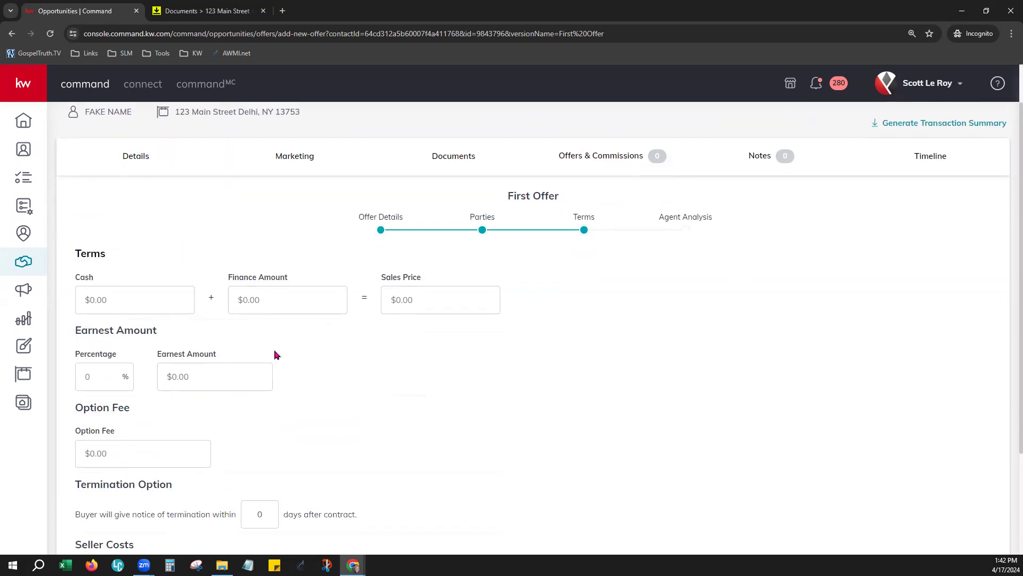
{"action": "type", "text": "50000"}
{"action": "type", "text": "5"}
{"action": "type", "text": "500000"}
{"action": "key", "text": "BackSpace"}
{"action": "left_click", "coordinate": [466, 359]}
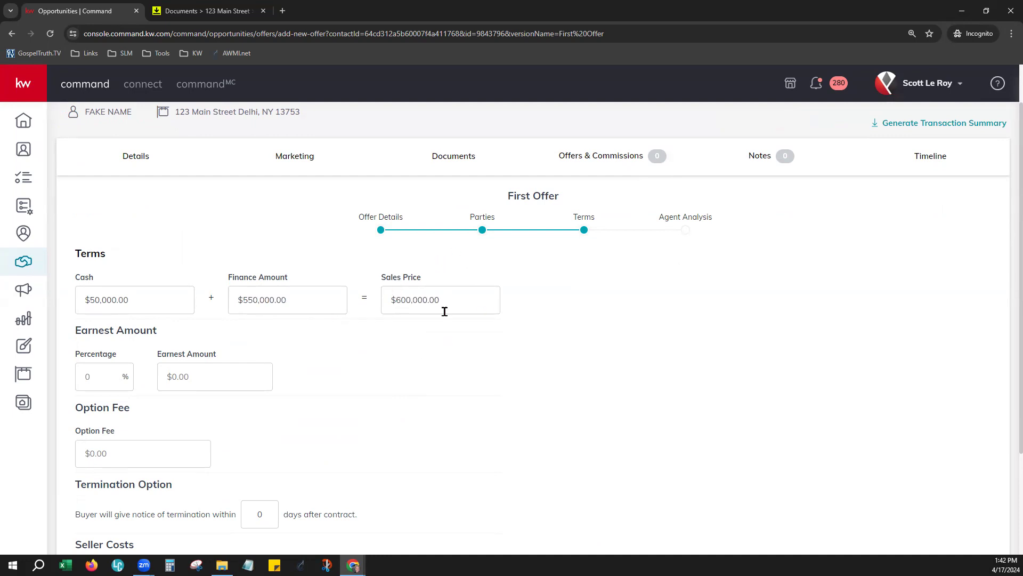
{"action": "scroll", "coordinate": [427, 368], "scroll_direction": "down", "scroll_amount": 2}
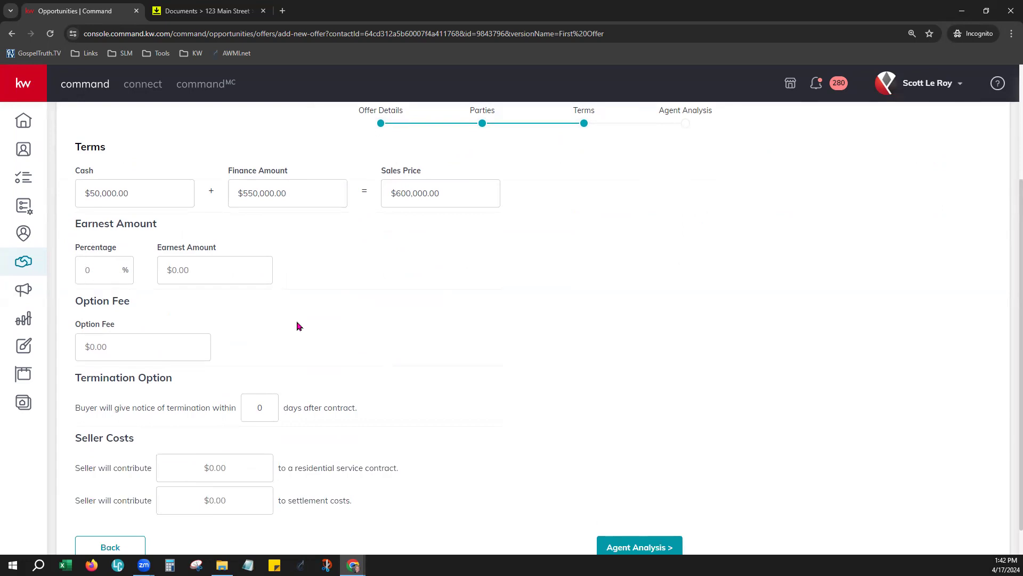
{"action": "scroll", "coordinate": [299, 326], "scroll_direction": "down", "scroll_amount": 1}
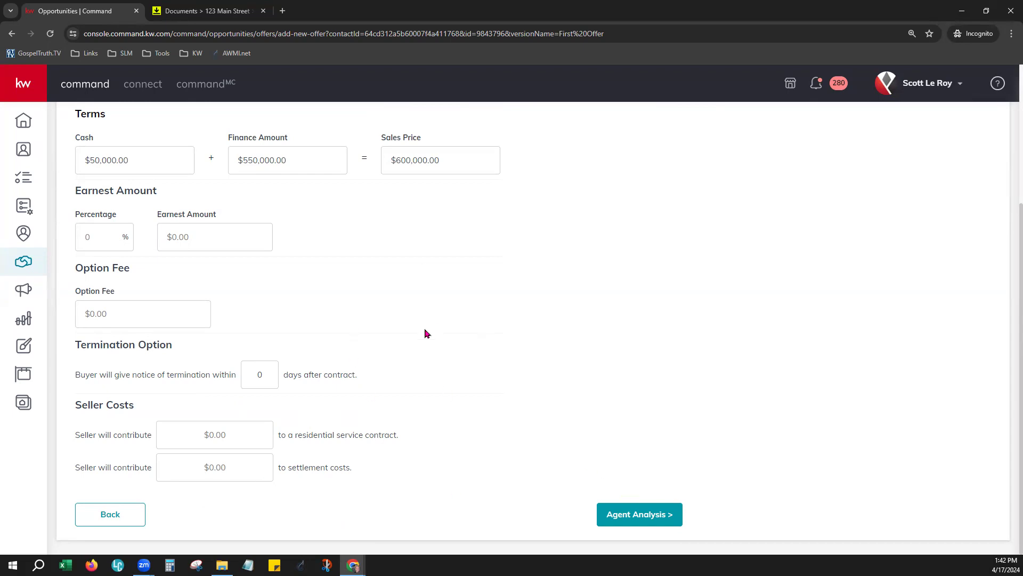
{"action": "left_click", "coordinate": [645, 516]}
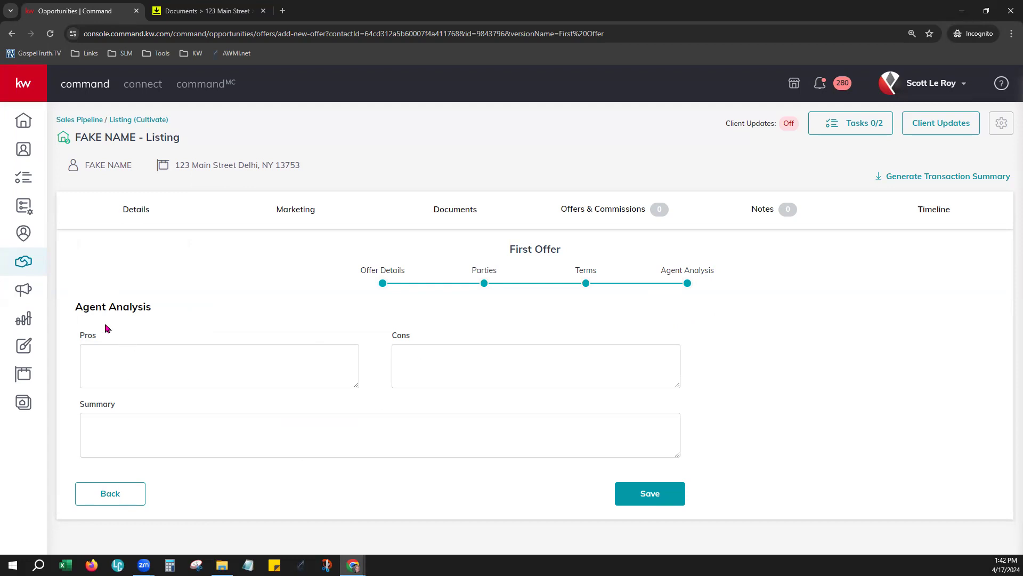
Step: Leave the Pros, Cons and Summary boxes empty and save First Offer
{"action": "left_click", "coordinate": [142, 358]}
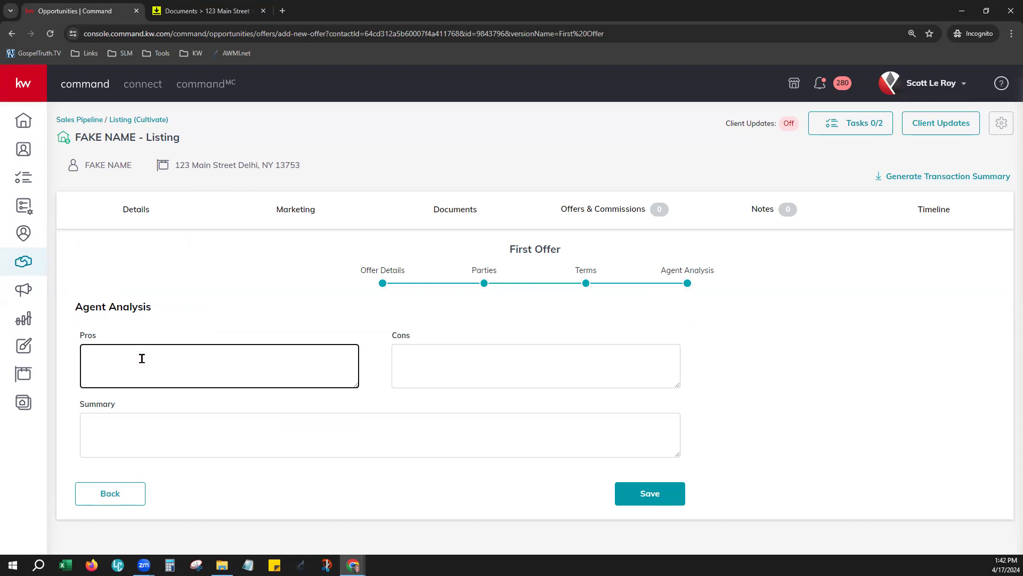
{"action": "left_click", "coordinate": [401, 347]}
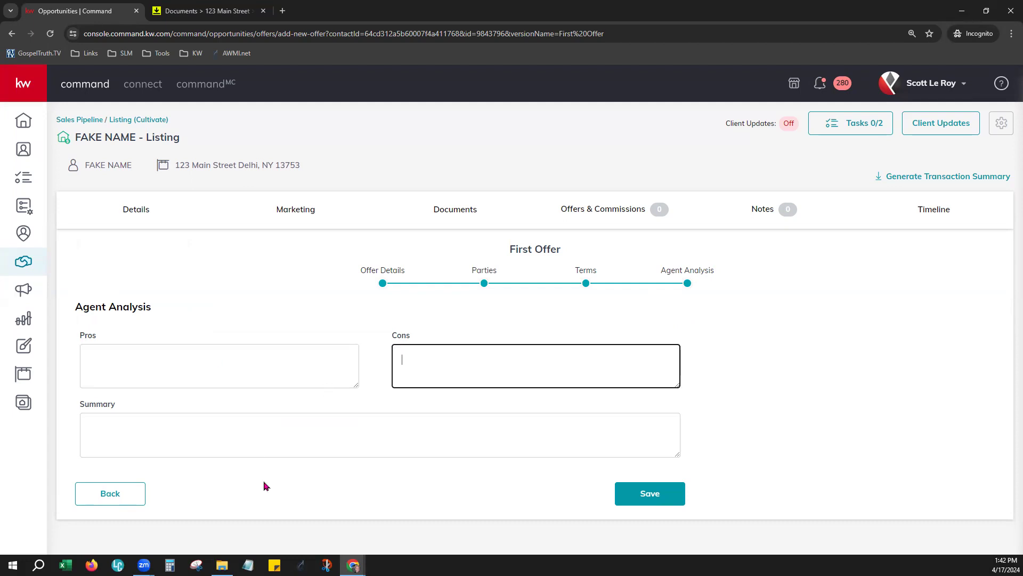
{"action": "left_click", "coordinate": [122, 422]}
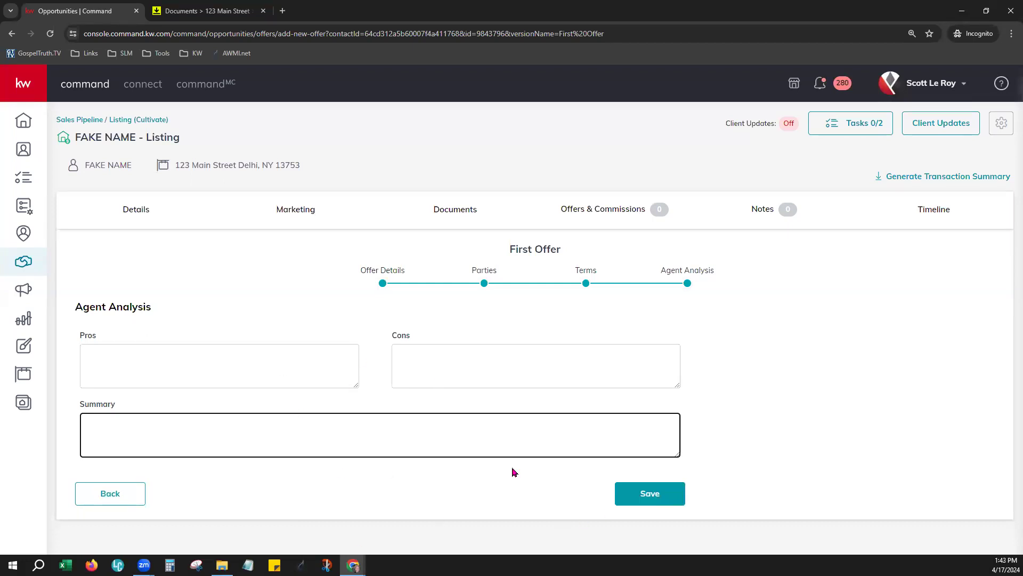
{"action": "left_click", "coordinate": [681, 493]}
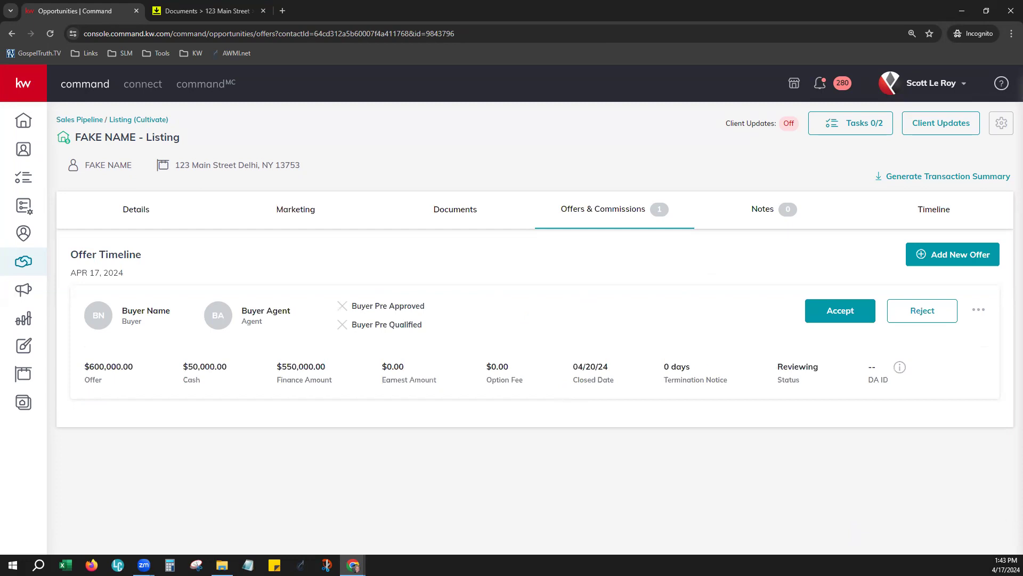
Step: Create a new offer version named 'Second Offer'
{"action": "left_click", "coordinate": [970, 256]}
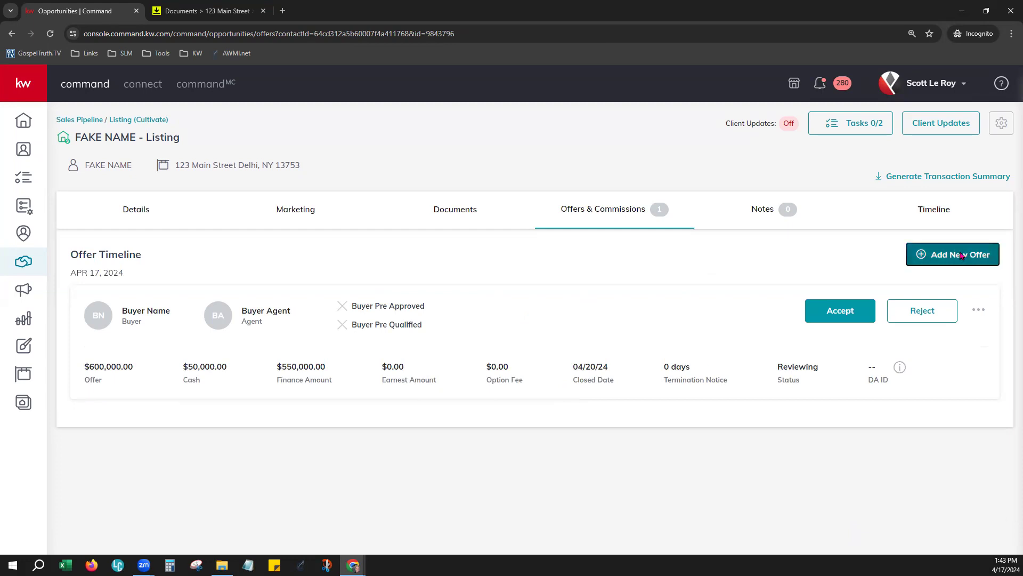
{"action": "key", "text": "ctrl+a"}
{"action": "key", "text": "BackSpace"}
{"action": "type", "text": "SEcon"}
{"action": "key", "text": "BackSpace"}
{"action": "type", "text": "econd Of"}
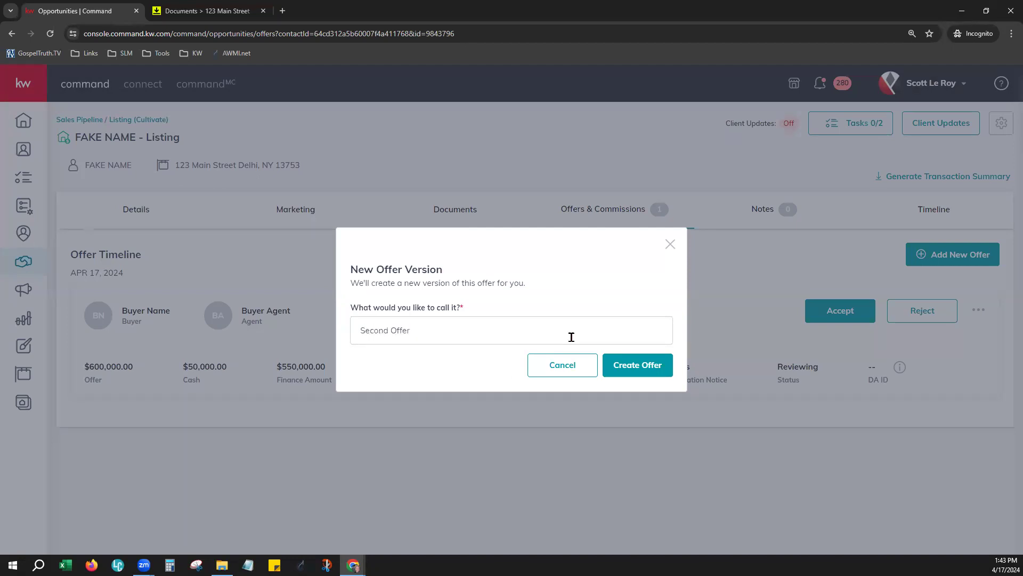
{"action": "left_click", "coordinate": [645, 374]}
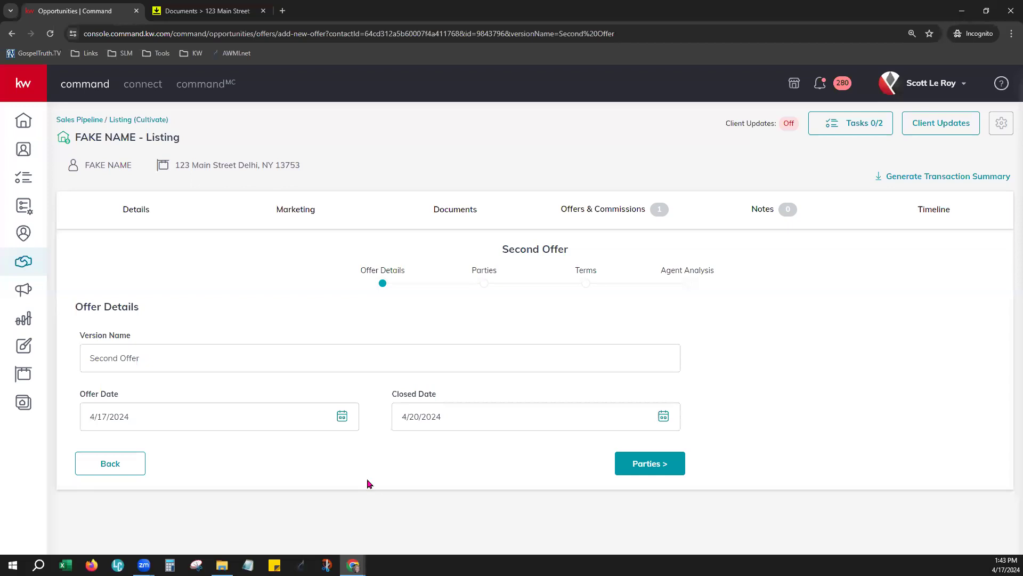
Step: Enter 'Buyer Name' as the buyer and 'Buyer Agent' as the buyer's agent
{"action": "left_click", "coordinate": [628, 468]}
{"action": "left_click", "coordinate": [328, 389]}
{"action": "type", "text": "Buyer Name"}
{"action": "key", "text": "Tab"}
{"action": "scroll", "coordinate": [386, 398], "scroll_direction": "down", "scroll_amount": 6}
{"action": "left_click", "coordinate": [141, 391]}
{"action": "type", "text": "Buyer Name"}
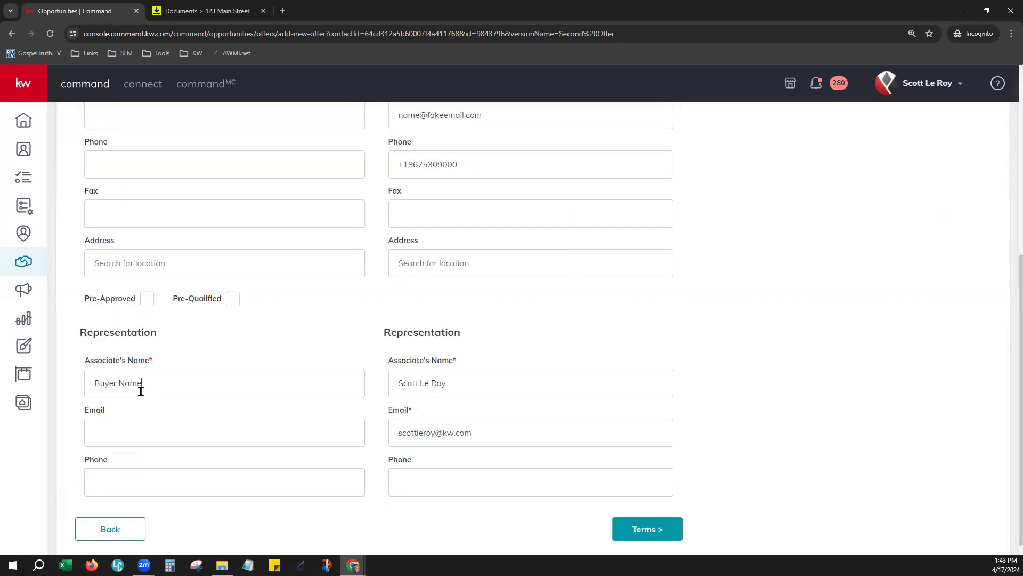
{"action": "double_click", "coordinate": [124, 382]}
{"action": "type", "text": "NA"}
{"action": "type", "text": "Agent"}
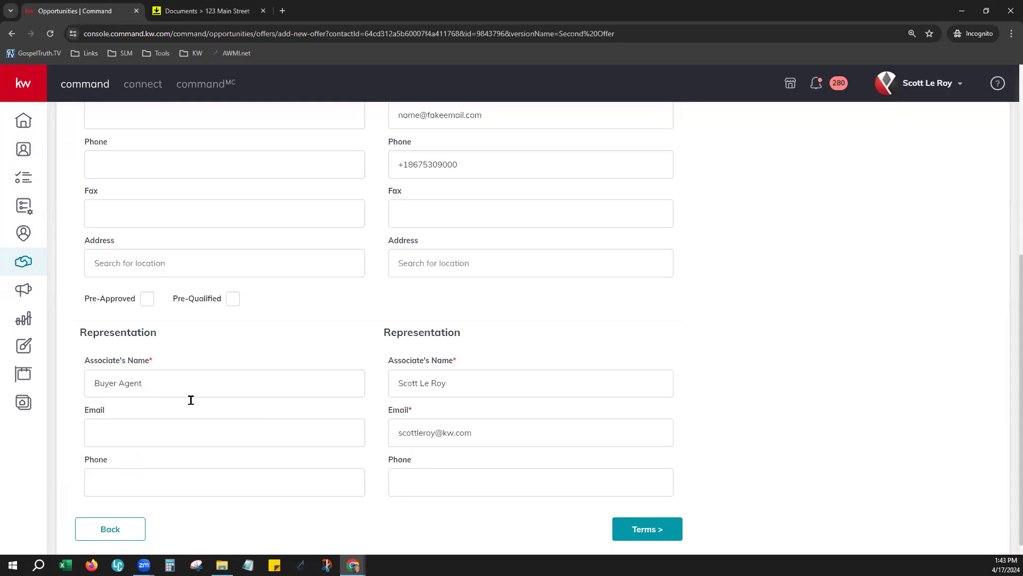
{"action": "left_click", "coordinate": [642, 528]}
Step: Set terms to 2500 cash and 500000 financed ($502,500), then save Second Offer
{"action": "left_click", "coordinate": [86, 164]}
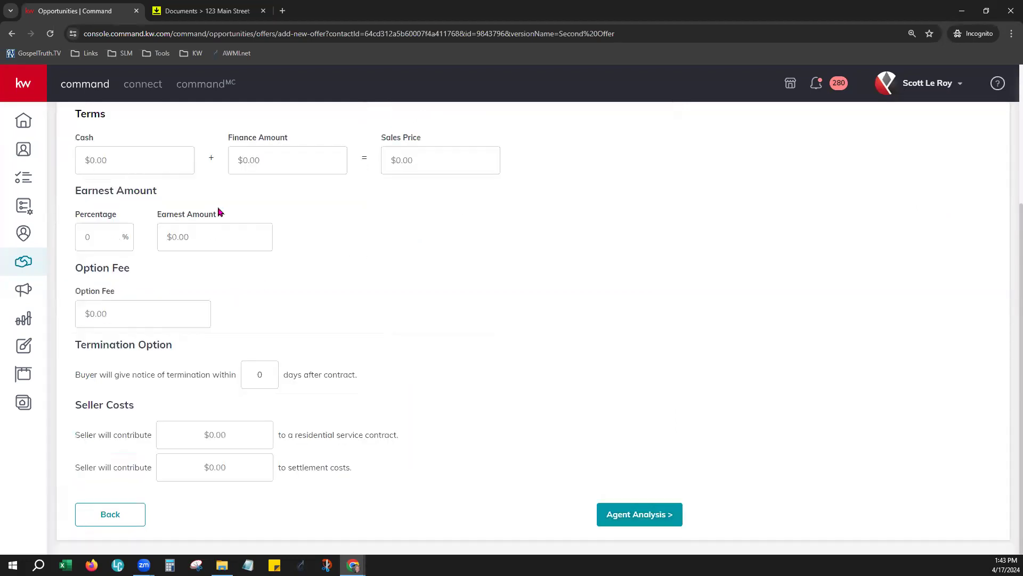
{"action": "type", "text": "25005000000.00"}
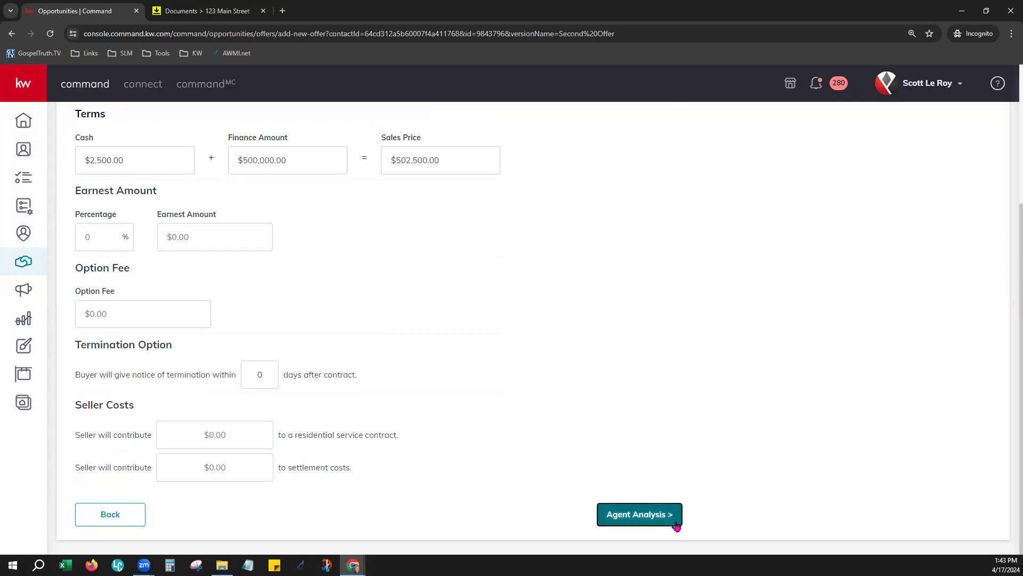
{"action": "left_click", "coordinate": [674, 519]}
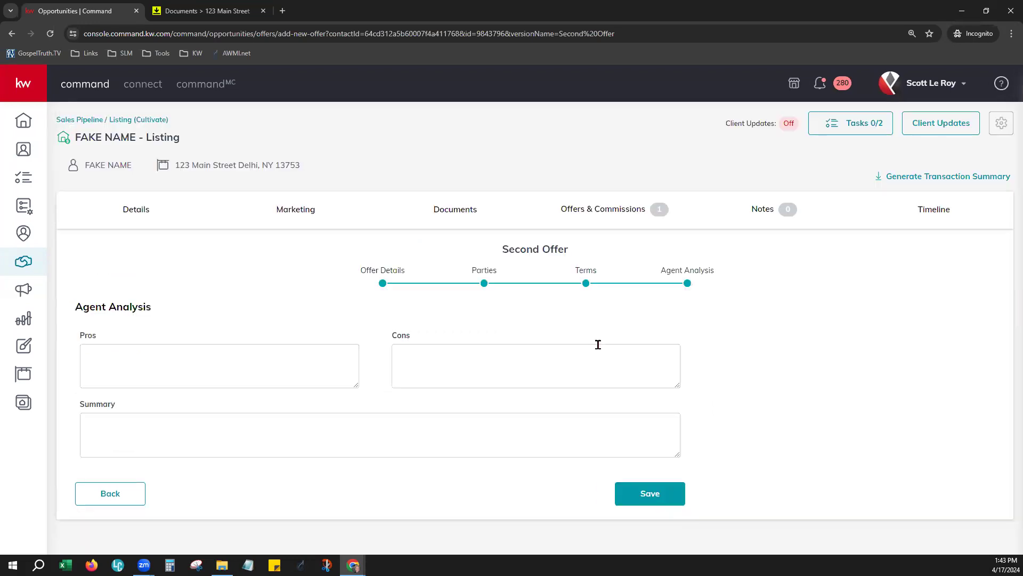
{"action": "left_click", "coordinate": [663, 494]}
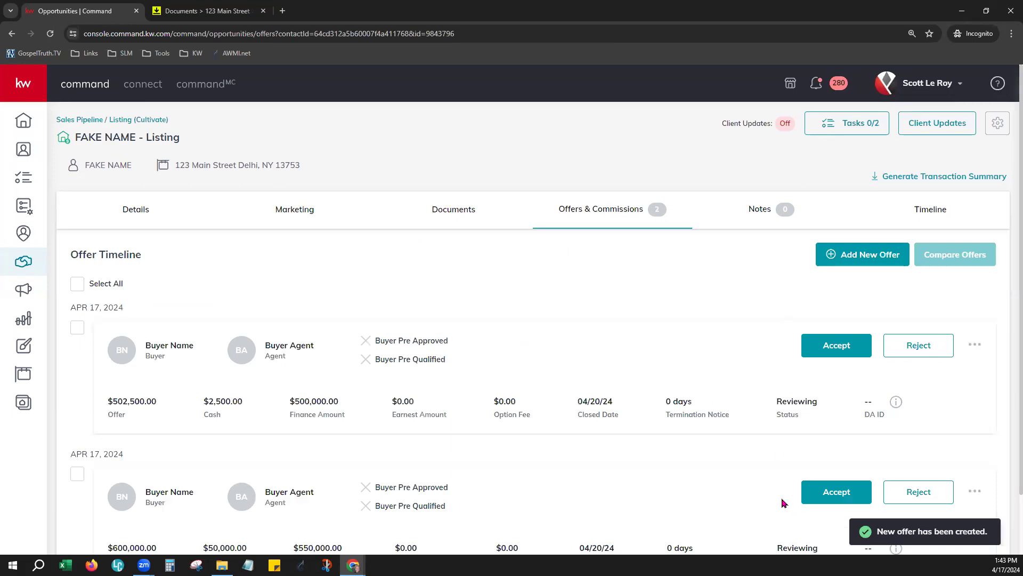
Step: Select both offers in the Offer Timeline and compare them side by side
{"action": "scroll", "coordinate": [669, 401], "scroll_direction": "down", "scroll_amount": 2}
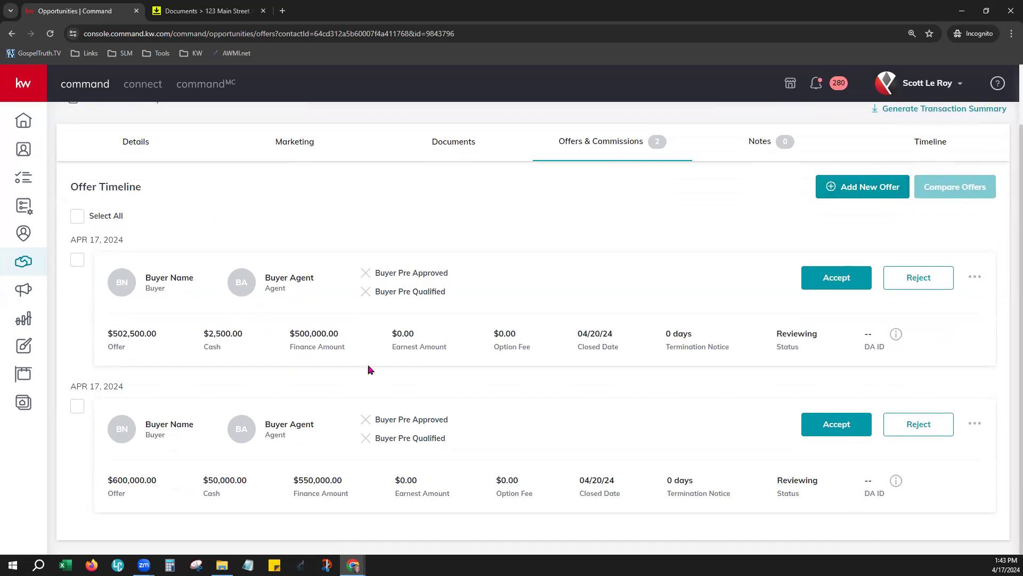
{"action": "left_click", "coordinate": [76, 217]}
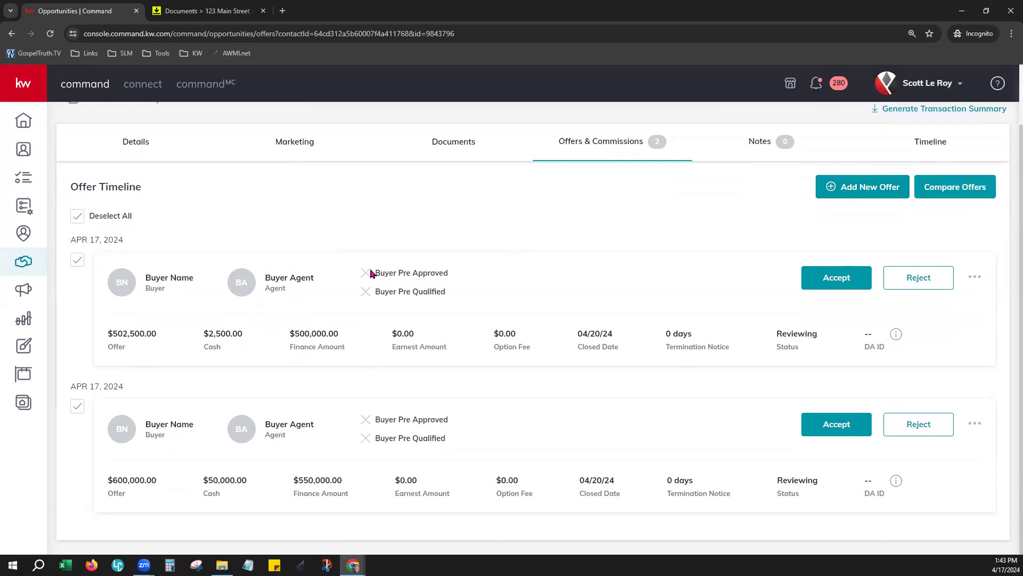
{"action": "left_click", "coordinate": [958, 186]}
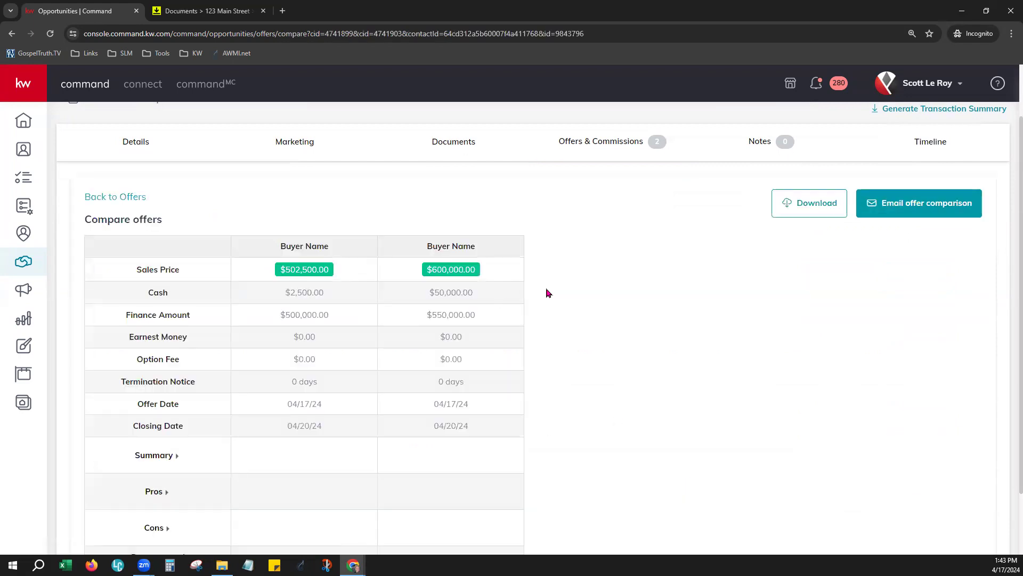
Step: Scroll through the $502,500 vs $600,000 comparison, then go back to the offers list
{"action": "scroll", "coordinate": [552, 290], "scroll_direction": "down", "scroll_amount": 1}
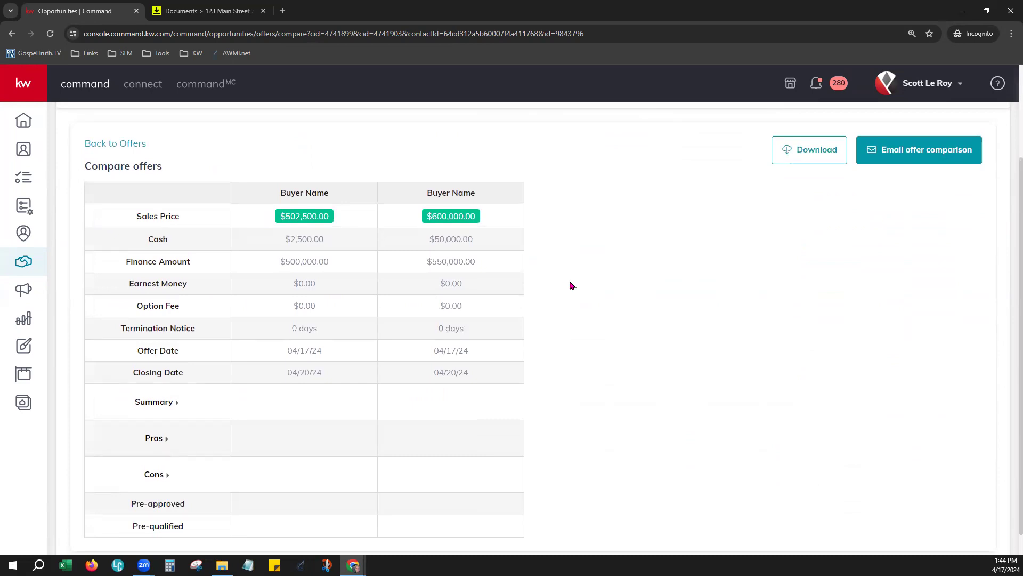
{"action": "scroll", "coordinate": [572, 286], "scroll_direction": "down", "scroll_amount": 1}
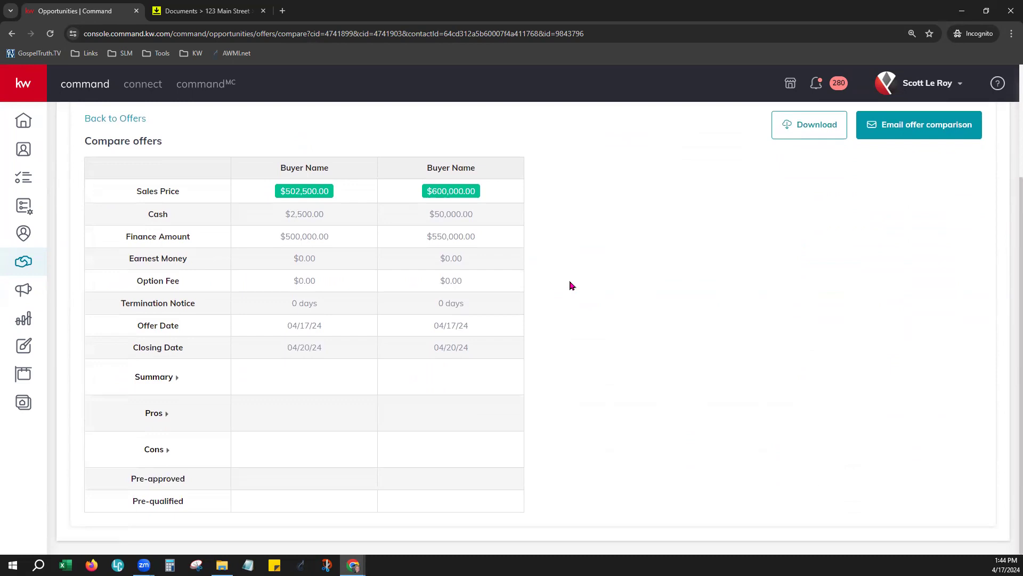
{"action": "scroll", "coordinate": [571, 286], "scroll_direction": "up", "scroll_amount": 1}
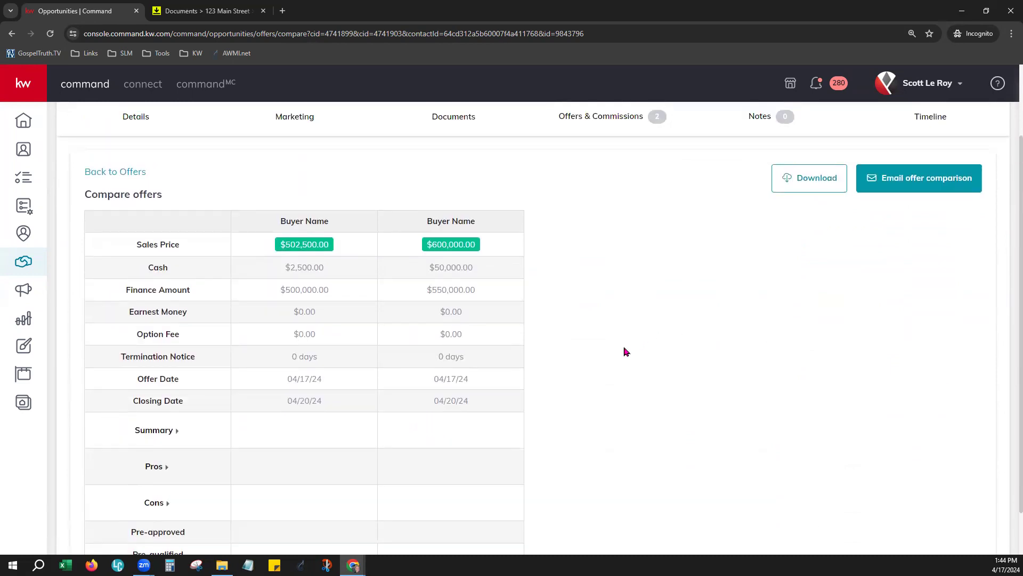
{"action": "scroll", "coordinate": [625, 351], "scroll_direction": "up", "scroll_amount": 1}
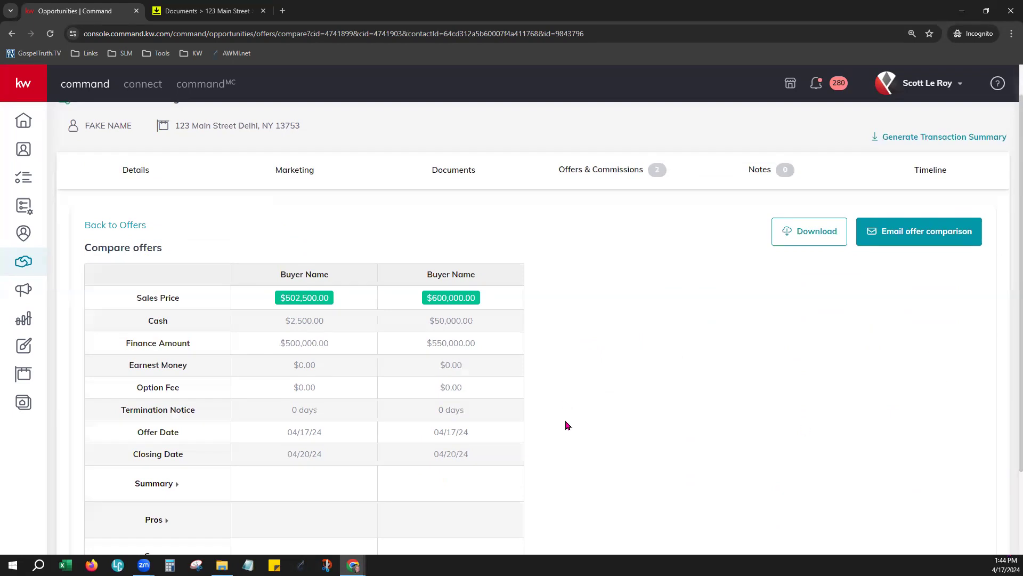
{"action": "scroll", "coordinate": [567, 425], "scroll_direction": "down", "scroll_amount": 2}
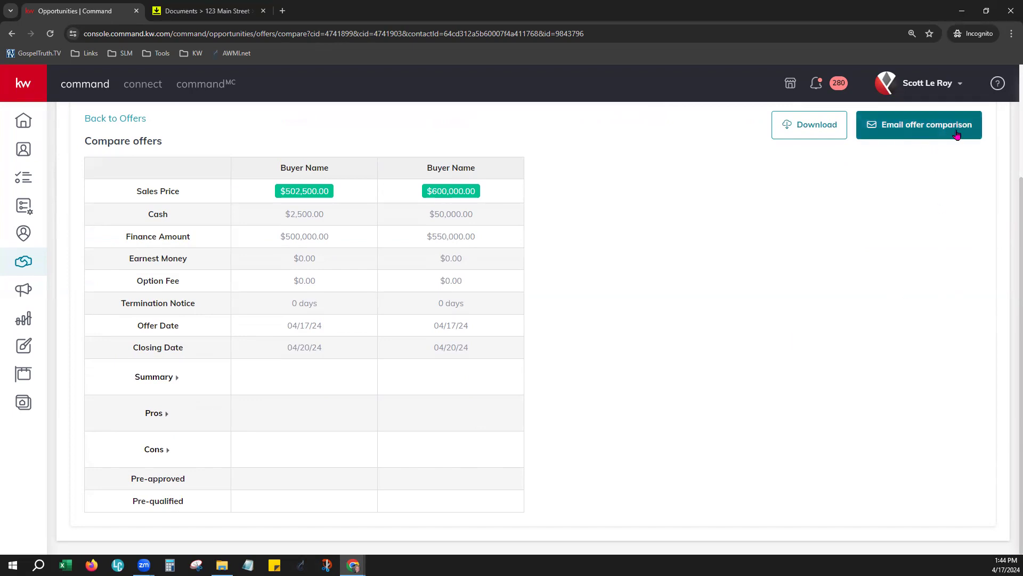
{"action": "scroll", "coordinate": [815, 368], "scroll_direction": "up", "scroll_amount": 2}
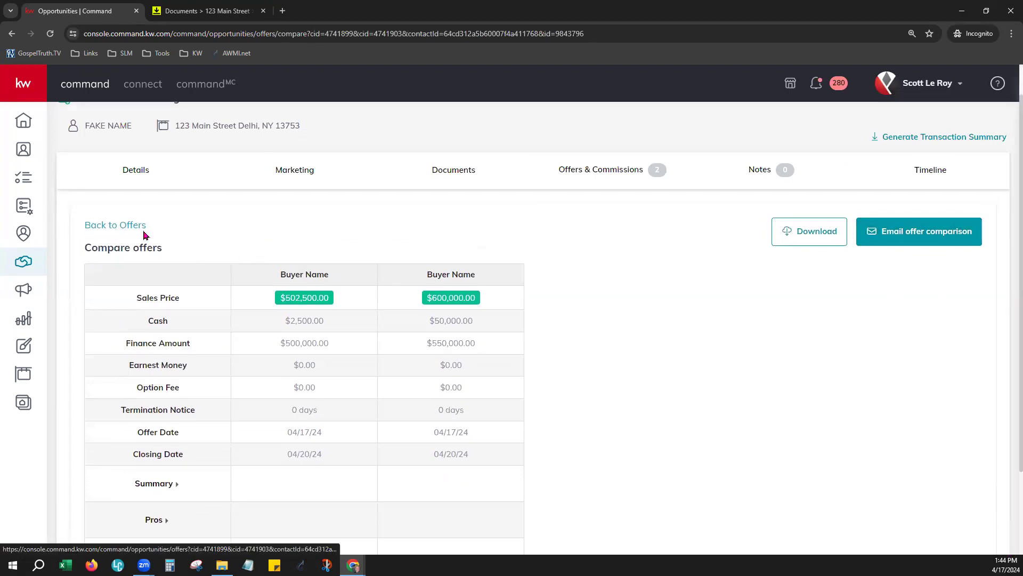
{"action": "left_click", "coordinate": [122, 233]}
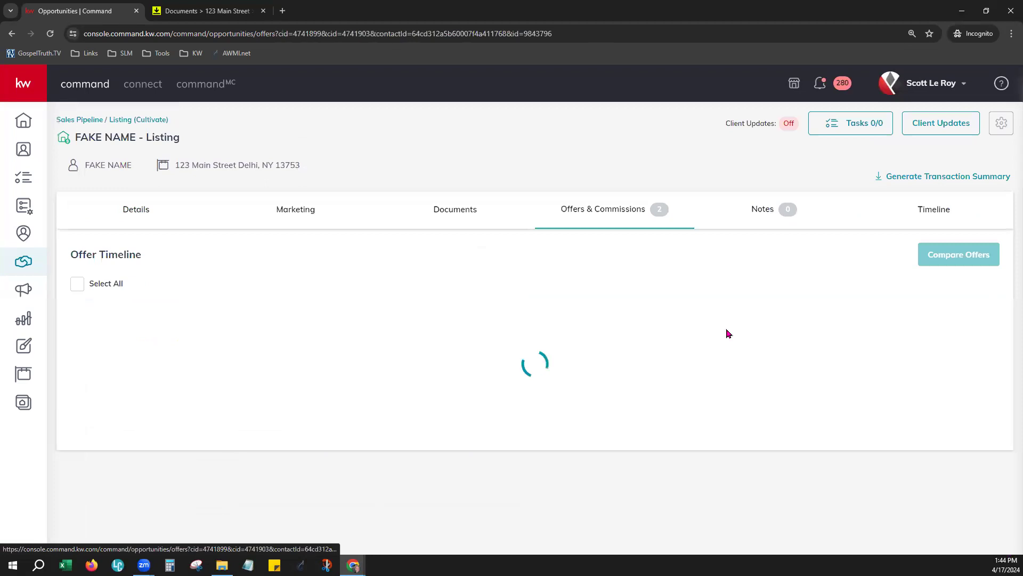
Step: Choose Send Offer from the $502,500 offer's actions menu
{"action": "scroll", "coordinate": [660, 363], "scroll_direction": "down", "scroll_amount": 2}
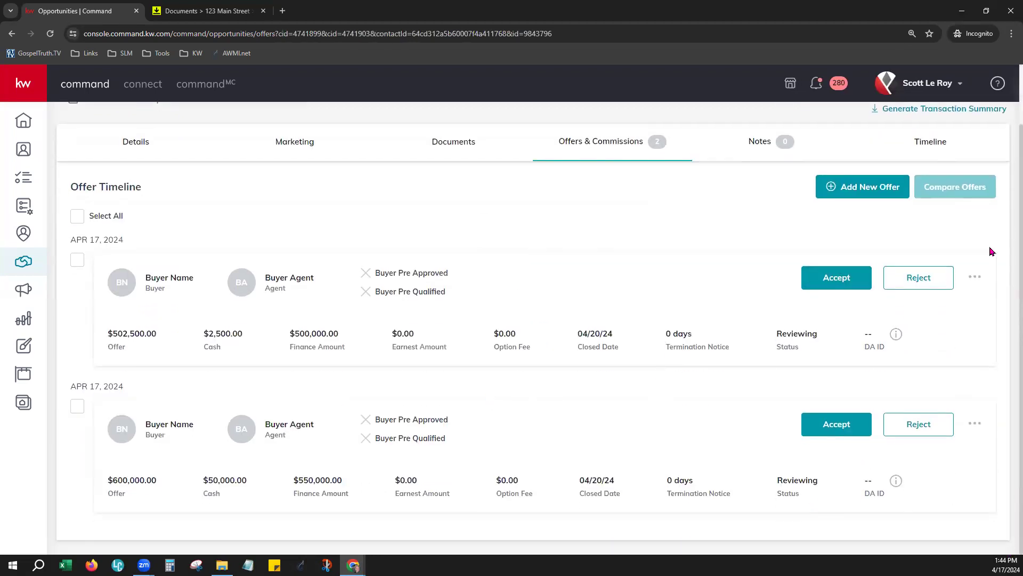
{"action": "left_click", "coordinate": [977, 280]}
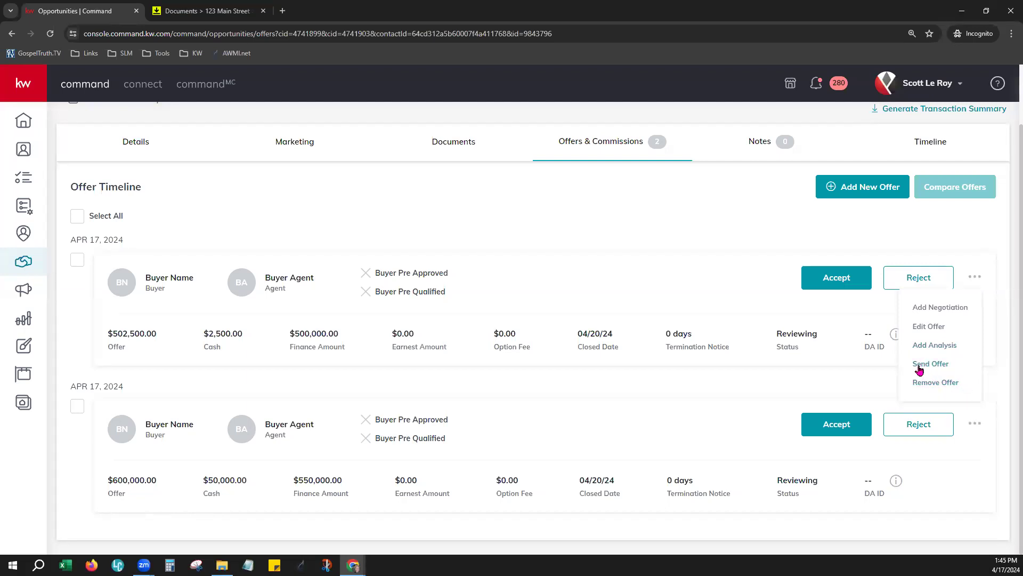
{"action": "left_click", "coordinate": [932, 366]}
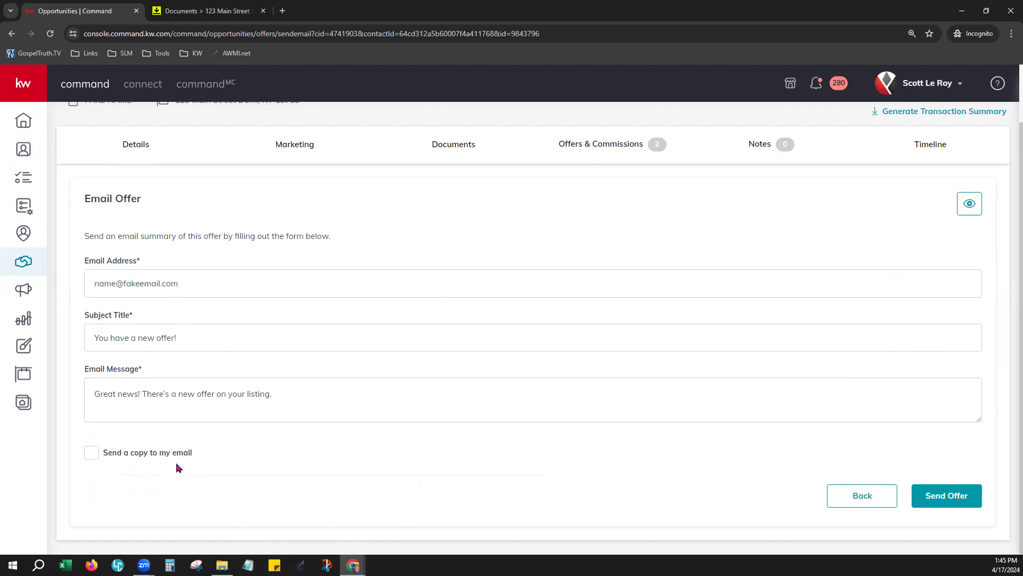
{"action": "left_click", "coordinate": [970, 203]}
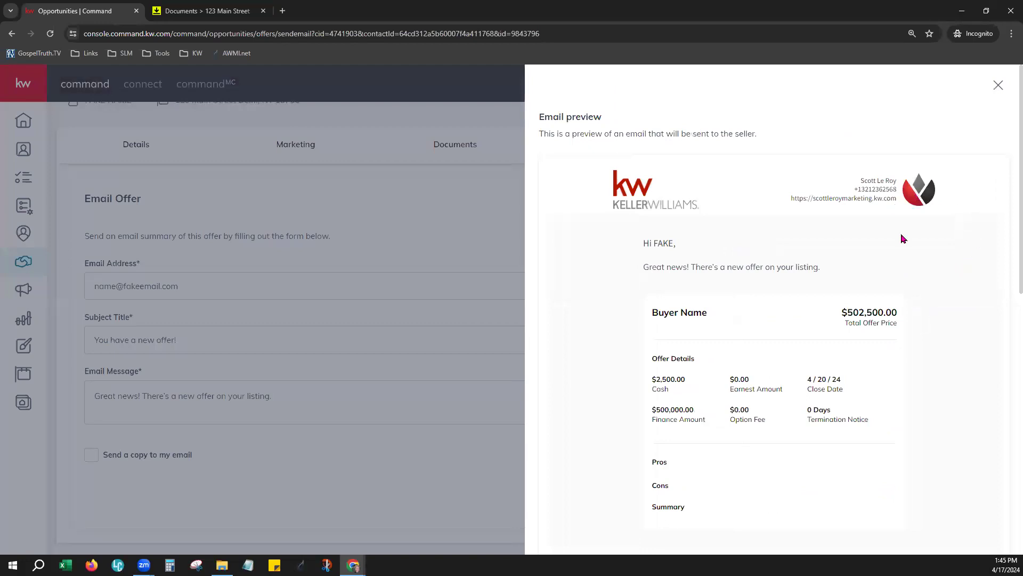
{"action": "scroll", "coordinate": [943, 299], "scroll_direction": "down", "scroll_amount": 3}
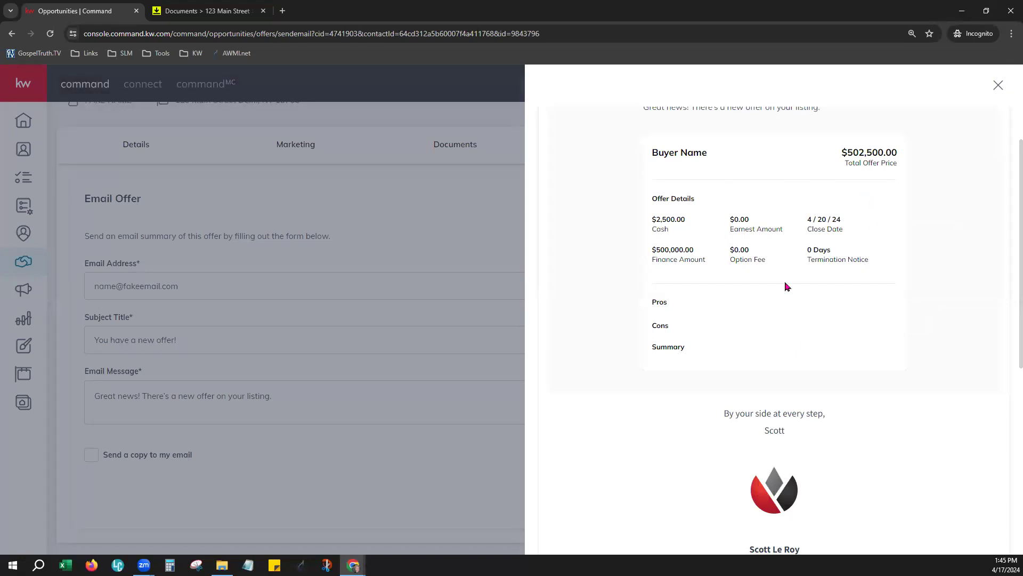
{"action": "left_click_drag", "start_coordinate": [650, 299], "coordinate": [687, 347]}
{"action": "left_click", "coordinate": [754, 341]}
{"action": "scroll", "coordinate": [922, 390], "scroll_direction": "down", "scroll_amount": 5}
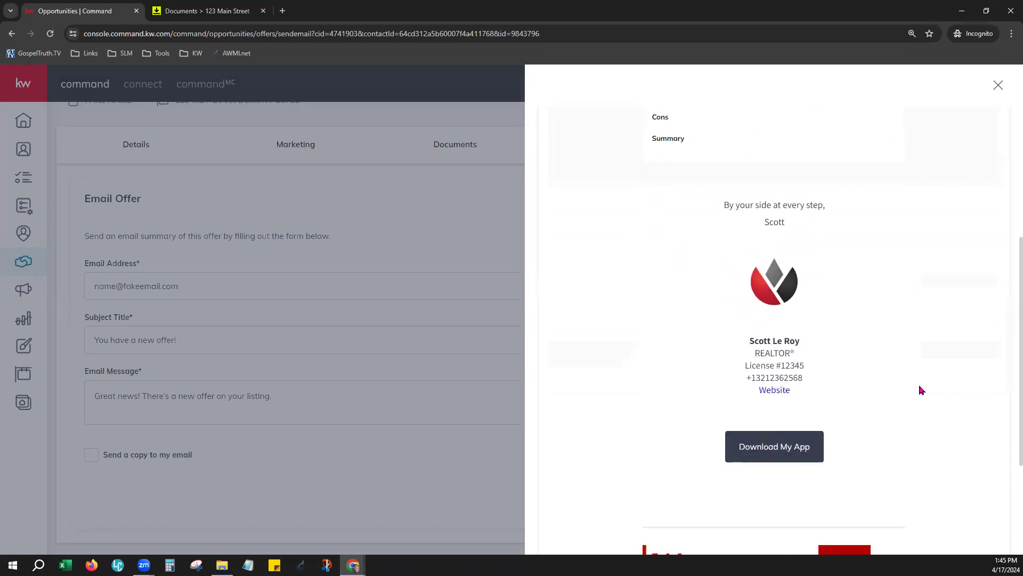
{"action": "scroll", "coordinate": [922, 390], "scroll_direction": "down", "scroll_amount": 3}
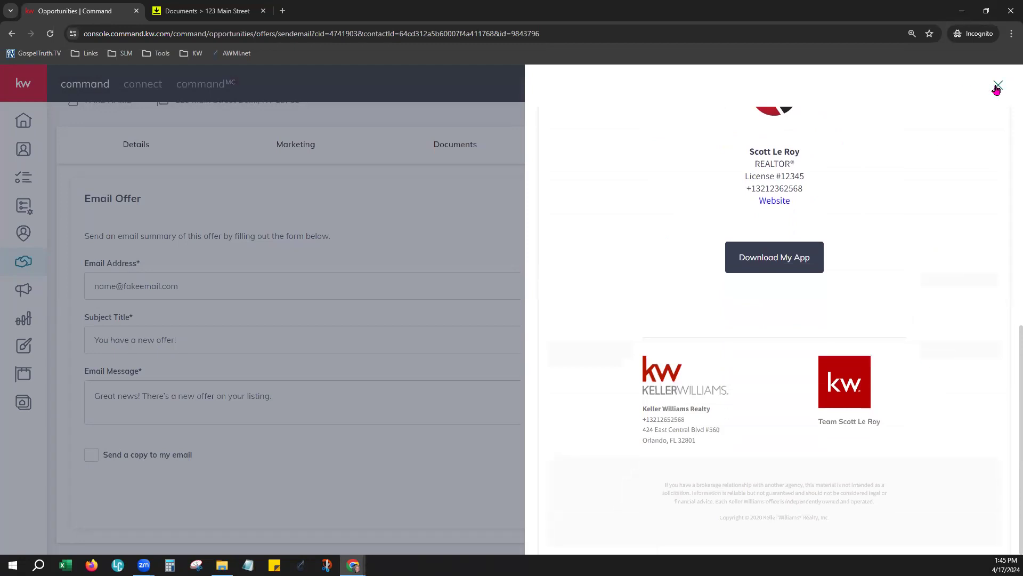
{"action": "left_click", "coordinate": [997, 87]}
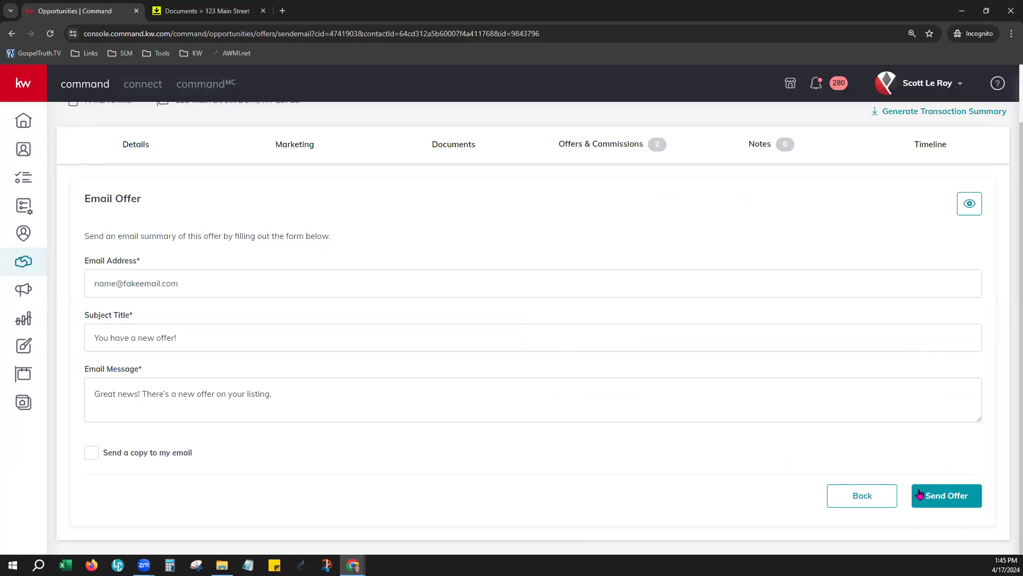
Step: Accept the $600,000 offer with its $550,000 finance amount; the $502,500 offer stays Reviewing
{"action": "left_click", "coordinate": [861, 501]}
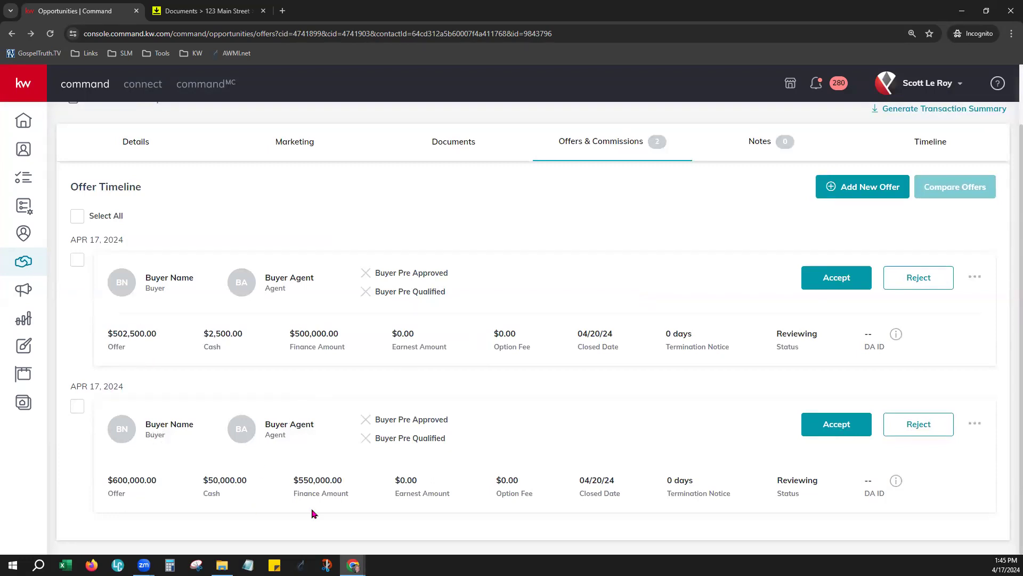
{"action": "left_click_drag", "start_coordinate": [292, 481], "coordinate": [367, 485]}
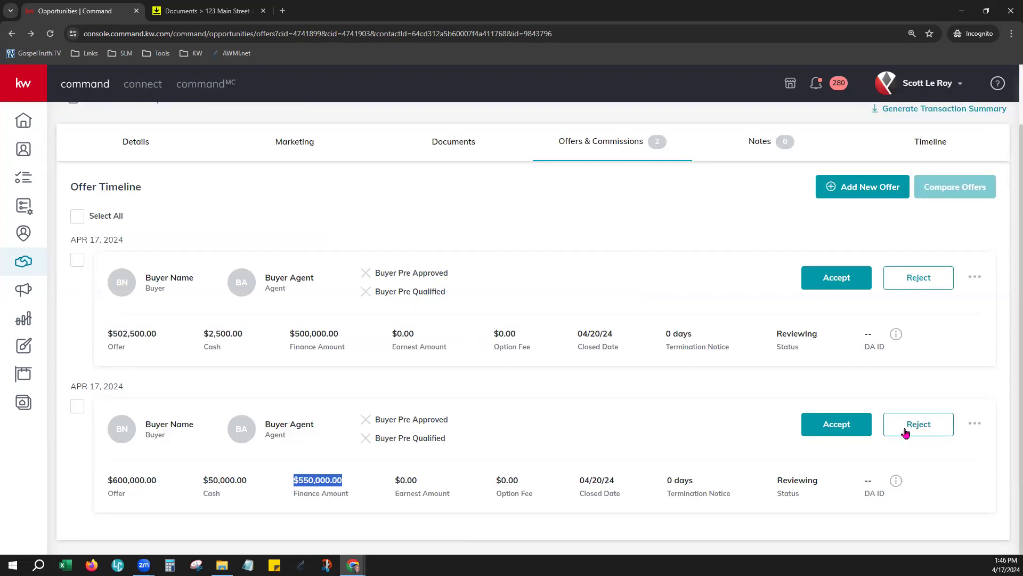
{"action": "left_click", "coordinate": [851, 416]}
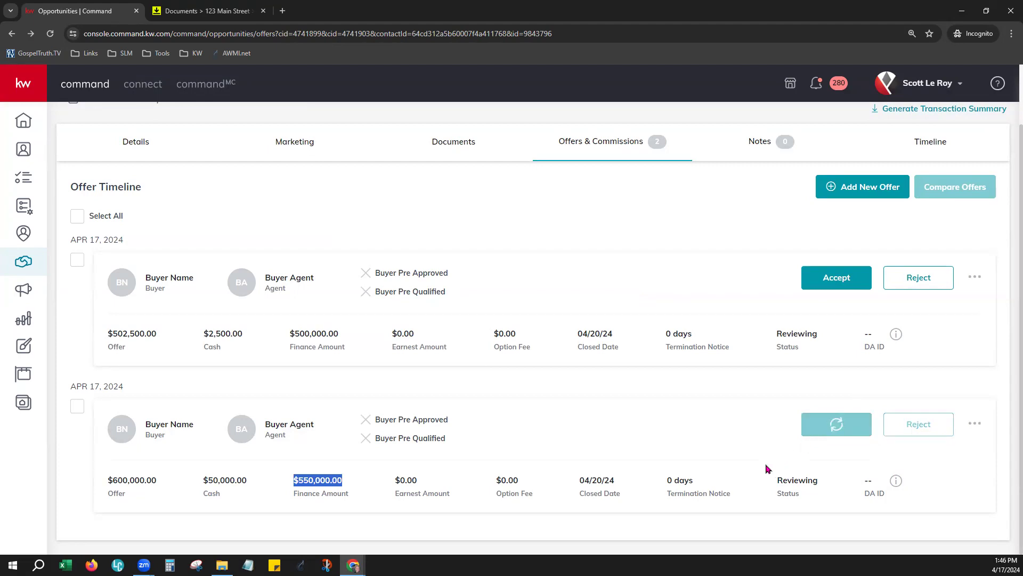
{"action": "scroll", "coordinate": [688, 378], "scroll_direction": "down", "scroll_amount": 1}
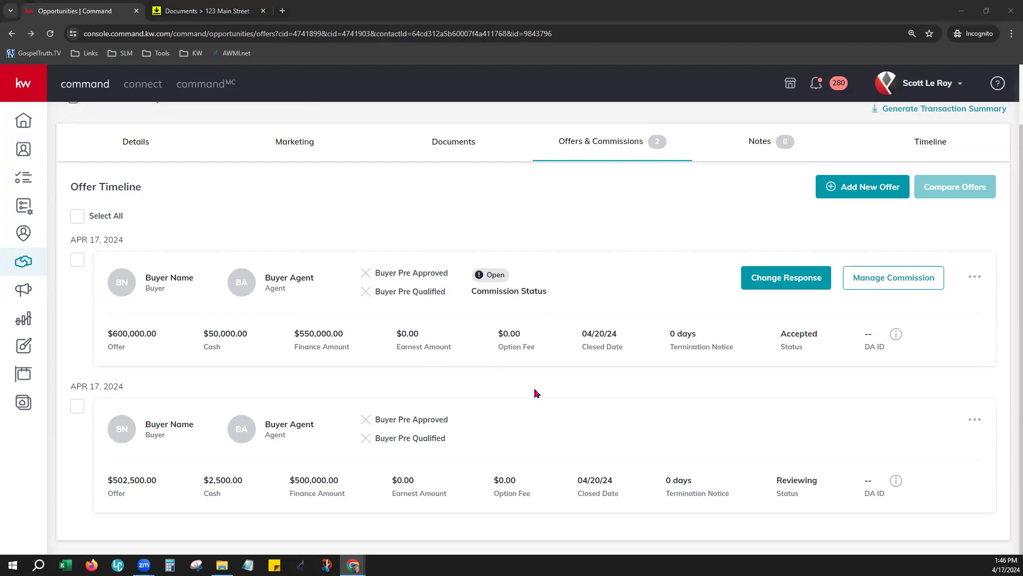
{"action": "left_click", "coordinate": [974, 277]}
Step: Preview the $600,000 offer email with subject 'You have a new offer!', then close the preview
{"action": "left_click", "coordinate": [940, 345]}
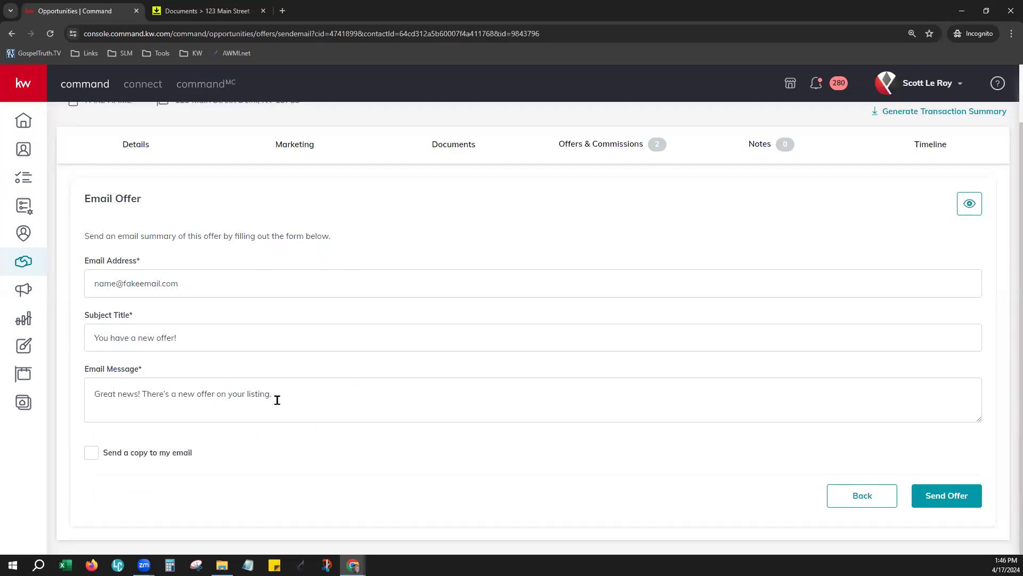
{"action": "left_click", "coordinate": [969, 200]}
{"action": "scroll", "coordinate": [915, 370], "scroll_direction": "down", "scroll_amount": 10}
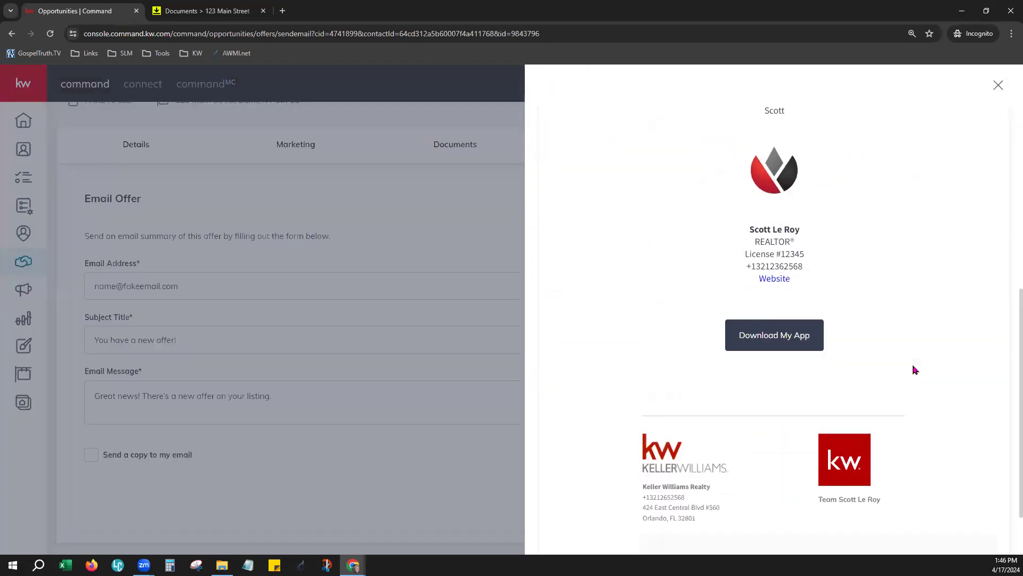
{"action": "scroll", "coordinate": [915, 369], "scroll_direction": "down", "scroll_amount": 2}
{"action": "scroll", "coordinate": [914, 370], "scroll_direction": "up", "scroll_amount": 10}
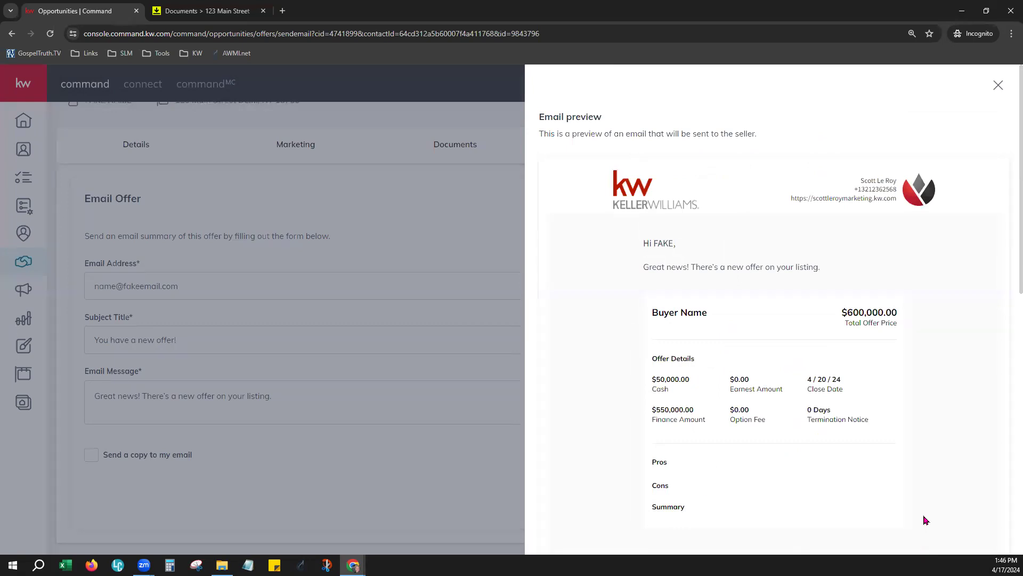
{"action": "scroll", "coordinate": [925, 519], "scroll_direction": "down", "scroll_amount": 1}
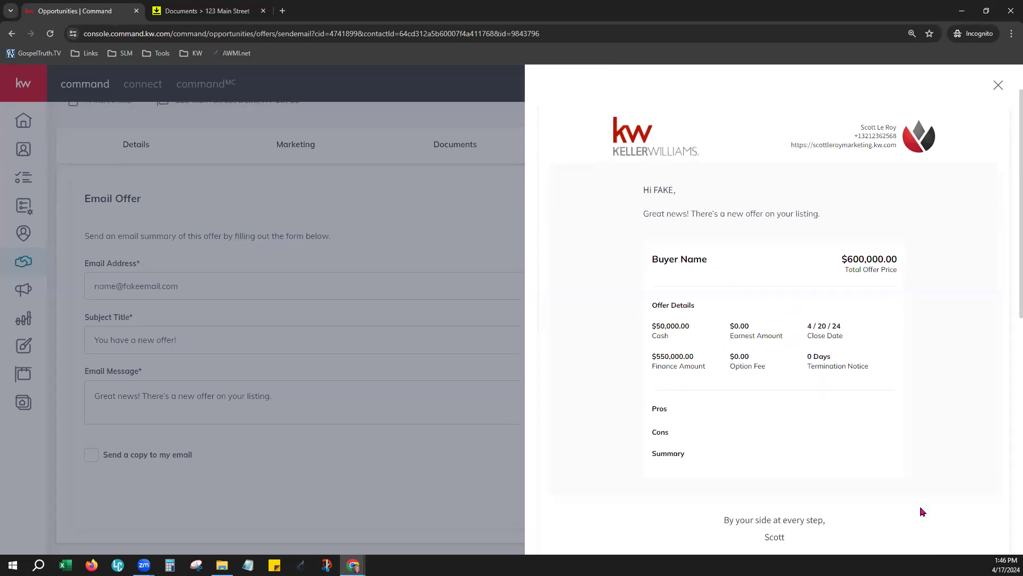
{"action": "scroll", "coordinate": [923, 512], "scroll_direction": "down", "scroll_amount": 1}
{"action": "scroll", "coordinate": [924, 509], "scroll_direction": "down", "scroll_amount": 8}
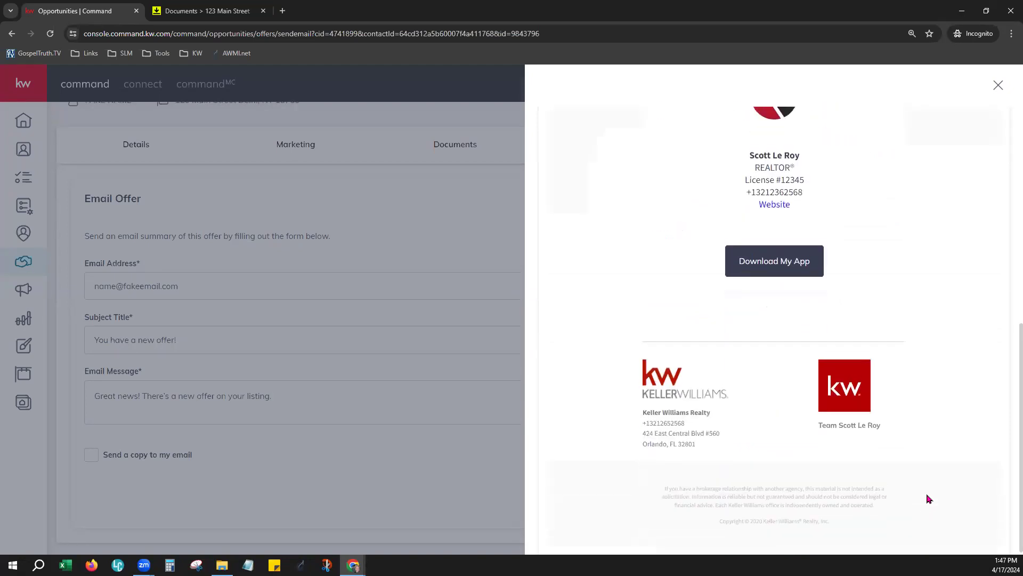
{"action": "scroll", "coordinate": [925, 498], "scroll_direction": "up", "scroll_amount": 12}
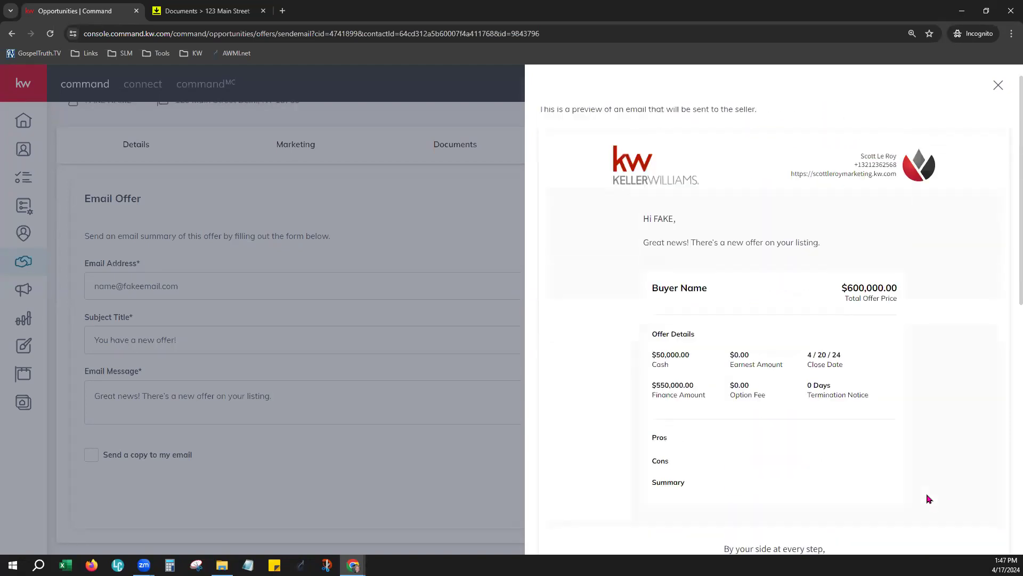
{"action": "left_click", "coordinate": [999, 86]}
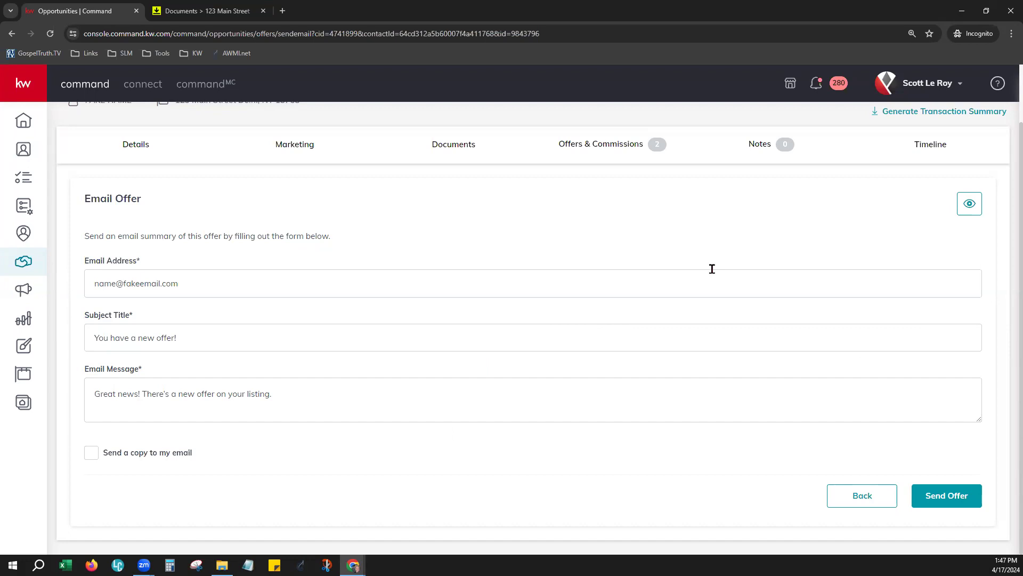
Step: Review the $600,000 offer's commission: $24,000 total, $8,640 to office, $15,360 to agent
{"action": "left_click", "coordinate": [894, 497]}
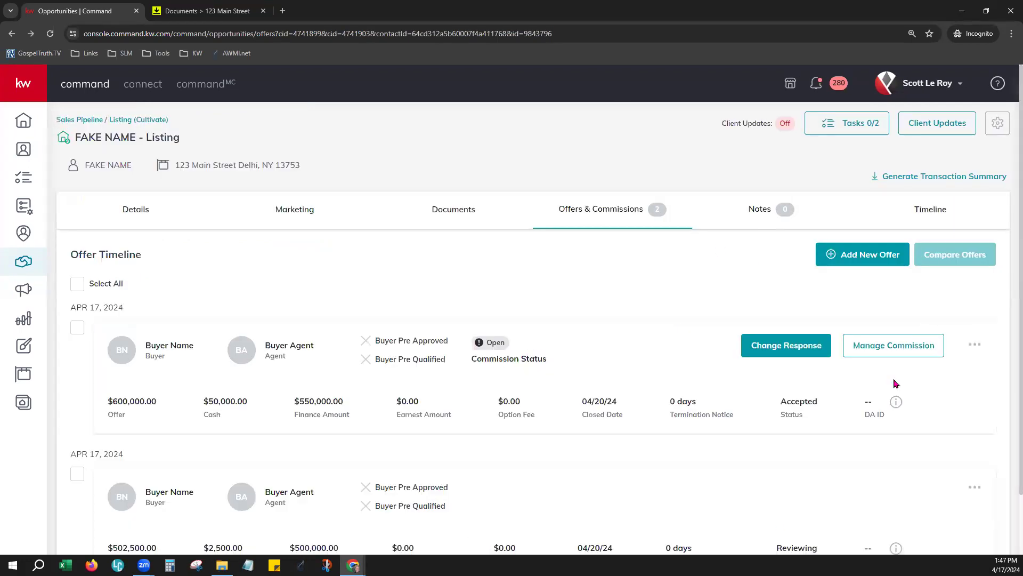
{"action": "scroll", "coordinate": [890, 366], "scroll_direction": "down", "scroll_amount": 2}
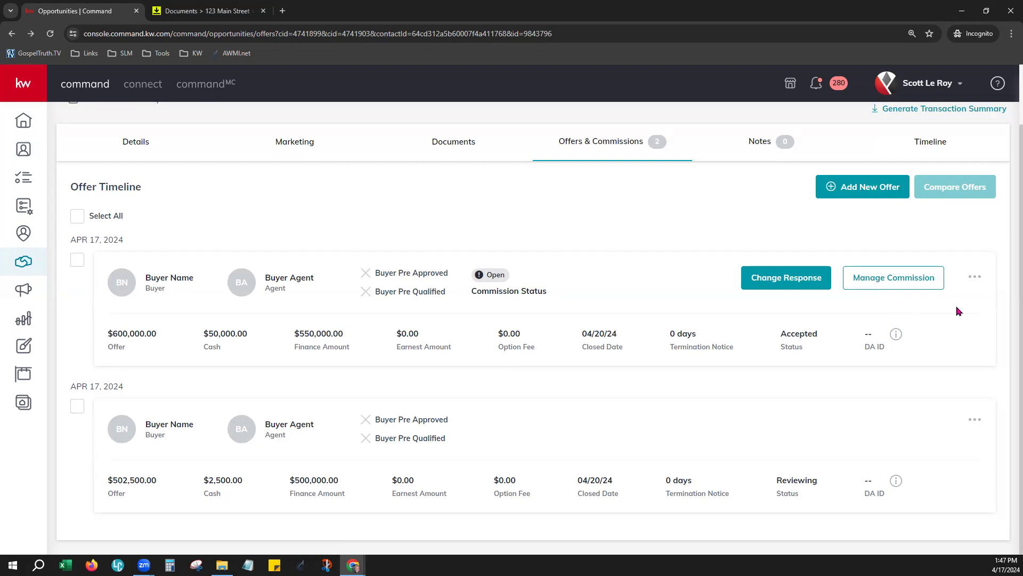
{"action": "left_click", "coordinate": [879, 283]}
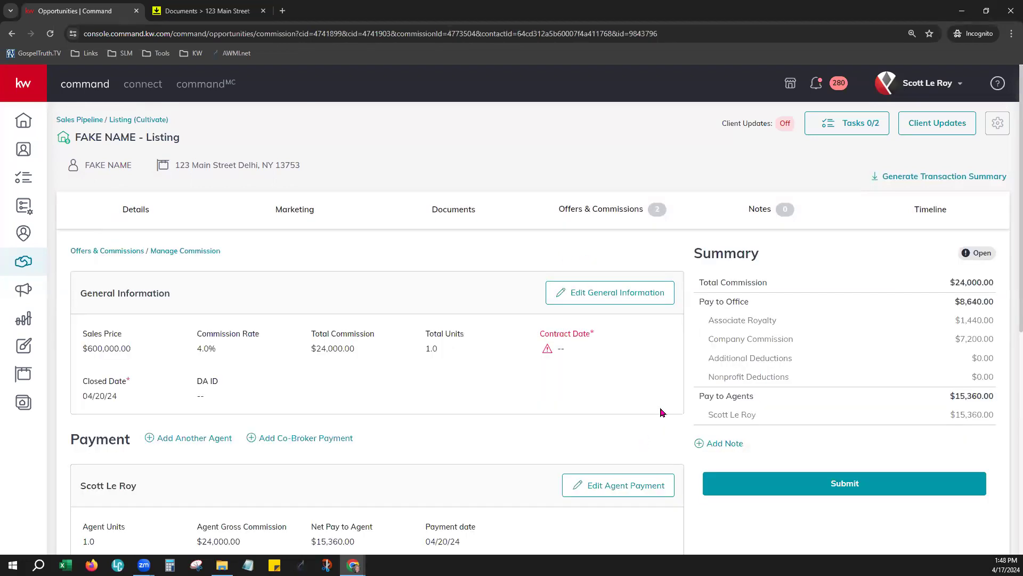
{"action": "scroll", "coordinate": [661, 412], "scroll_direction": "down", "scroll_amount": 1}
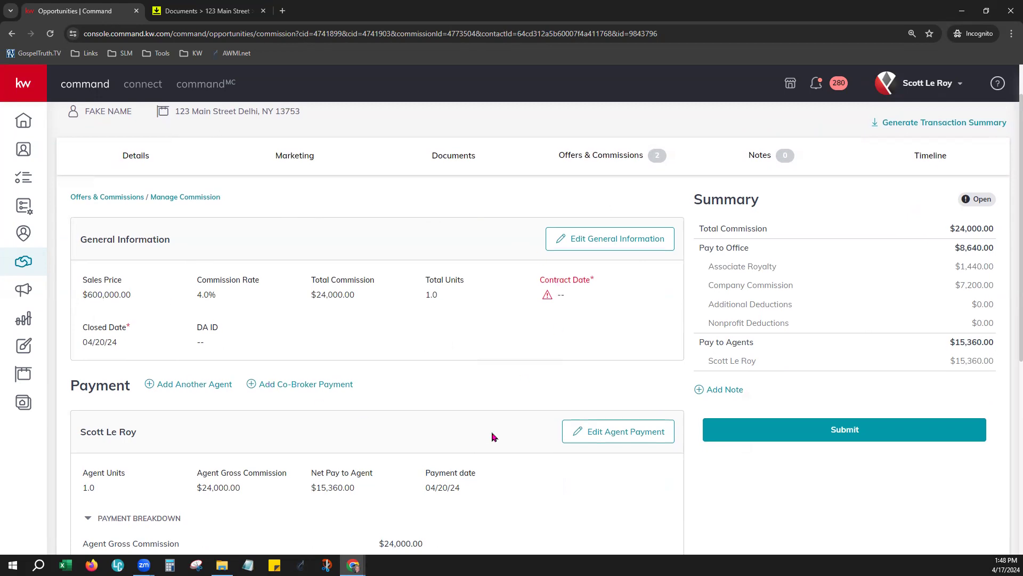
{"action": "scroll", "coordinate": [491, 434], "scroll_direction": "down", "scroll_amount": 3}
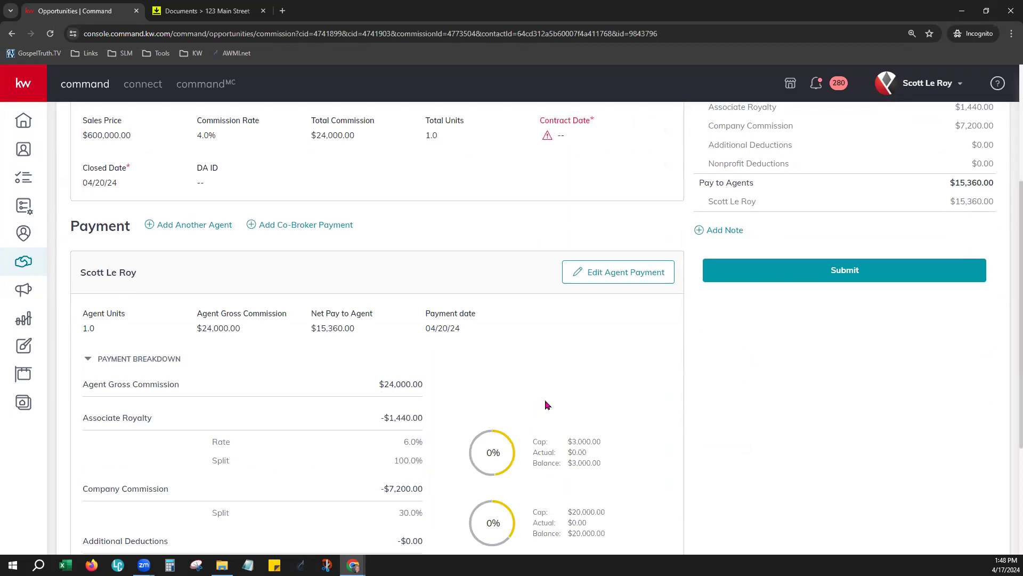
{"action": "scroll", "coordinate": [547, 404], "scroll_direction": "up", "scroll_amount": 2}
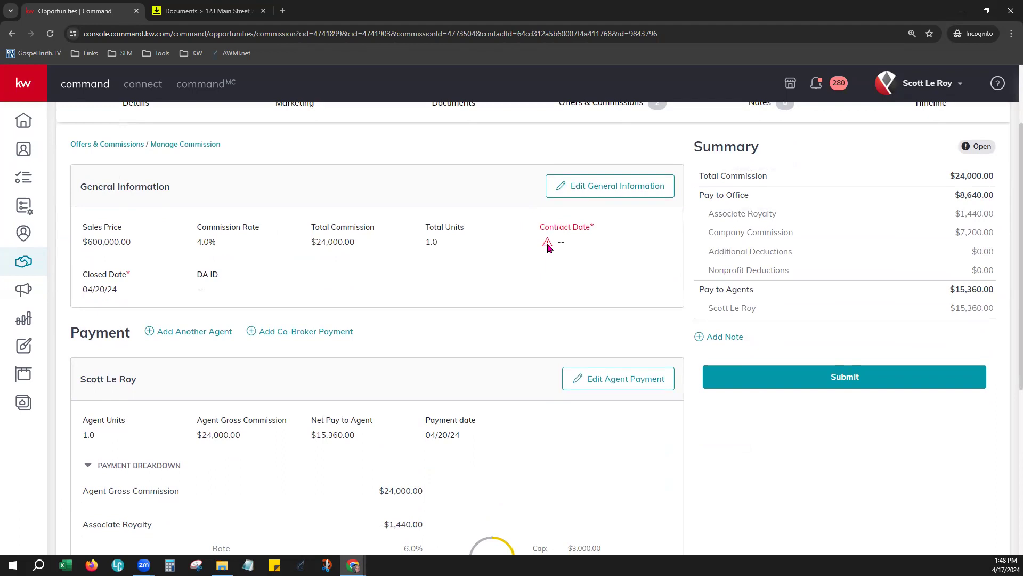
{"action": "scroll", "coordinate": [610, 345], "scroll_direction": "up", "scroll_amount": 1}
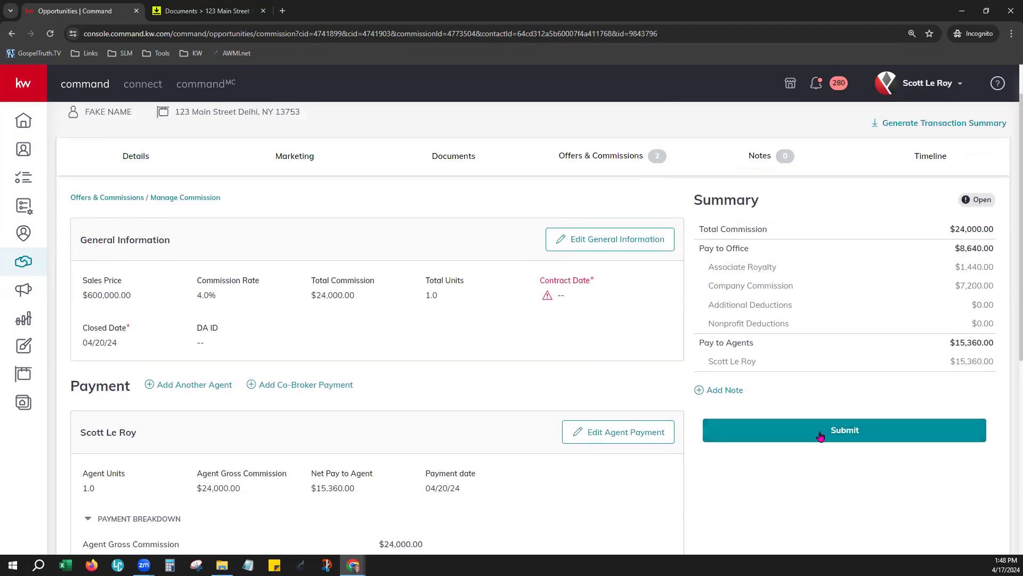
Step: Set the commission's contract date to 04/17/24 and save the general information
{"action": "left_click", "coordinate": [578, 250]}
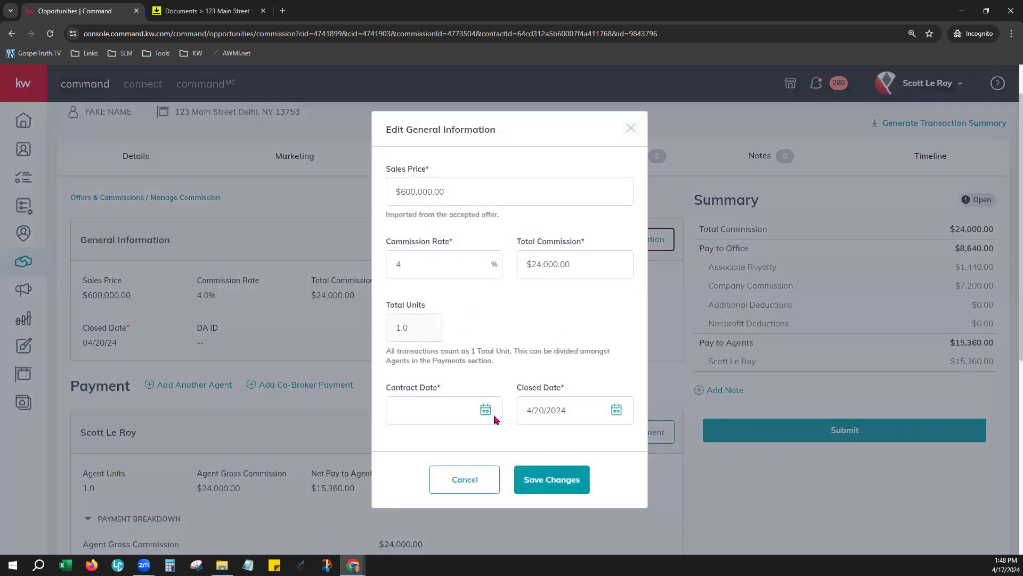
{"action": "left_click", "coordinate": [486, 409]}
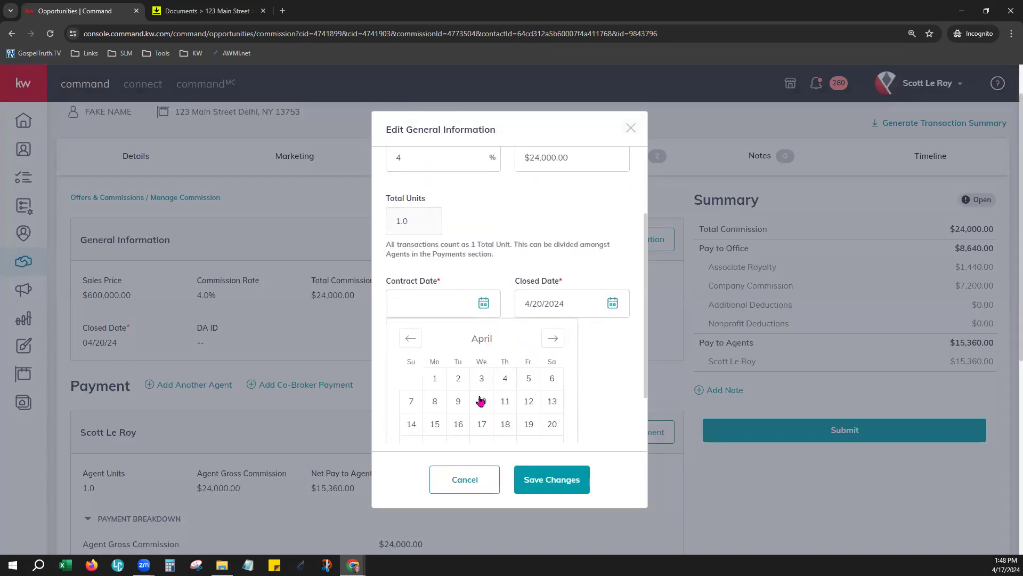
{"action": "scroll", "coordinate": [506, 389], "scroll_direction": "down", "scroll_amount": 1}
{"action": "left_click", "coordinate": [476, 355]}
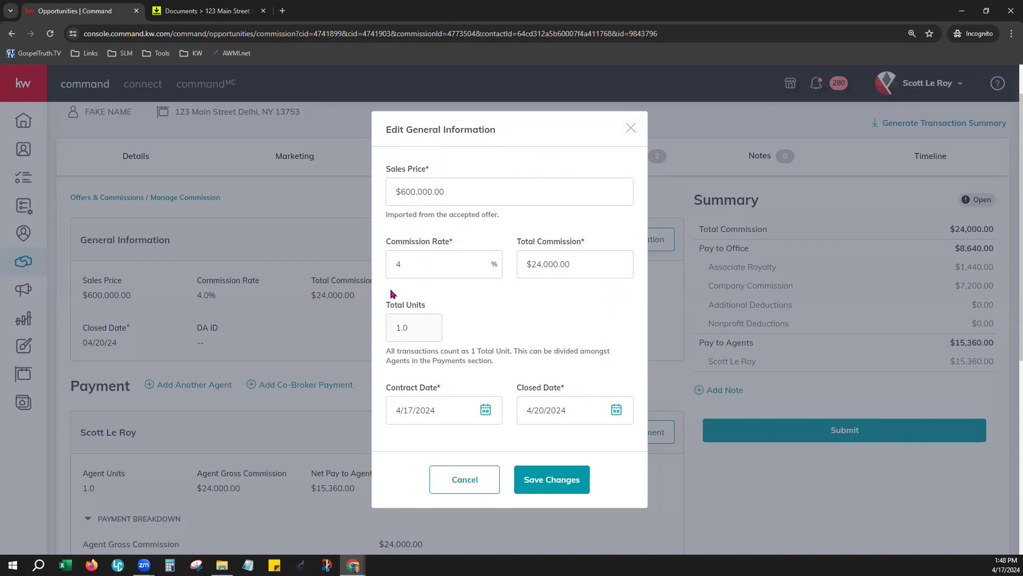
{"action": "scroll", "coordinate": [397, 415], "scroll_direction": "down", "scroll_amount": 2}
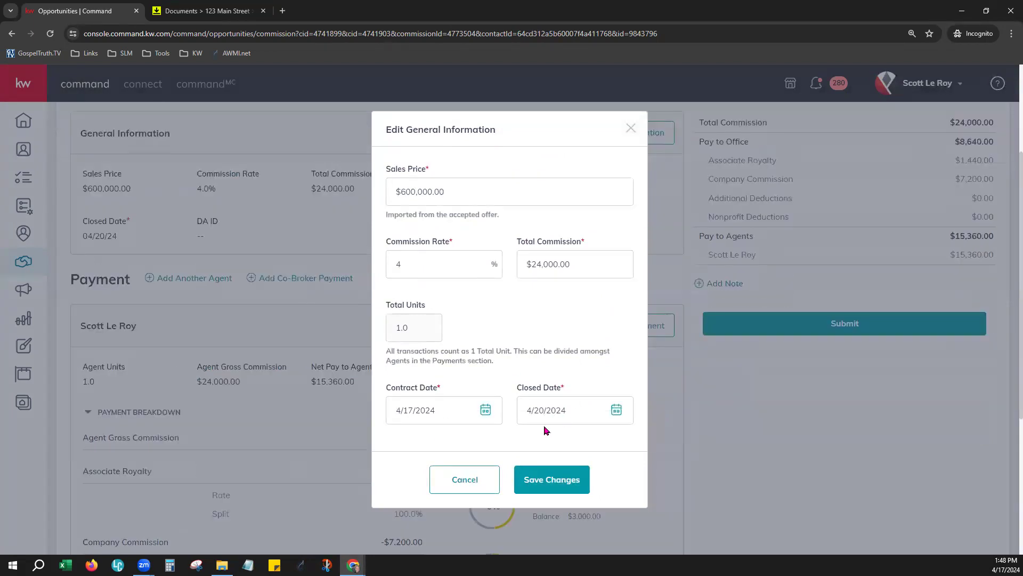
{"action": "left_click", "coordinate": [568, 480]}
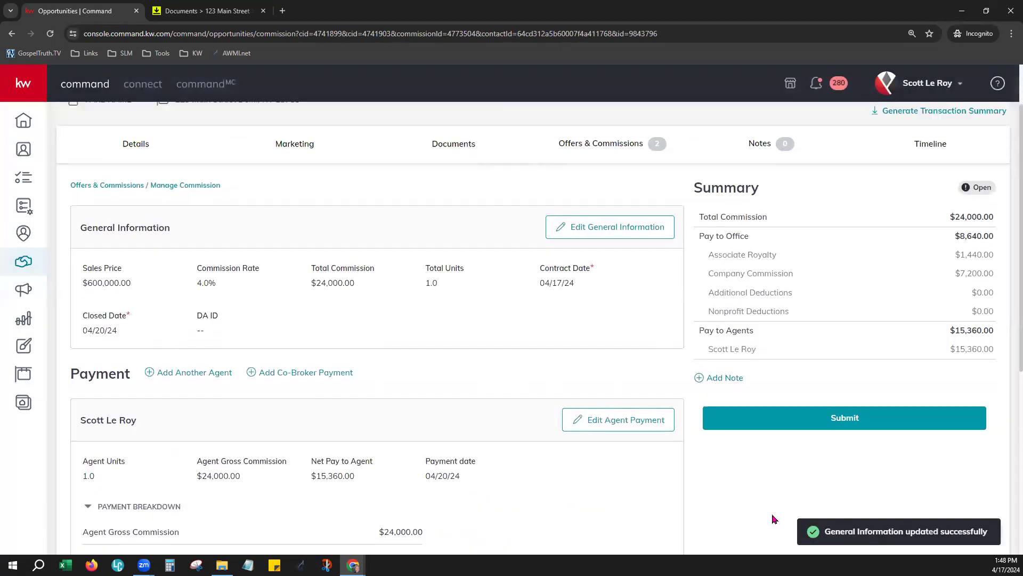
{"action": "scroll", "coordinate": [608, 503], "scroll_direction": "down", "scroll_amount": 1}
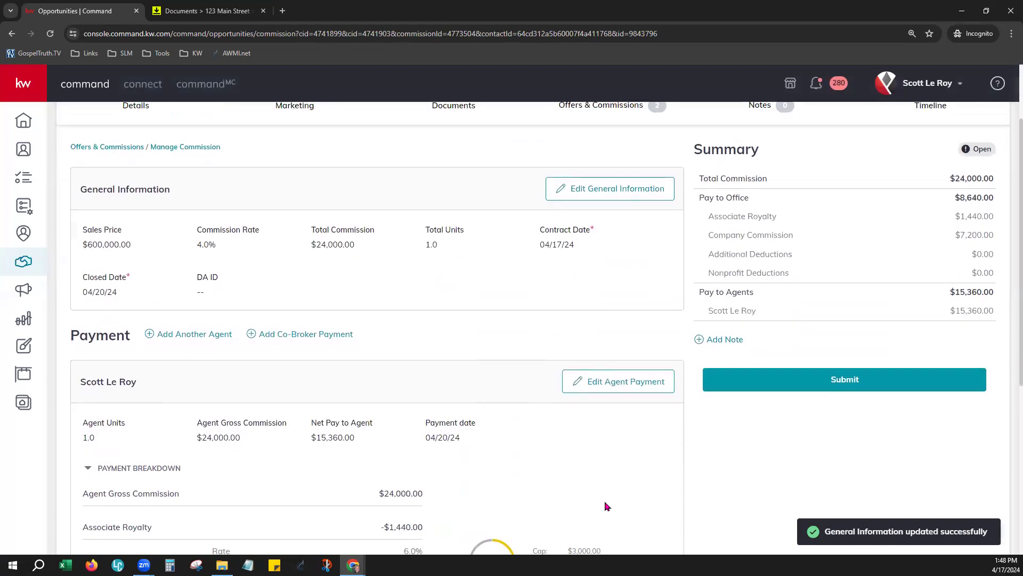
{"action": "scroll", "coordinate": [608, 492], "scroll_direction": "down", "scroll_amount": 3}
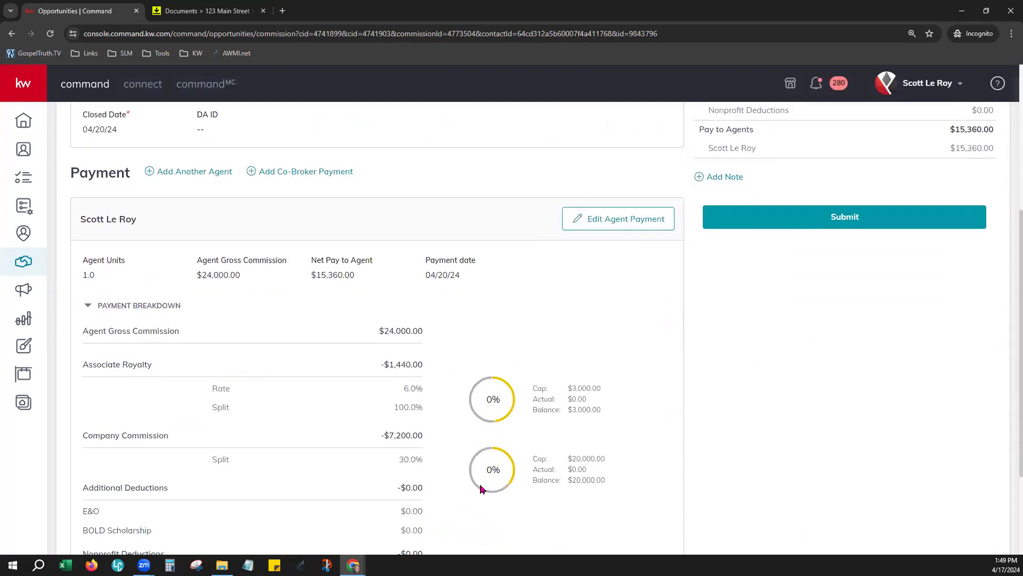
{"action": "scroll", "coordinate": [481, 473], "scroll_direction": "down", "scroll_amount": 3}
{"action": "scroll", "coordinate": [475, 450], "scroll_direction": "up", "scroll_amount": 3}
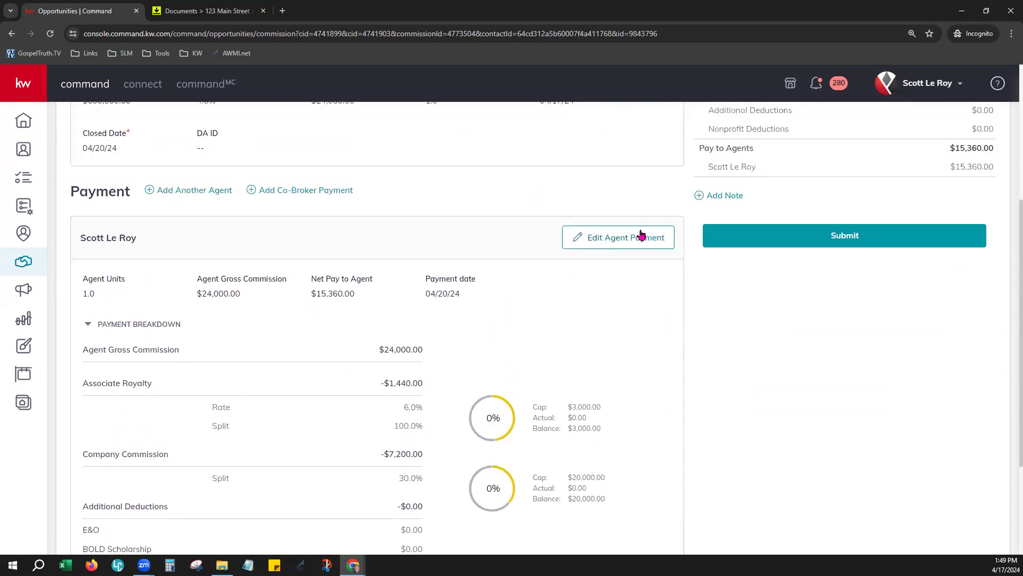
{"action": "left_click", "coordinate": [600, 239]}
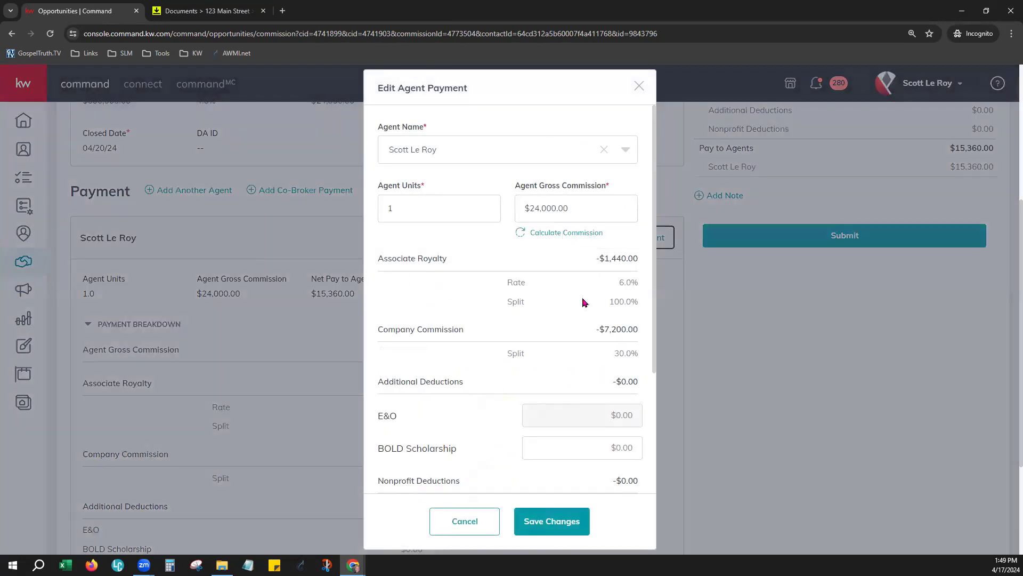
{"action": "scroll", "coordinate": [541, 382], "scroll_direction": "down", "scroll_amount": 2}
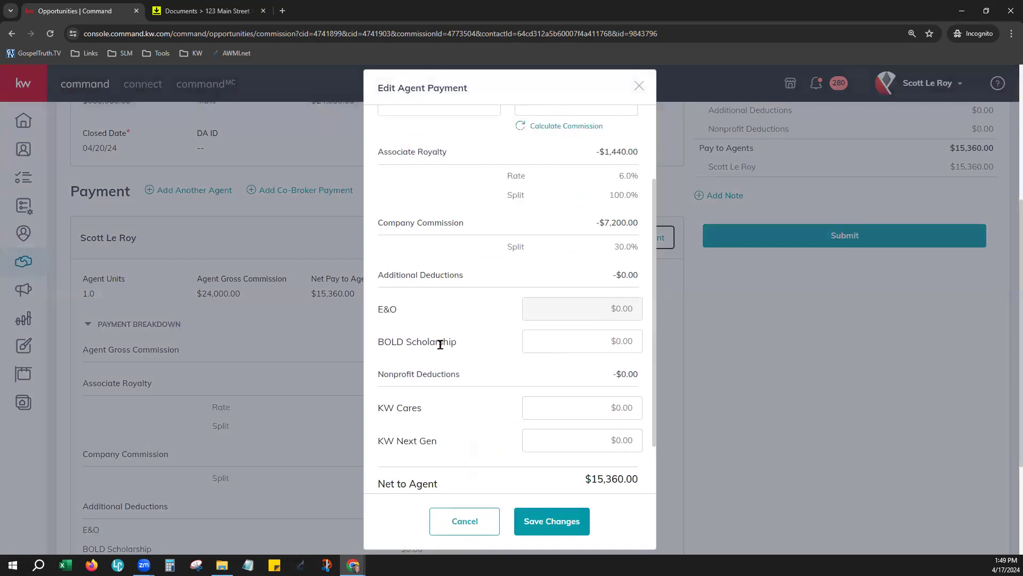
{"action": "scroll", "coordinate": [482, 463], "scroll_direction": "down", "scroll_amount": 1}
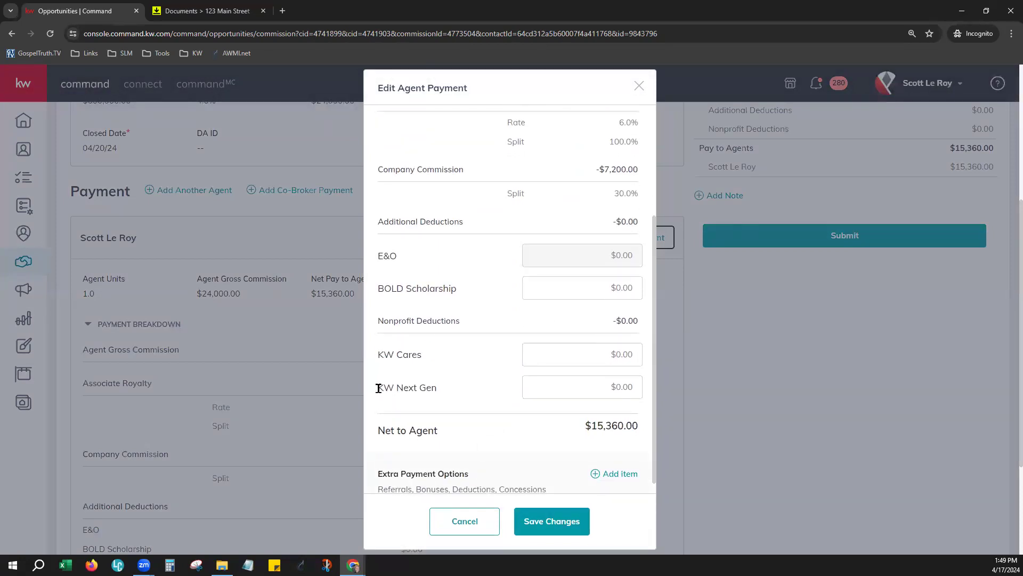
{"action": "scroll", "coordinate": [527, 394], "scroll_direction": "down", "scroll_amount": 1}
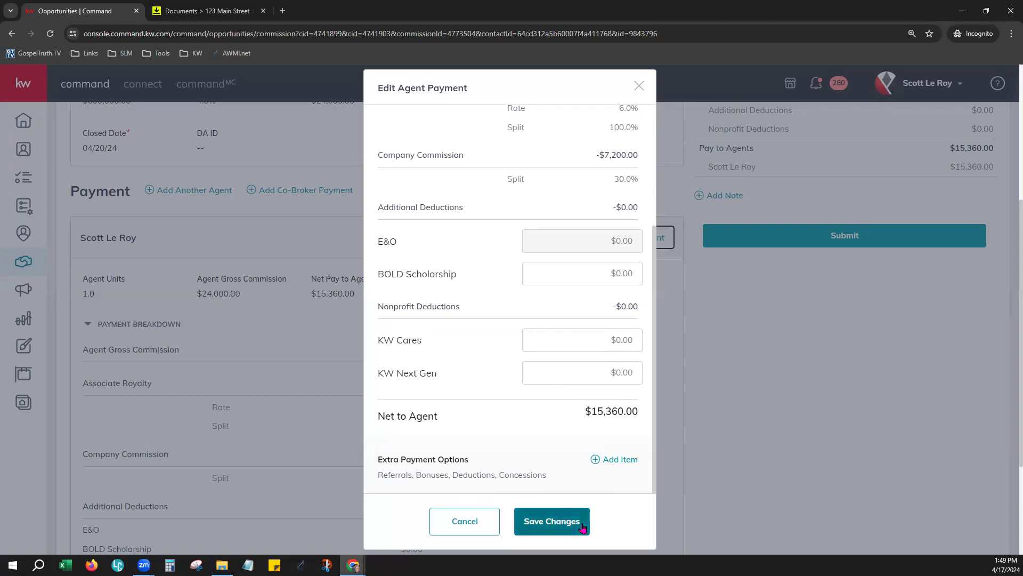
{"action": "left_click", "coordinate": [490, 526]}
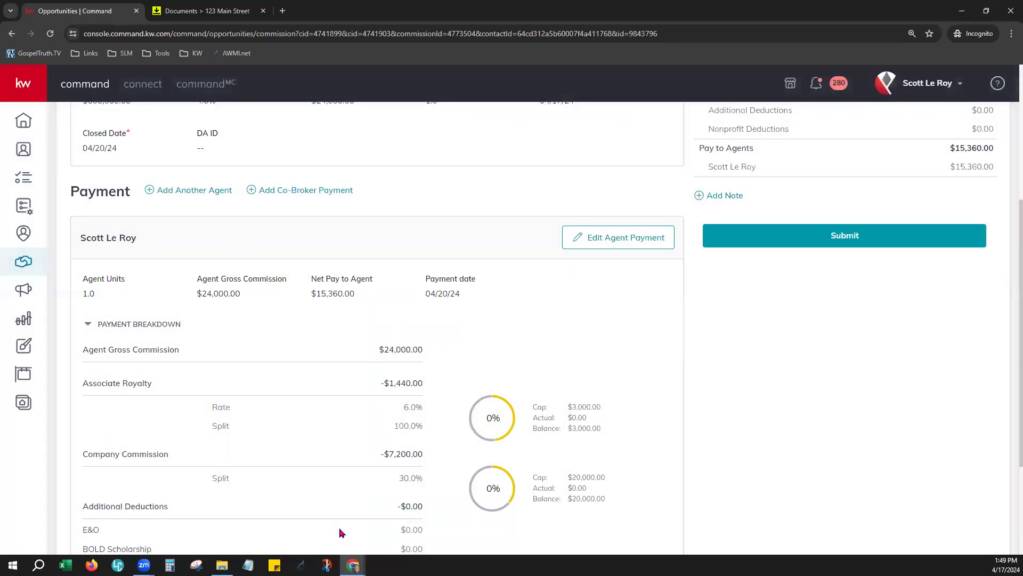
{"action": "scroll", "coordinate": [277, 308], "scroll_direction": "up", "scroll_amount": 2}
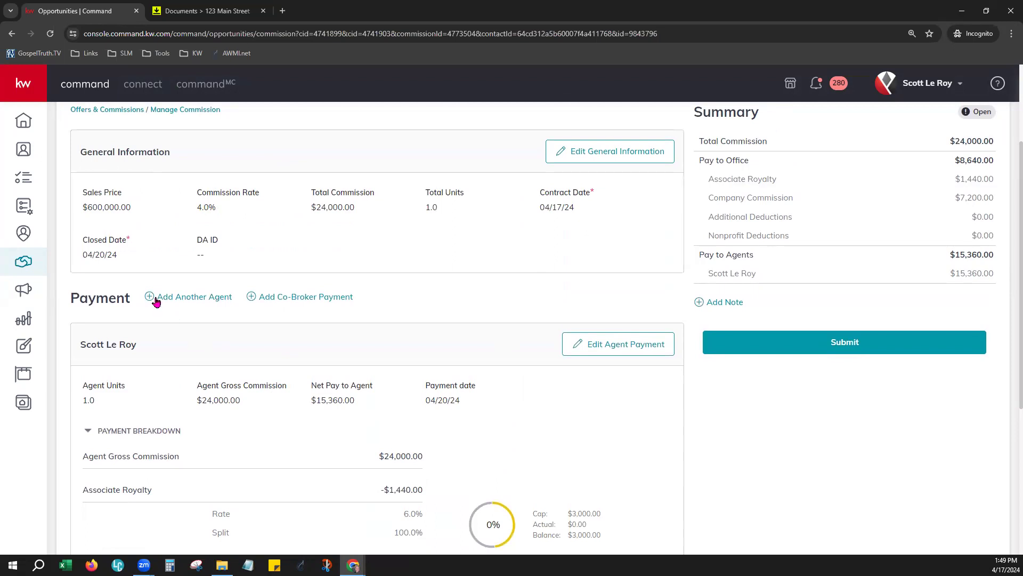
Step: Begin an additional agent payment with 0.25 agent units and no agent name selected
{"action": "left_click", "coordinate": [181, 301]}
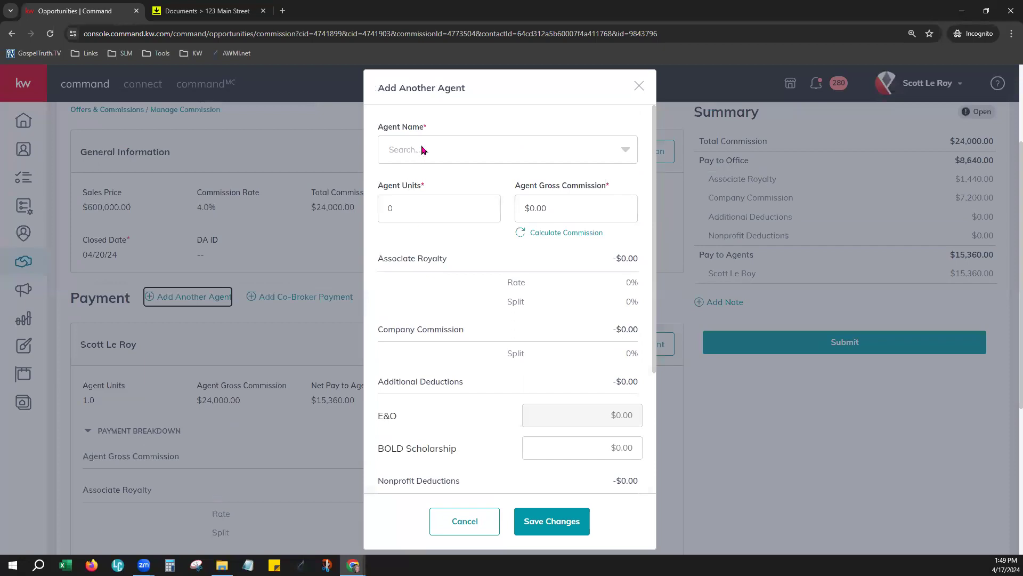
{"action": "left_click", "coordinate": [423, 149]}
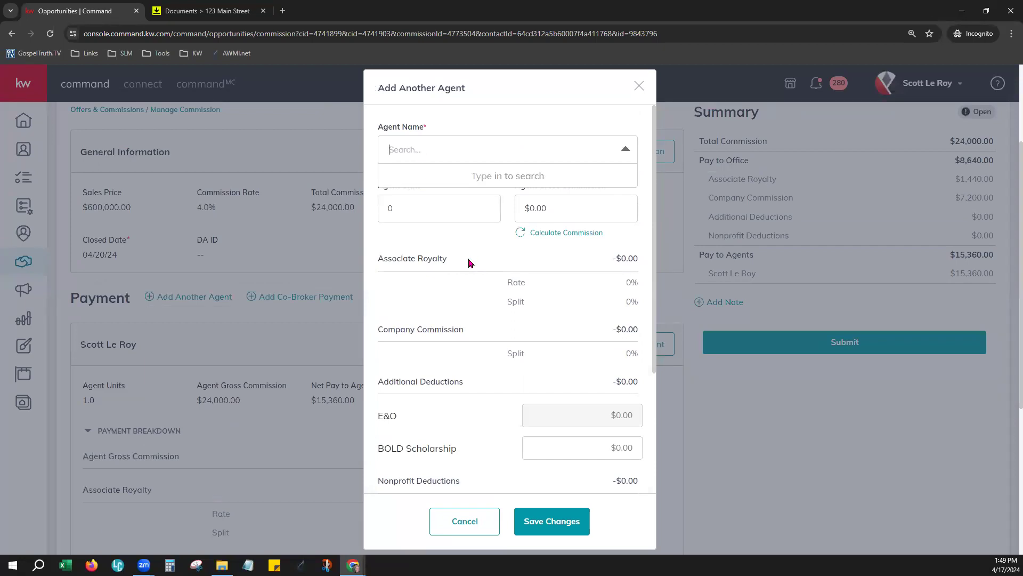
{"action": "left_click", "coordinate": [472, 242]}
{"action": "left_click", "coordinate": [413, 211]}
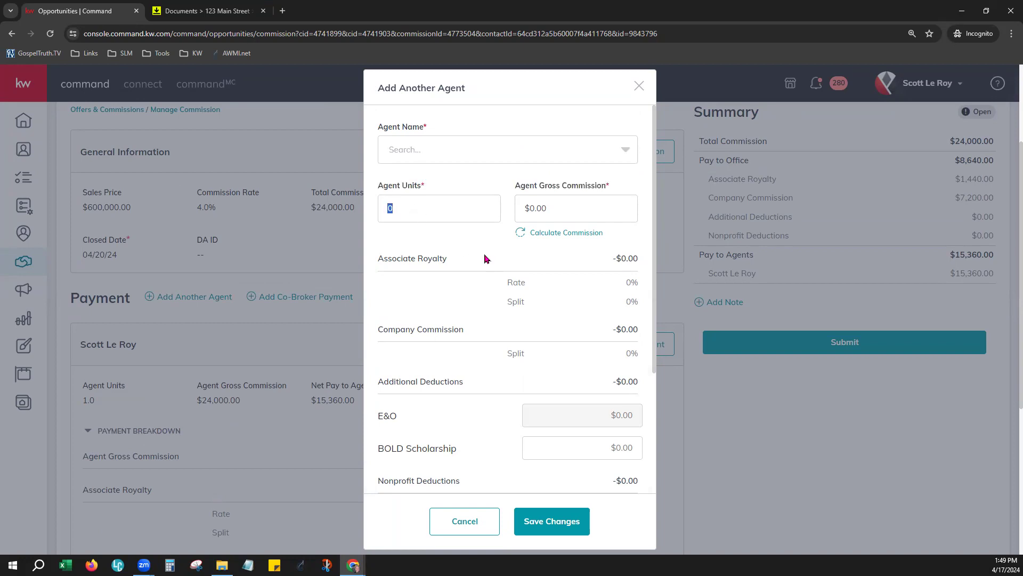
{"action": "type", "text": ".25"}
{"action": "key", "text": "Tab"}
{"action": "left_click", "coordinate": [465, 246]}
{"action": "left_click", "coordinate": [389, 208]}
{"action": "scroll", "coordinate": [551, 333], "scroll_direction": "down", "scroll_amount": 3}
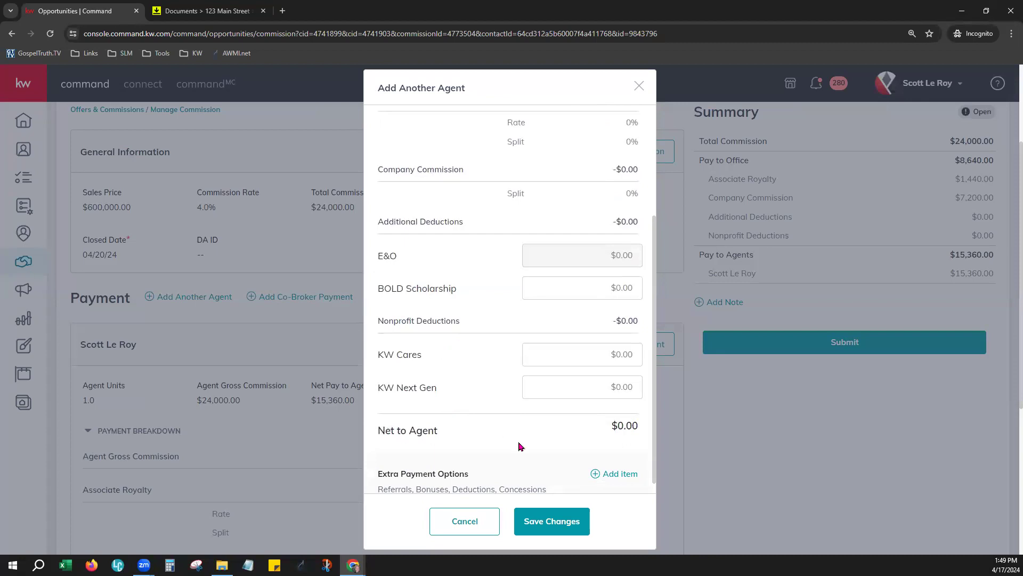
{"action": "scroll", "coordinate": [520, 446], "scroll_direction": "down", "scroll_amount": 1}
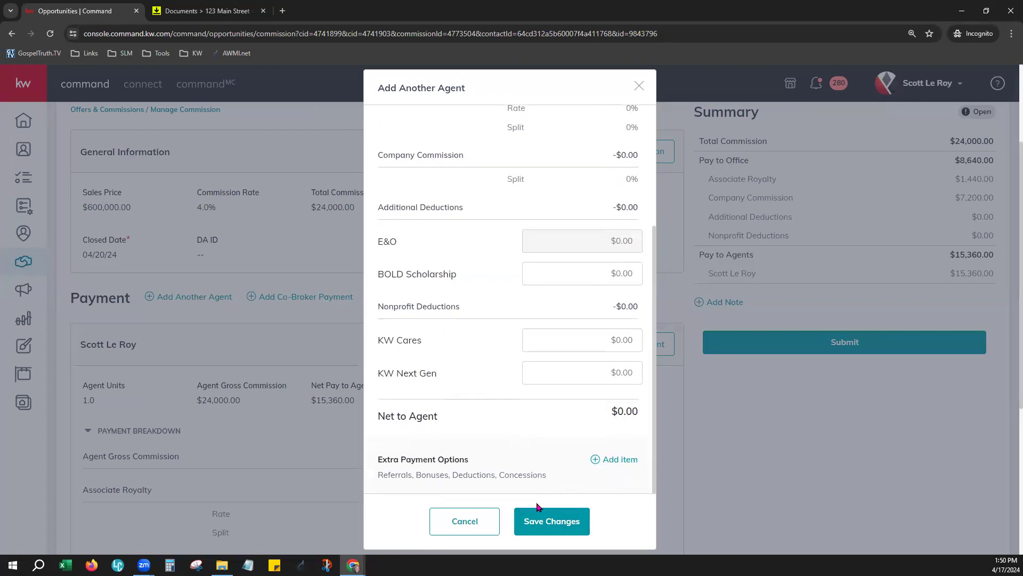
Step: Cancel the additional agent entry unsaved and bring up an empty Add Note dialog
{"action": "left_click", "coordinate": [469, 526]}
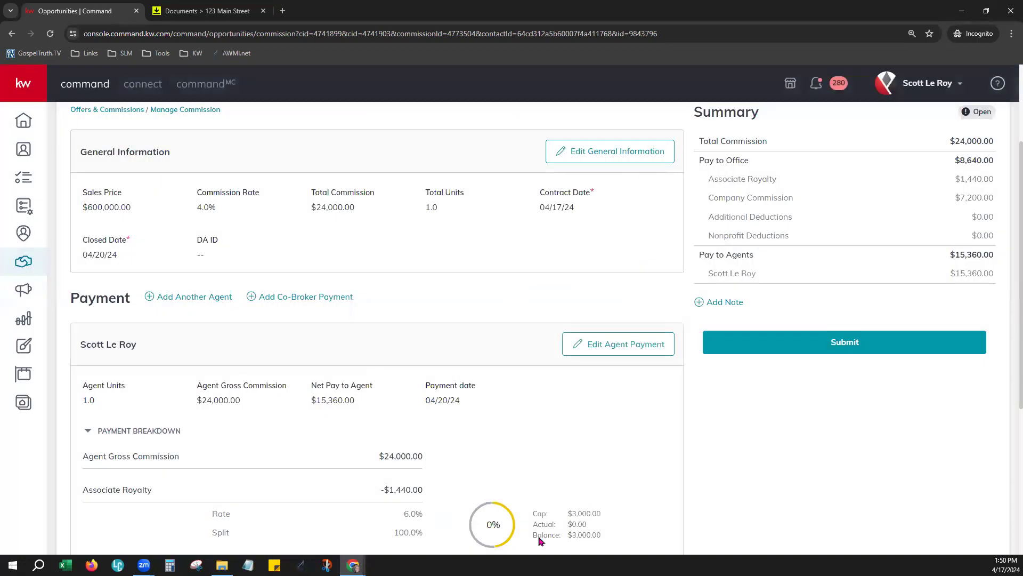
{"action": "scroll", "coordinate": [807, 469], "scroll_direction": "up", "scroll_amount": 2}
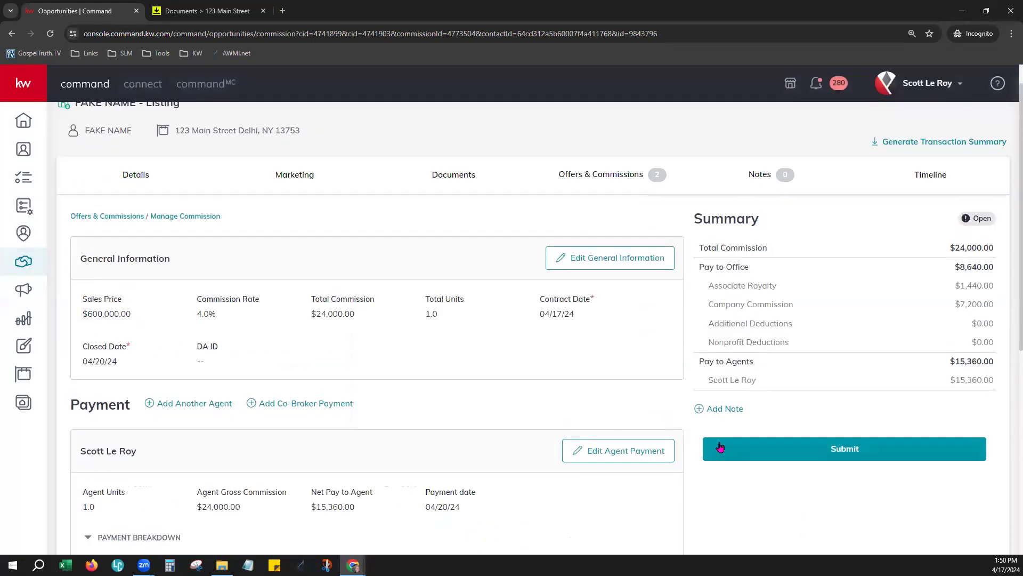
{"action": "left_click", "coordinate": [723, 412]}
Step: Add a note starting 'Thi' to the commission and save it
{"action": "left_click", "coordinate": [730, 411]}
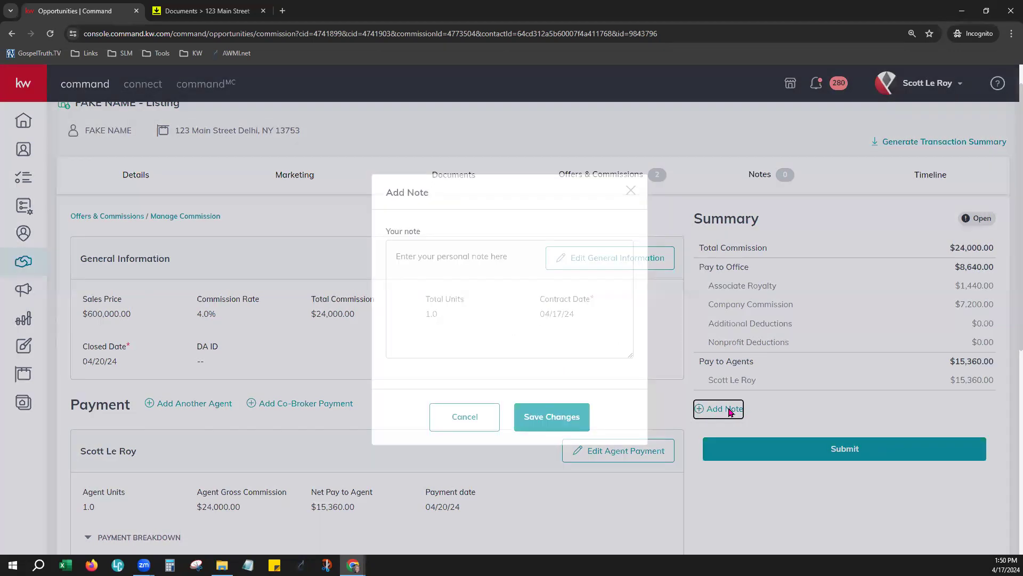
{"action": "left_click", "coordinate": [427, 268]}
{"action": "type", "text": "This is a test, please delete."}
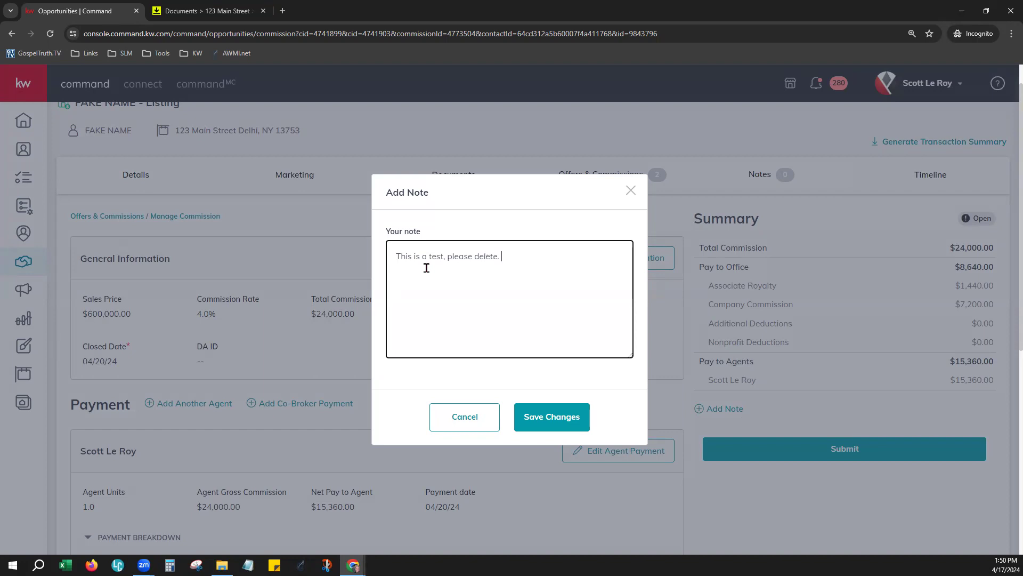
{"action": "left_click", "coordinate": [573, 418]}
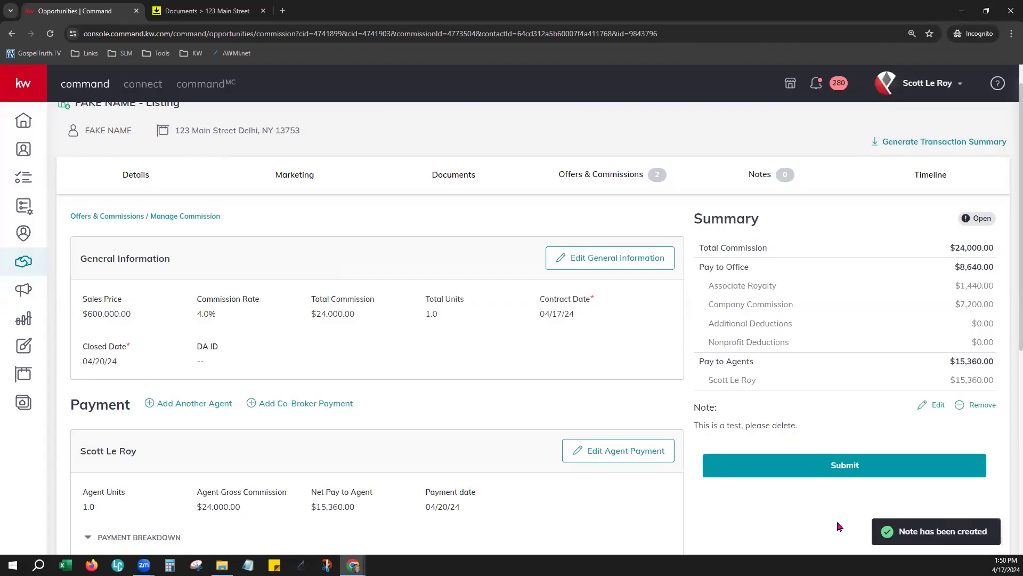
Step: Go to the Opportunities overview showing the Listings and Buyers pipelines
{"action": "scroll", "coordinate": [839, 526], "scroll_direction": "down", "scroll_amount": 1}
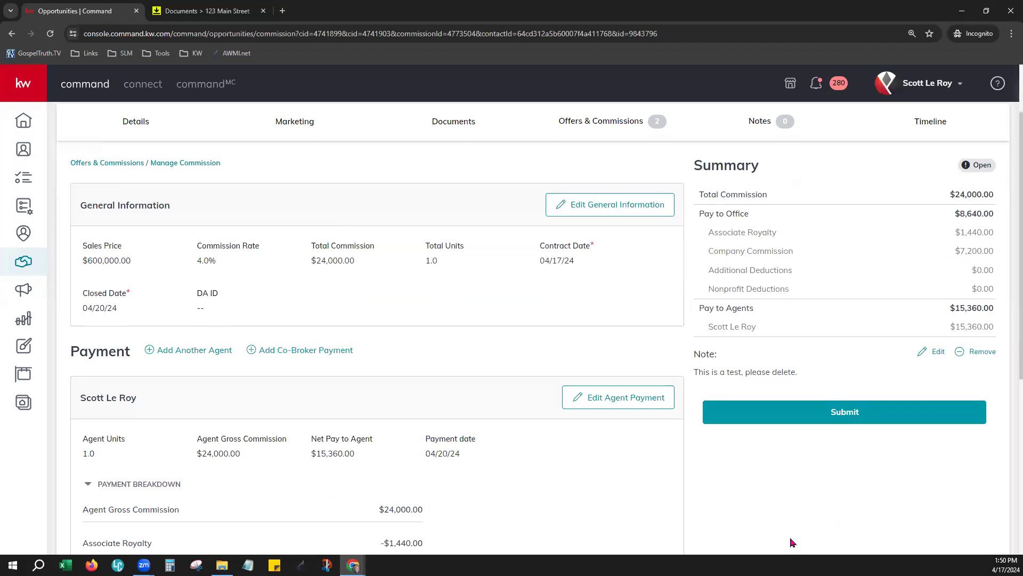
{"action": "scroll", "coordinate": [781, 502], "scroll_direction": "up", "scroll_amount": 1}
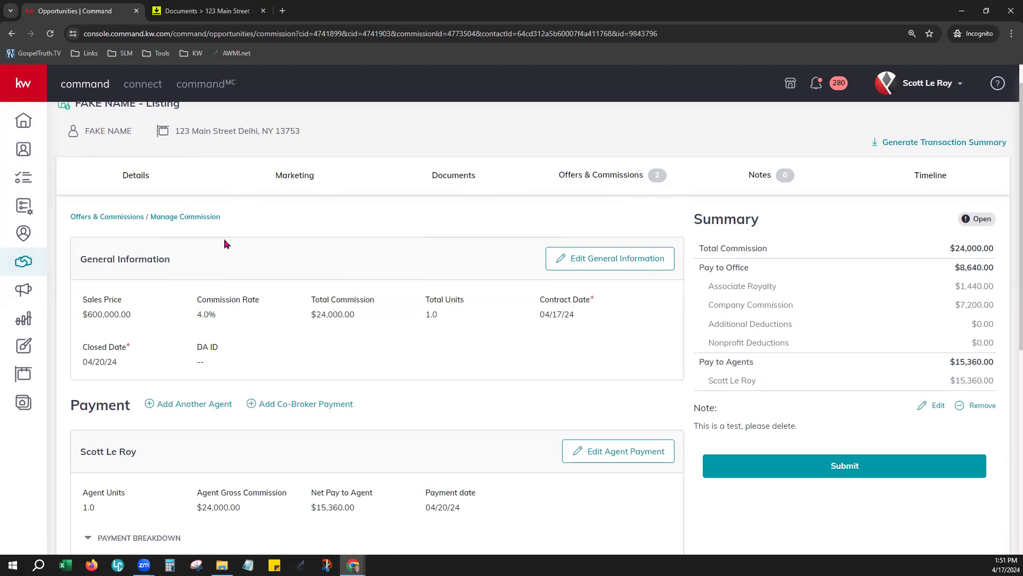
{"action": "scroll", "coordinate": [223, 240], "scroll_direction": "up", "scroll_amount": 1}
{"action": "left_click", "coordinate": [16, 268]}
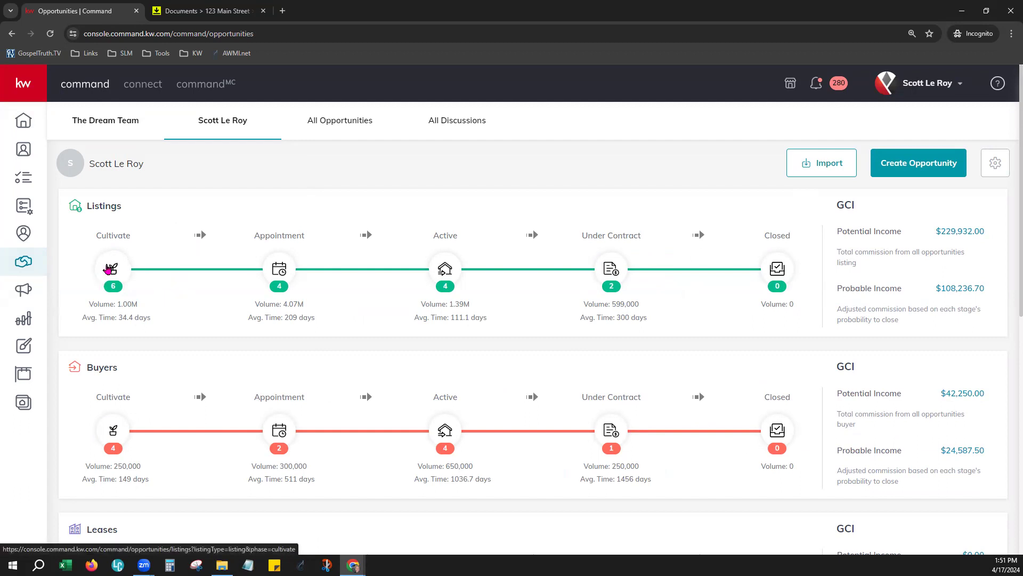
Step: Open the Listings: Cultivate board with its Watch 2, Watch, Nurture and Hot columns
{"action": "left_click", "coordinate": [108, 269]}
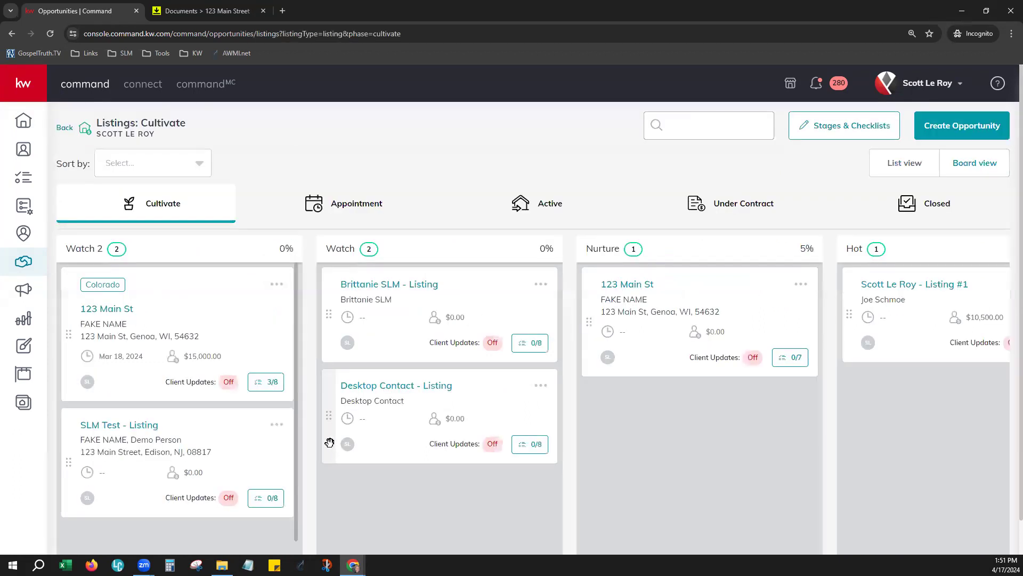
{"action": "scroll", "coordinate": [742, 450], "scroll_direction": "down", "scroll_amount": 1}
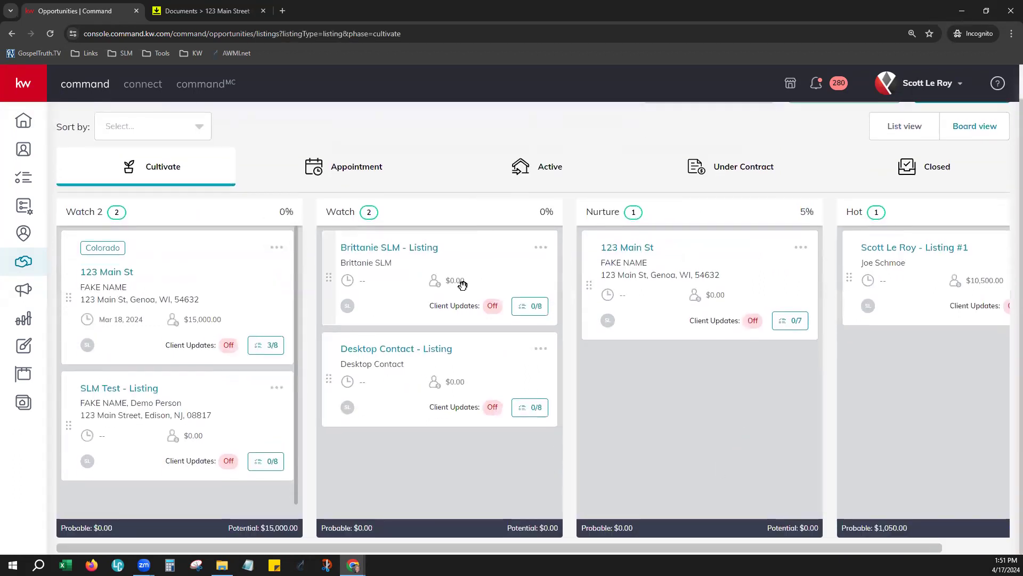
{"action": "scroll", "coordinate": [664, 427], "scroll_direction": "up", "scroll_amount": 1}
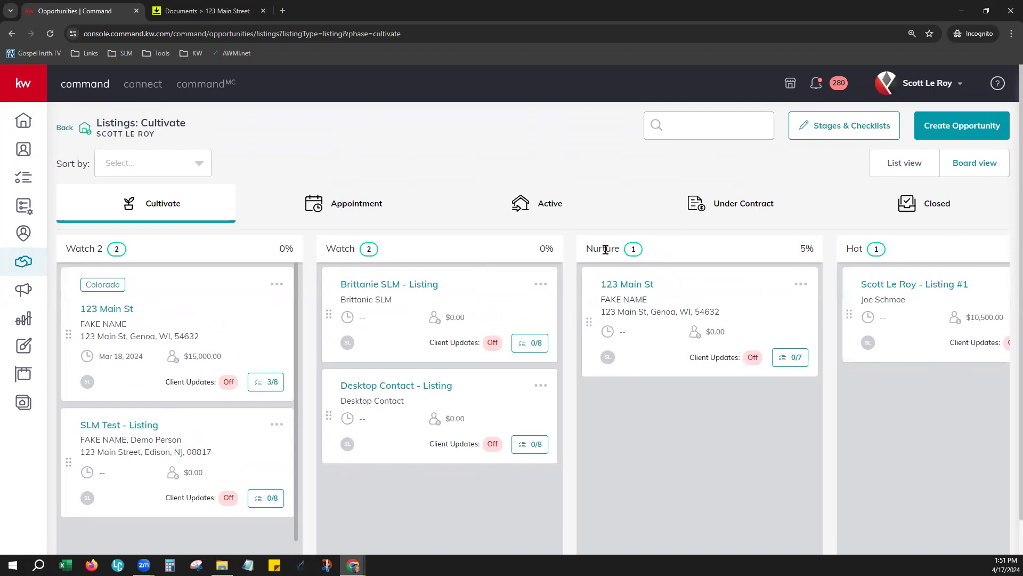
Step: Delete the Watch 2 stage from the Cultivate stages and checklists
{"action": "left_click", "coordinate": [834, 128]}
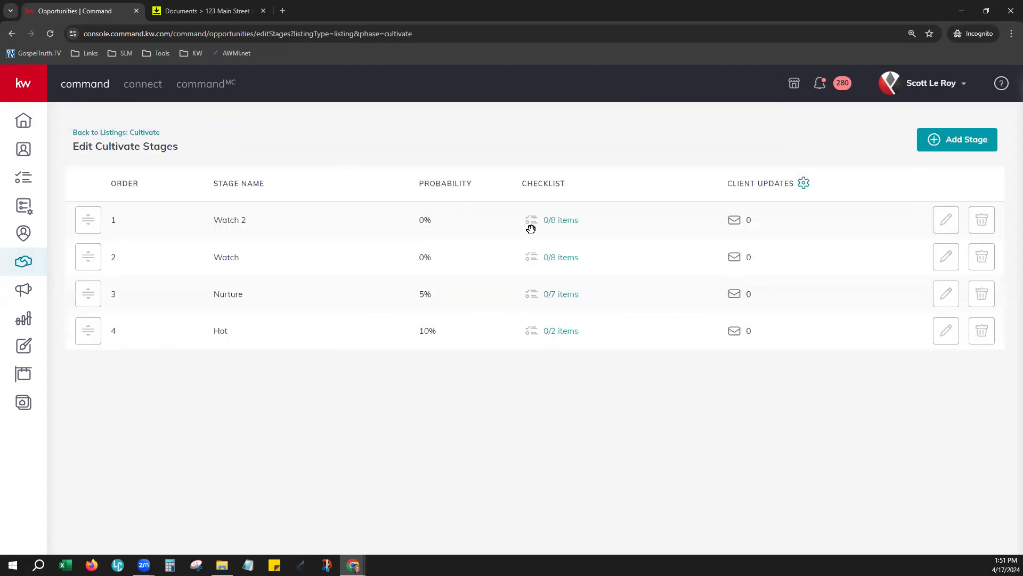
{"action": "left_click", "coordinate": [987, 223]}
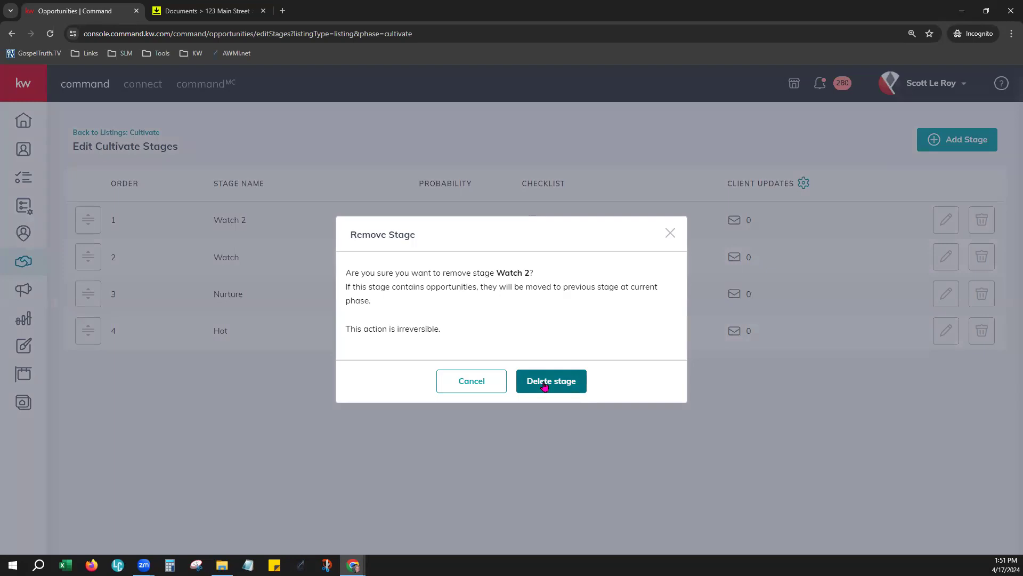
{"action": "left_click", "coordinate": [544, 385]}
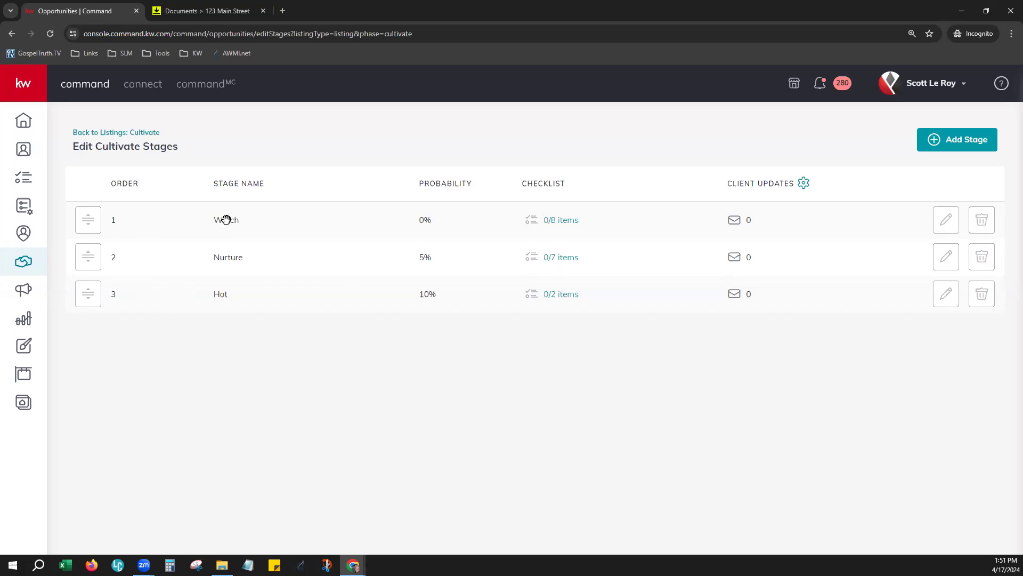
Step: Change the Watch stage's probability to 5% and save it
{"action": "left_click", "coordinate": [946, 226]}
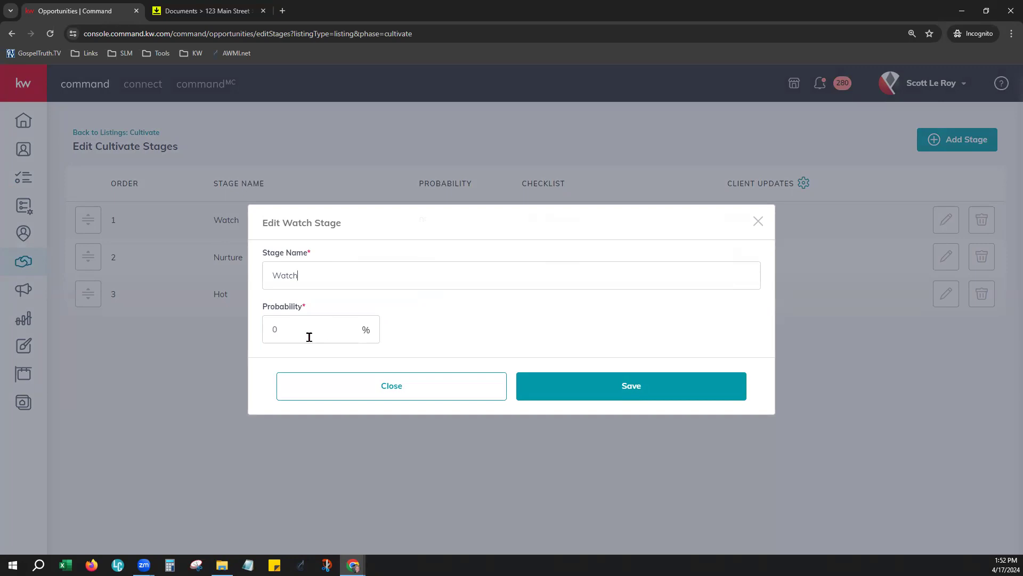
{"action": "left_click_drag", "start_coordinate": [310, 336], "coordinate": [264, 320]}
{"action": "left_click", "coordinate": [626, 383]}
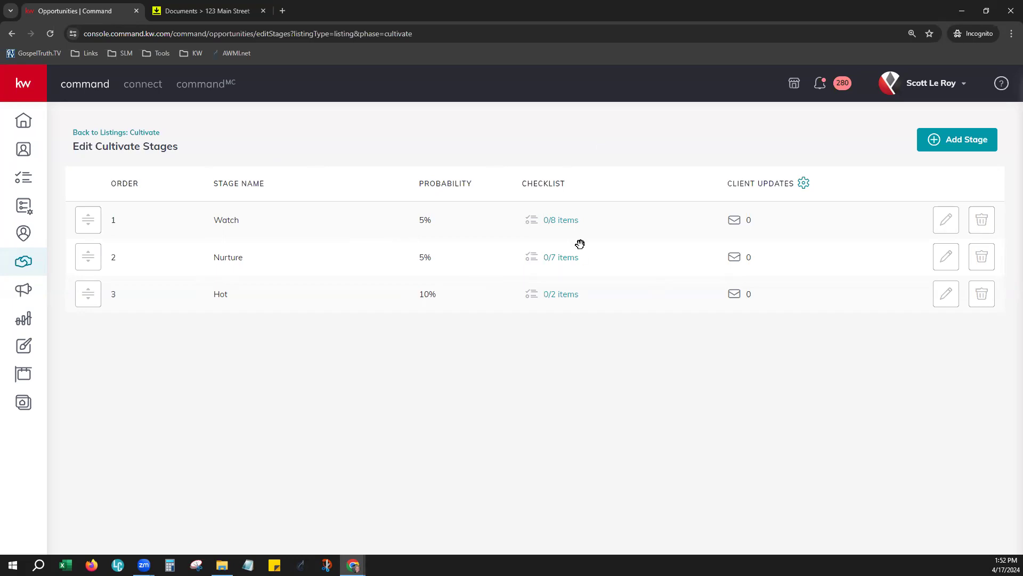
Step: Move 'Update Opportunity Details As Needed in Pipeline' above the video text item in Watch's checklist and save
{"action": "left_click", "coordinate": [566, 223]}
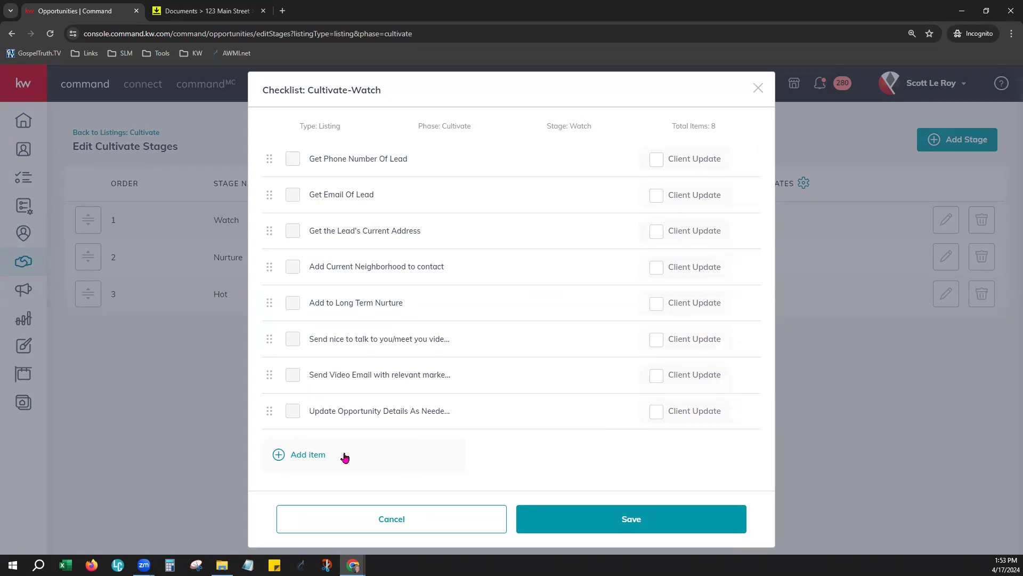
{"action": "left_click_drag", "start_coordinate": [271, 409], "coordinate": [278, 341]}
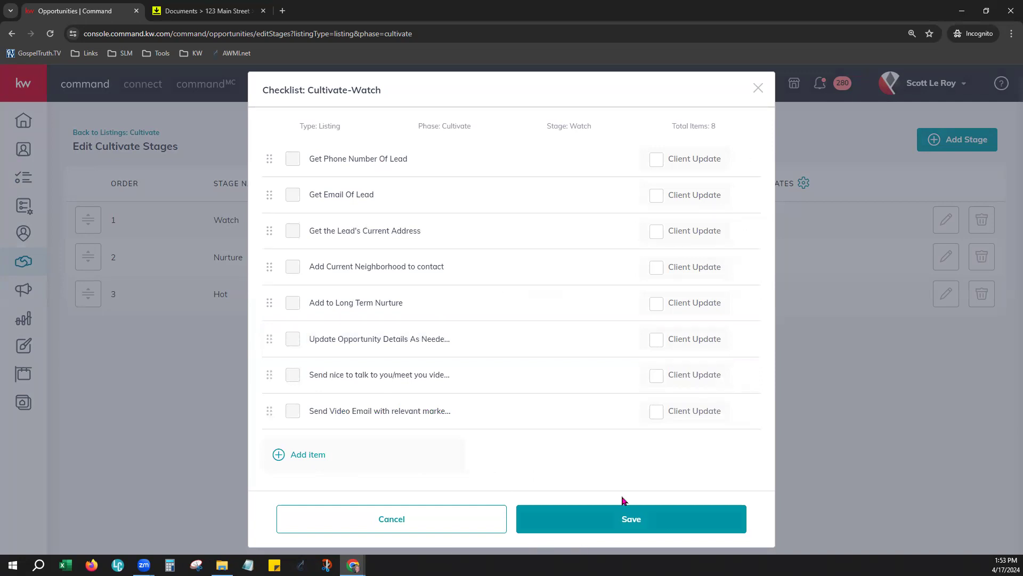
{"action": "left_click", "coordinate": [433, 523]}
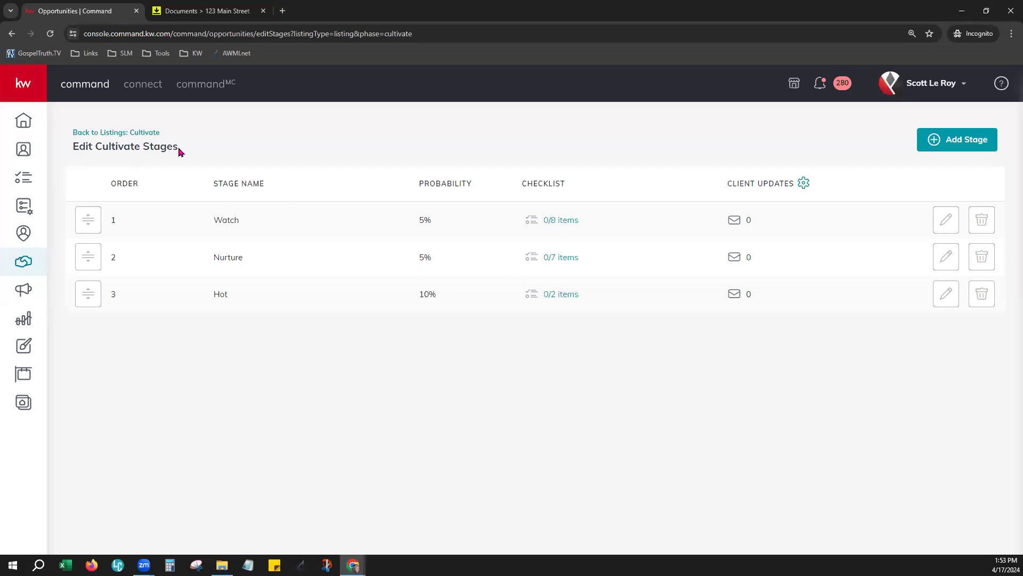
Step: On the Listings Cultivate board, complete Brittanie SLM's Get Phone Number Of Lead and Get the Lead's Current Address tasks
{"action": "left_click", "coordinate": [87, 135]}
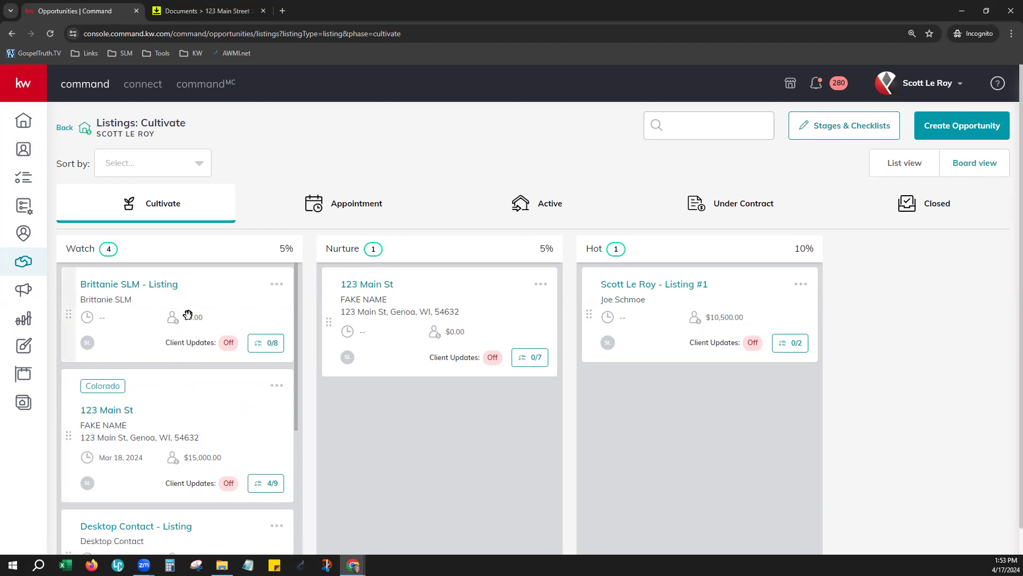
{"action": "left_click", "coordinate": [273, 344]}
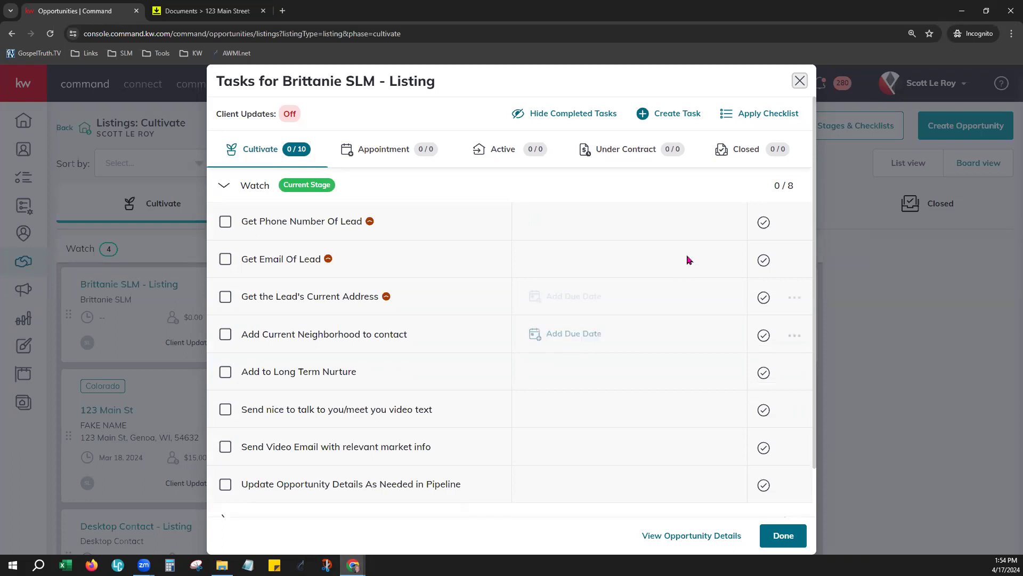
{"action": "left_click", "coordinate": [764, 222]}
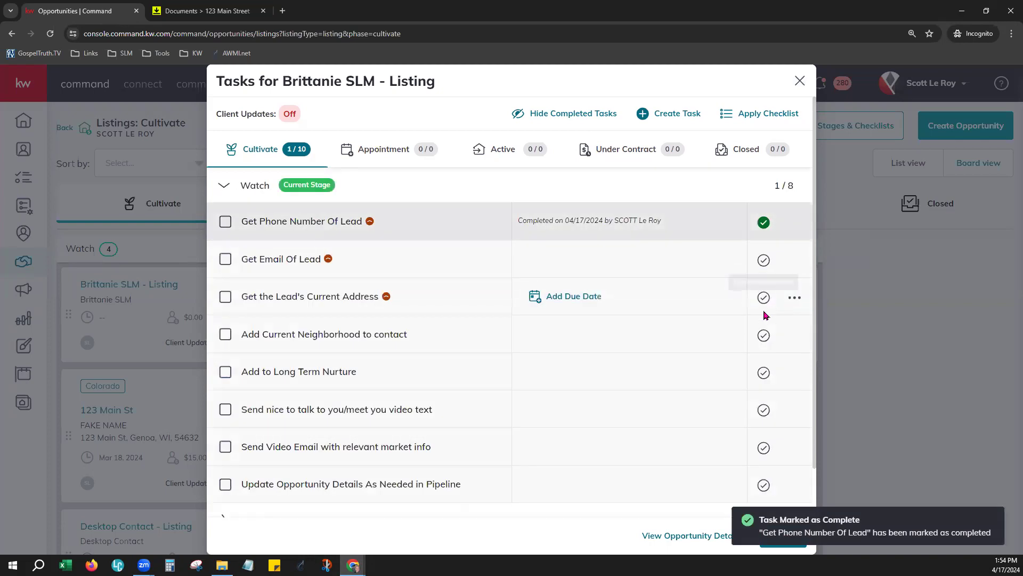
{"action": "left_click", "coordinate": [763, 297]}
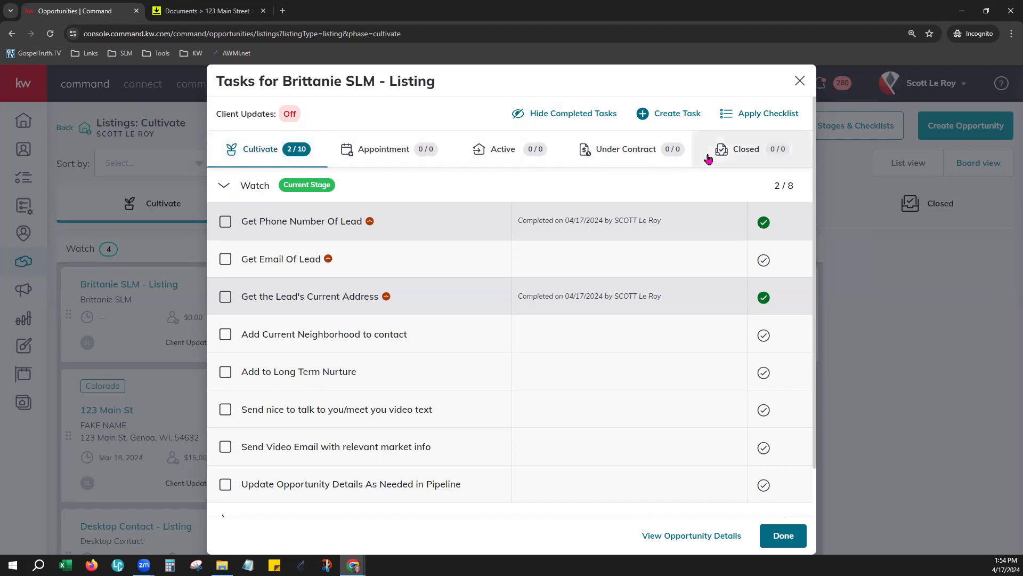
{"action": "scroll", "coordinate": [601, 386], "scroll_direction": "down", "scroll_amount": 1}
{"action": "scroll", "coordinate": [602, 385], "scroll_direction": "down", "scroll_amount": 1}
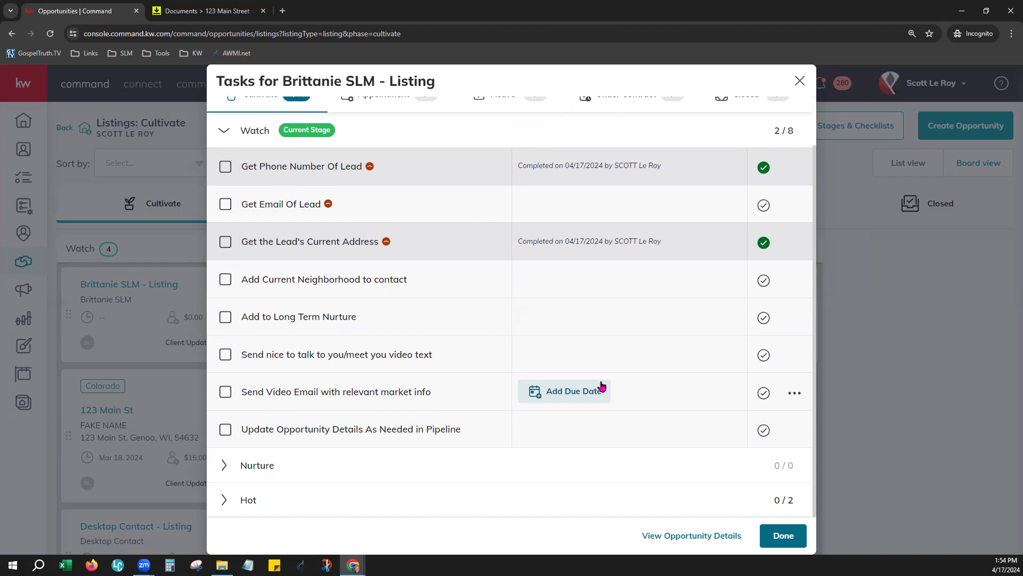
{"action": "scroll", "coordinate": [607, 373], "scroll_direction": "up", "scroll_amount": 2}
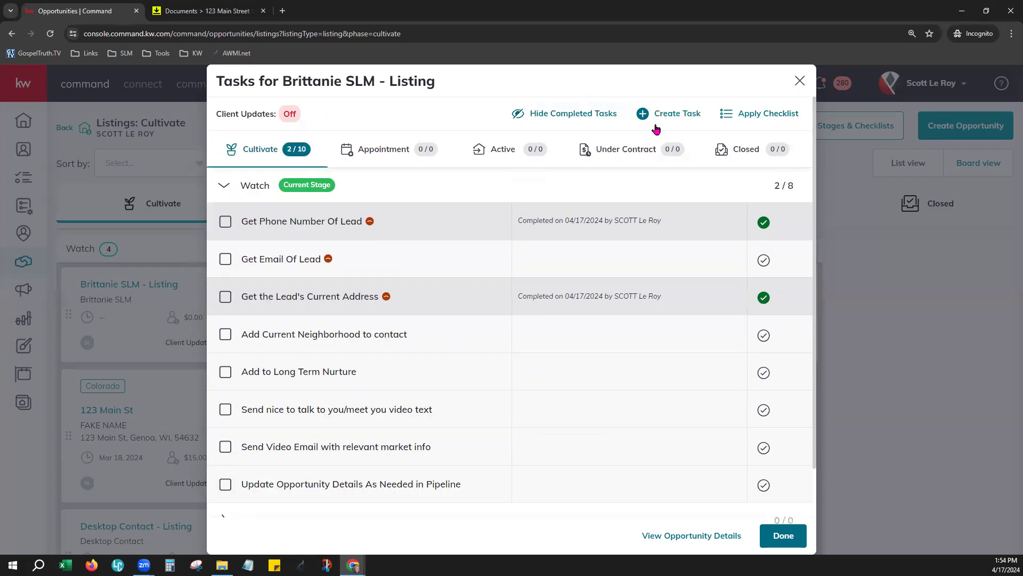
Step: Create a Text-type task named 'Extra confirmation text afteremail email' for Brittanie SLM - Listing
{"action": "left_click", "coordinate": [661, 122]}
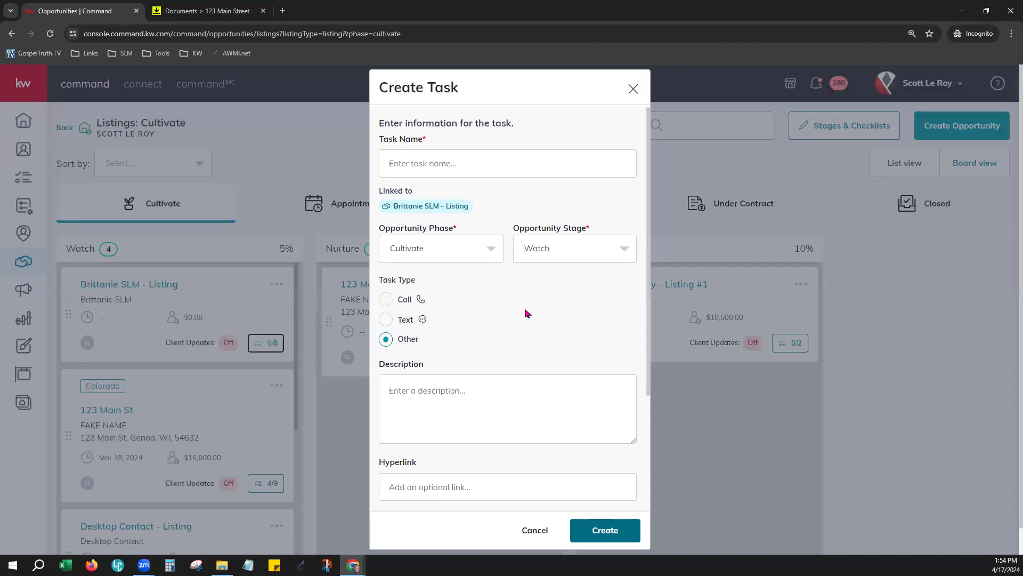
{"action": "left_click", "coordinate": [472, 175]}
{"action": "type", "text": "Extra confirmation text afterem"}
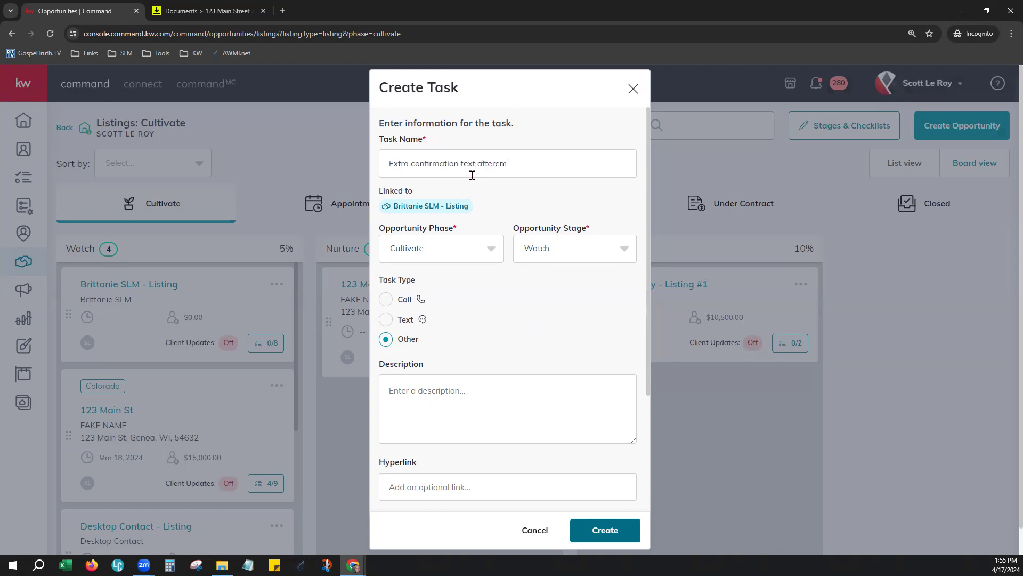
{"action": "type", "text": "ail email"}
{"action": "left_click", "coordinate": [386, 319]}
{"action": "scroll", "coordinate": [591, 380], "scroll_direction": "down", "scroll_amount": 3}
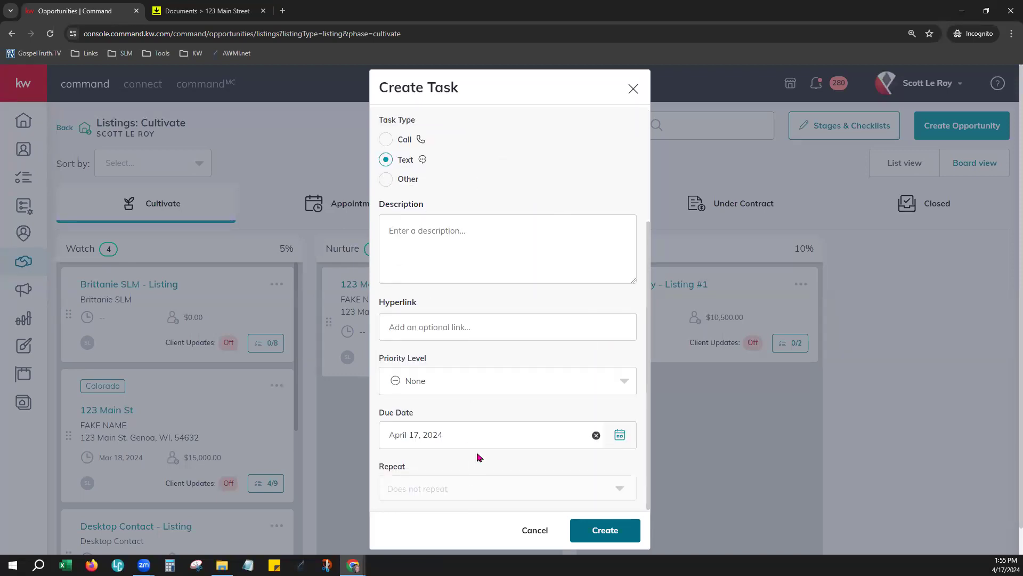
{"action": "scroll", "coordinate": [477, 455], "scroll_direction": "down", "scroll_amount": 1}
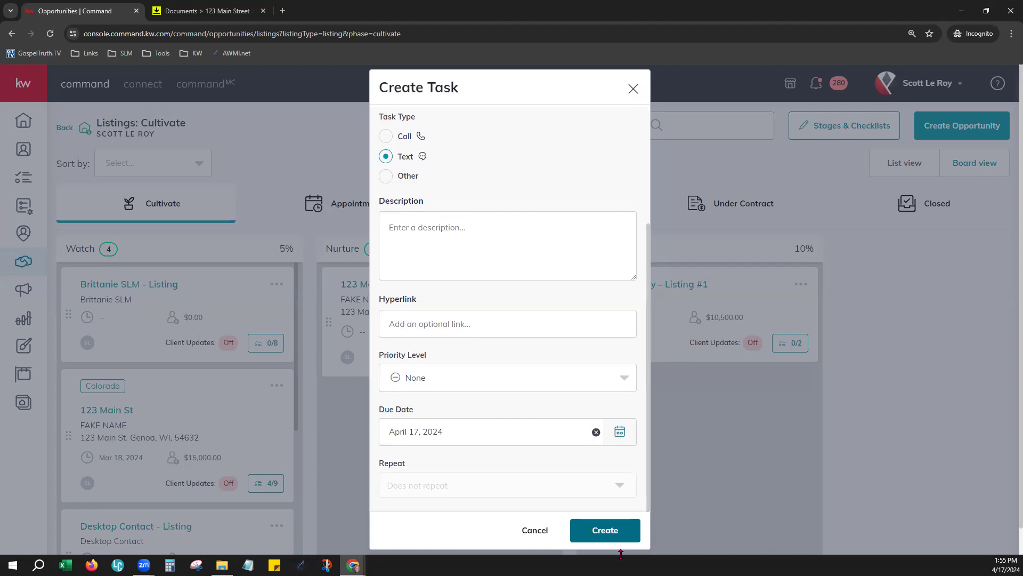
{"action": "left_click", "coordinate": [574, 526]}
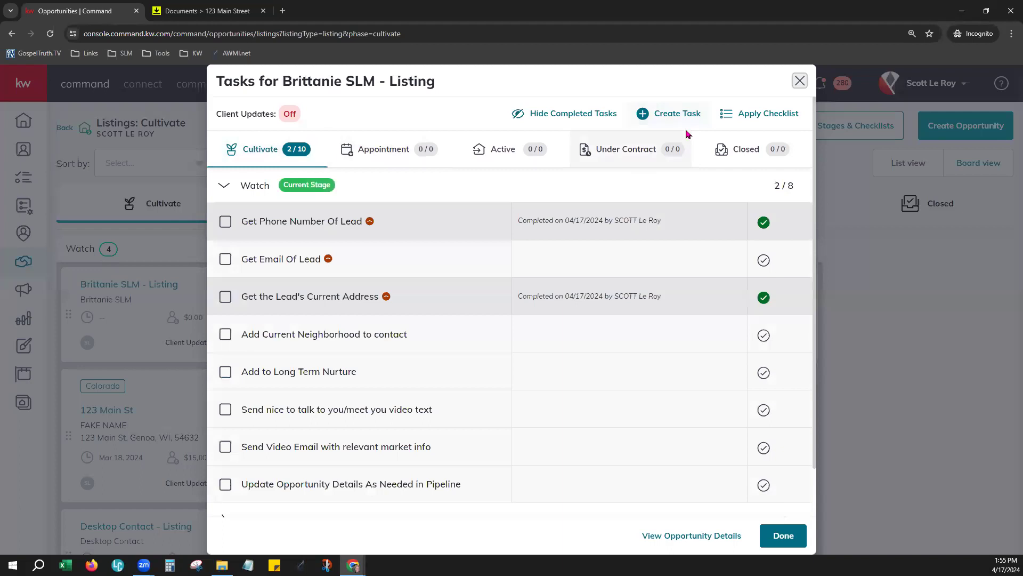
Step: Look over Brittanie SLM - Listing's tasks, then close the Tasks dialog
{"action": "scroll", "coordinate": [456, 445], "scroll_direction": "down", "scroll_amount": 1}
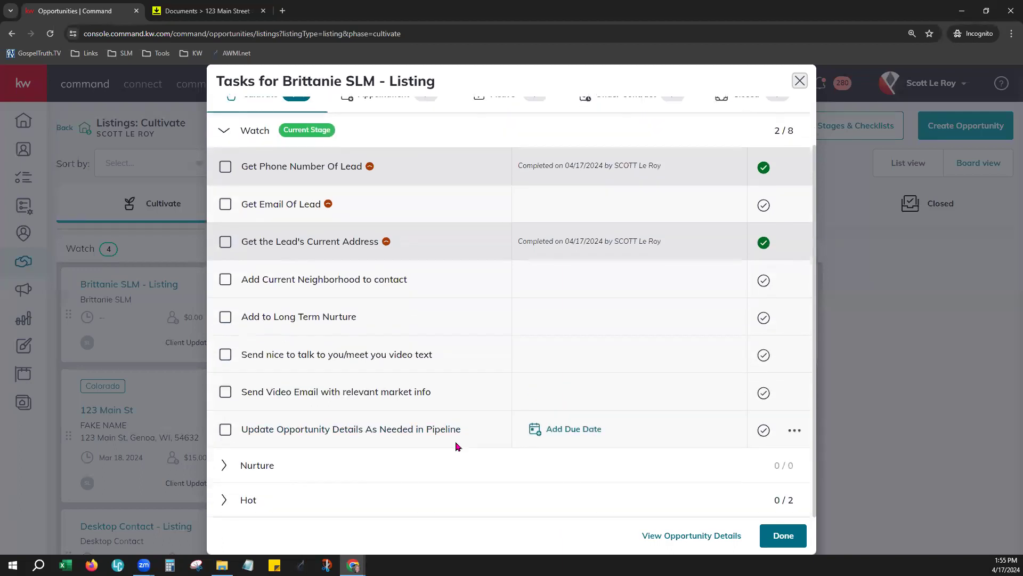
{"action": "scroll", "coordinate": [587, 373], "scroll_direction": "up", "scroll_amount": 1}
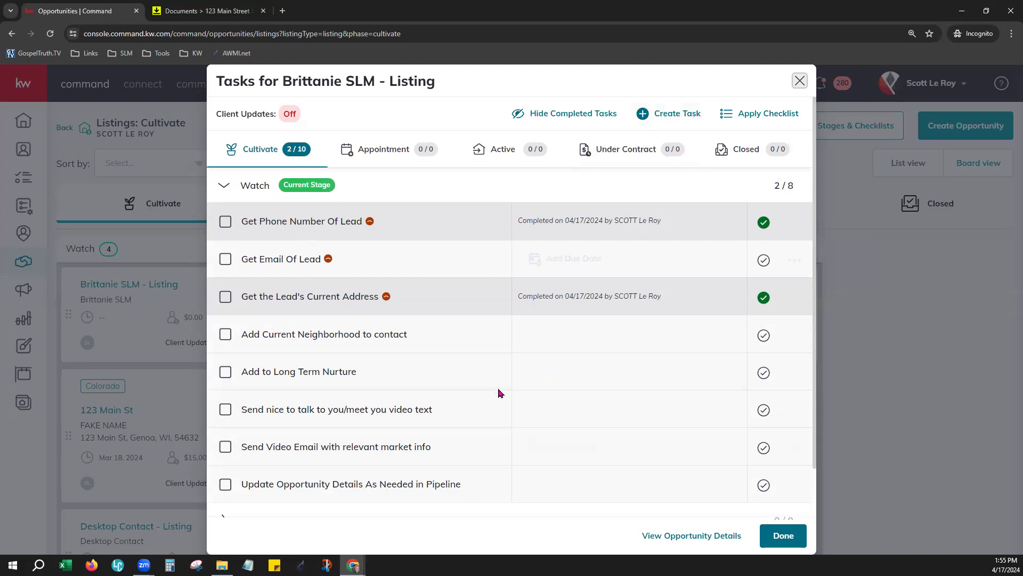
{"action": "scroll", "coordinate": [507, 378], "scroll_direction": "down", "scroll_amount": 1}
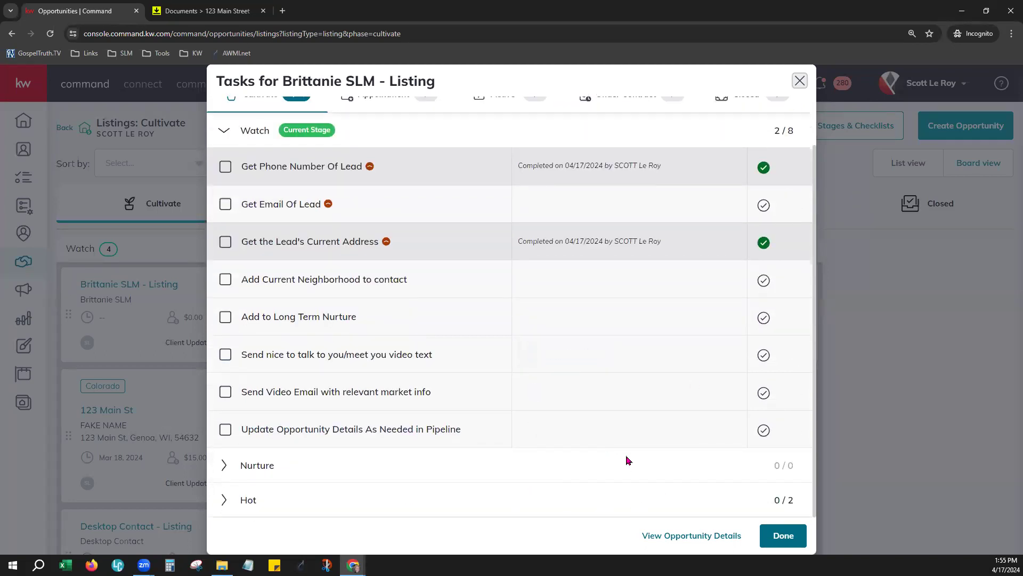
{"action": "scroll", "coordinate": [626, 459], "scroll_direction": "up", "scroll_amount": 1}
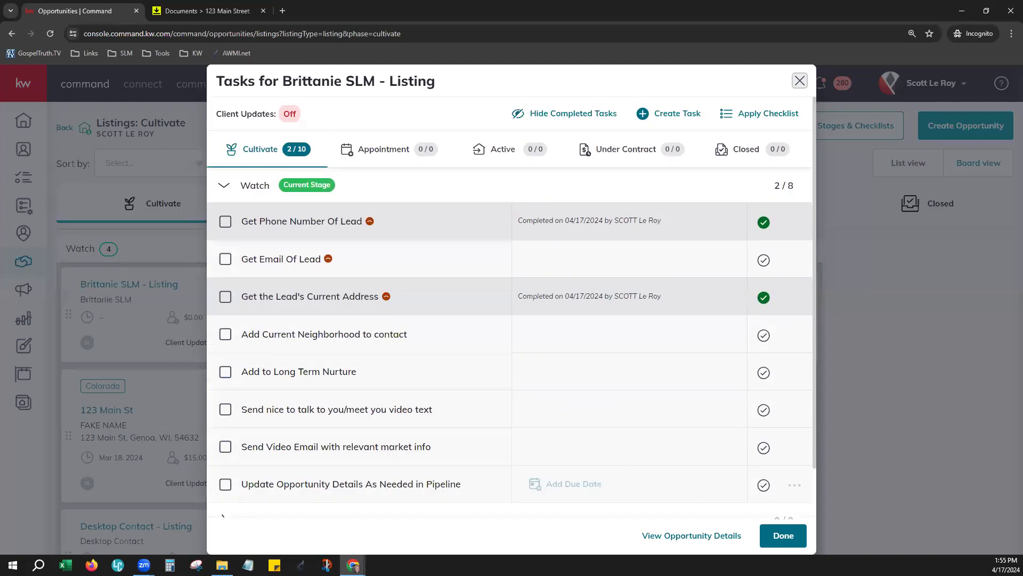
{"action": "left_click", "coordinate": [784, 542]}
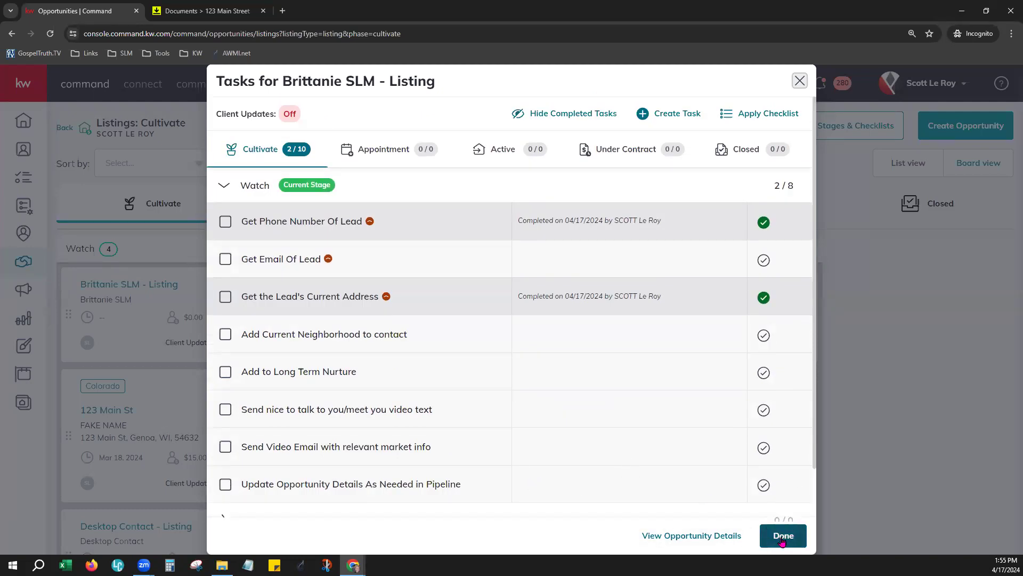